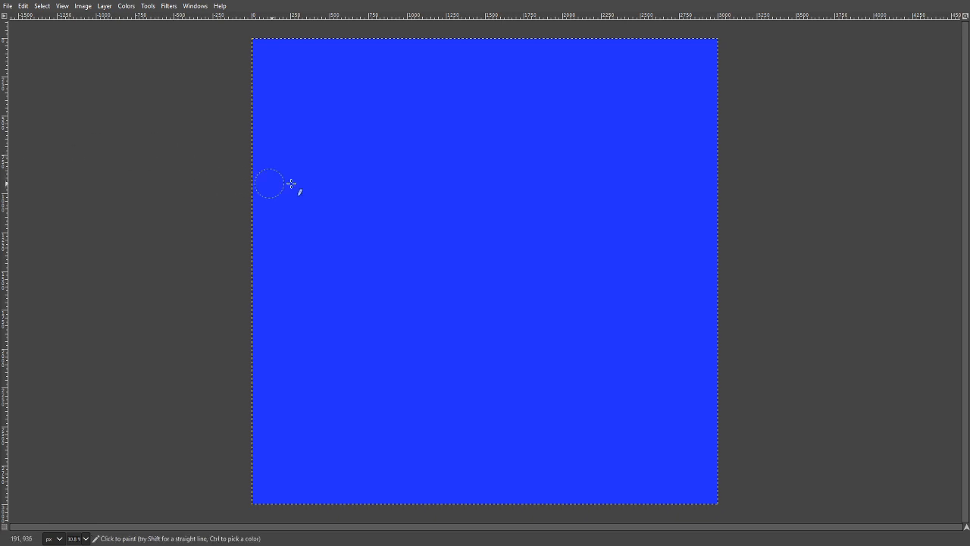
mouse_move(303, 182)
left_mouse_down()
mouse_move(440, 267)
mouse_move(503, 347)
mouse_move(546, 208)
left_mouse_up()
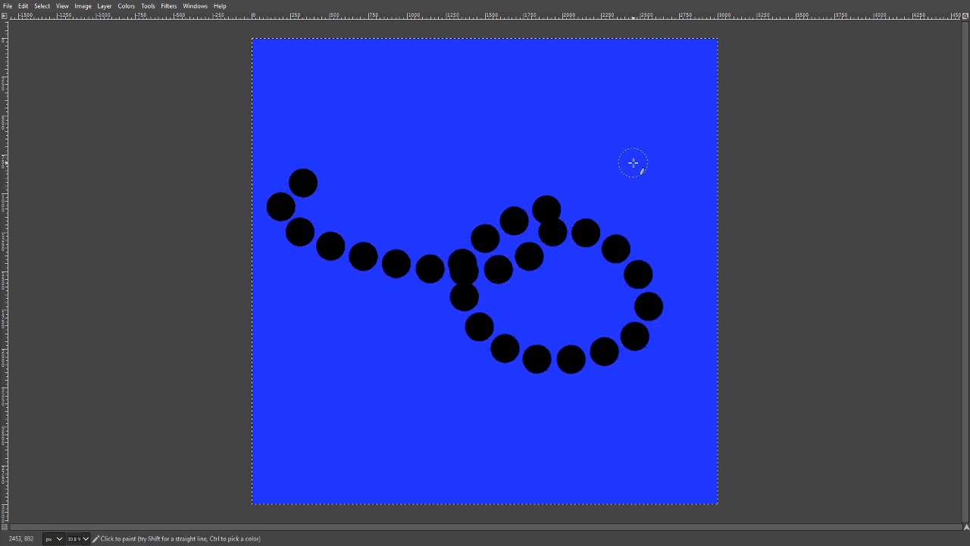
key("ctrl+z")
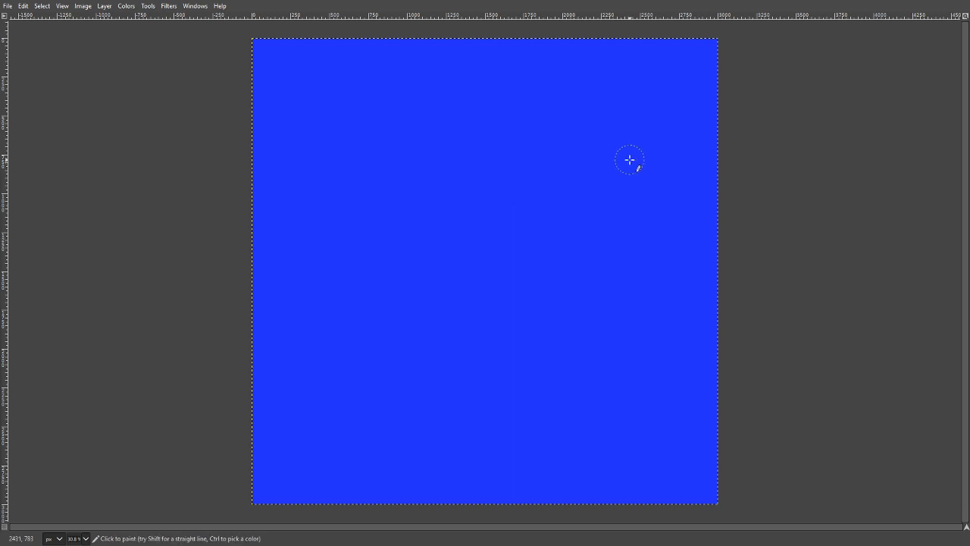
mouse_move(743, 179)
left_mouse_down()
mouse_move(657, 160)
mouse_move(589, 221)
mouse_move(474, 256)
mouse_move(539, 398)
mouse_move(466, 259)
mouse_move(311, 310)
mouse_move(384, 150)
mouse_move(512, 160)
left_mouse_up()
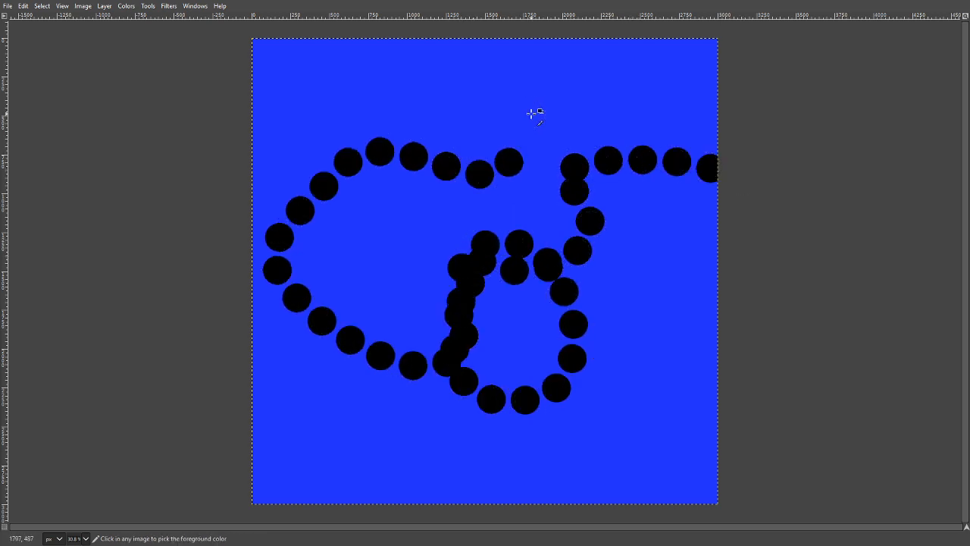
key("ctrl+z")
mouse_move(759, 123)
left_mouse_down()
mouse_move(707, 112)
mouse_move(654, 133)
mouse_move(607, 215)
mouse_move(485, 213)
mouse_move(383, 120)
mouse_move(304, 108)
mouse_move(258, 168)
mouse_move(279, 282)
mouse_move(382, 287)
mouse_move(434, 364)
mouse_move(576, 411)
mouse_move(626, 320)
mouse_move(699, 280)
mouse_move(728, 313)
mouse_move(700, 340)
mouse_move(674, 342)
left_mouse_up()
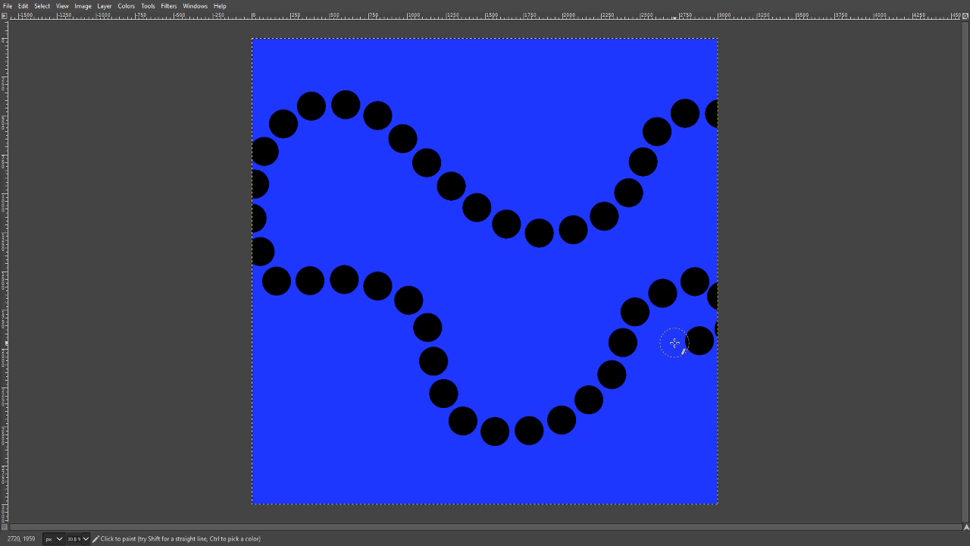
key("ctrl+z")
- Paint several winding trails of spaced black dots across the blue canvas, running between its lower-left and upper-right areas
mouse_move(265, 485)
left_mouse_down()
mouse_move(286, 474)
mouse_move(362, 321)
mouse_move(459, 336)
mouse_move(410, 430)
mouse_move(541, 403)
mouse_move(587, 262)
mouse_move(673, 106)
mouse_move(747, 61)
left_mouse_up()
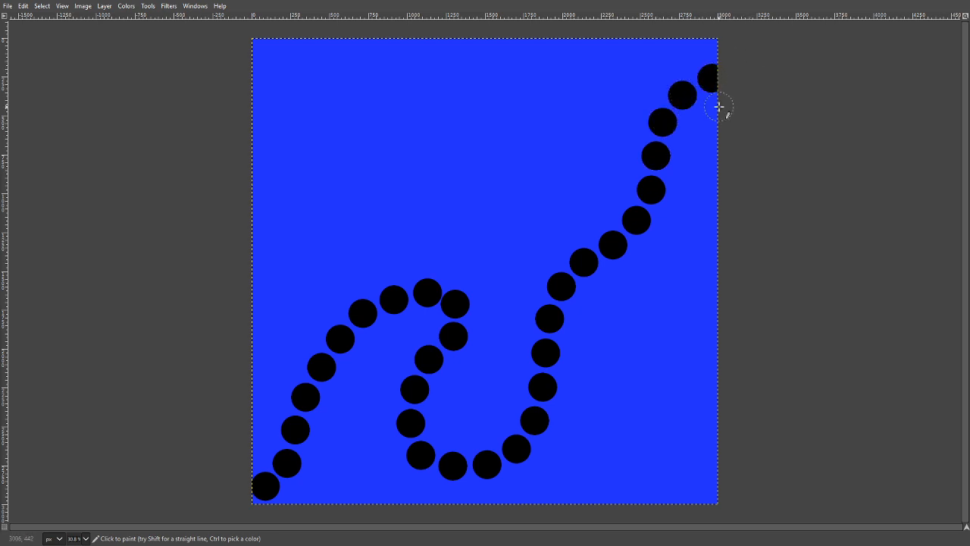
mouse_move(760, 106)
left_mouse_down()
mouse_move(694, 162)
mouse_move(680, 341)
mouse_move(644, 376)
mouse_move(624, 461)
mouse_move(449, 530)
left_mouse_up()
mouse_move(299, 510)
left_mouse_down()
mouse_move(366, 472)
mouse_move(423, 510)
mouse_move(465, 512)
left_mouse_up()
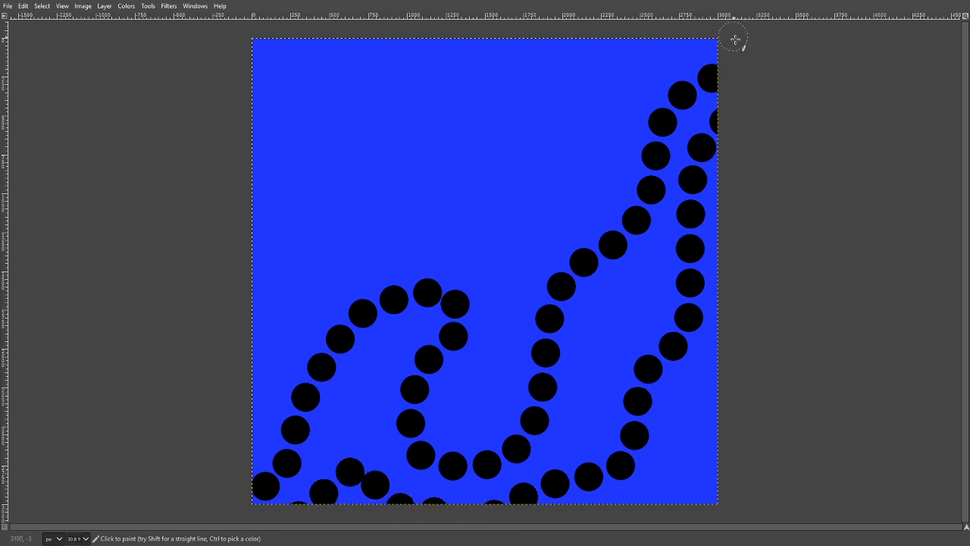
mouse_move(735, 40)
left_mouse_down()
mouse_move(636, 47)
mouse_move(565, 182)
mouse_move(401, 185)
mouse_move(410, 247)
mouse_move(356, 254)
mouse_move(303, 235)
mouse_move(242, 265)
left_mouse_up()
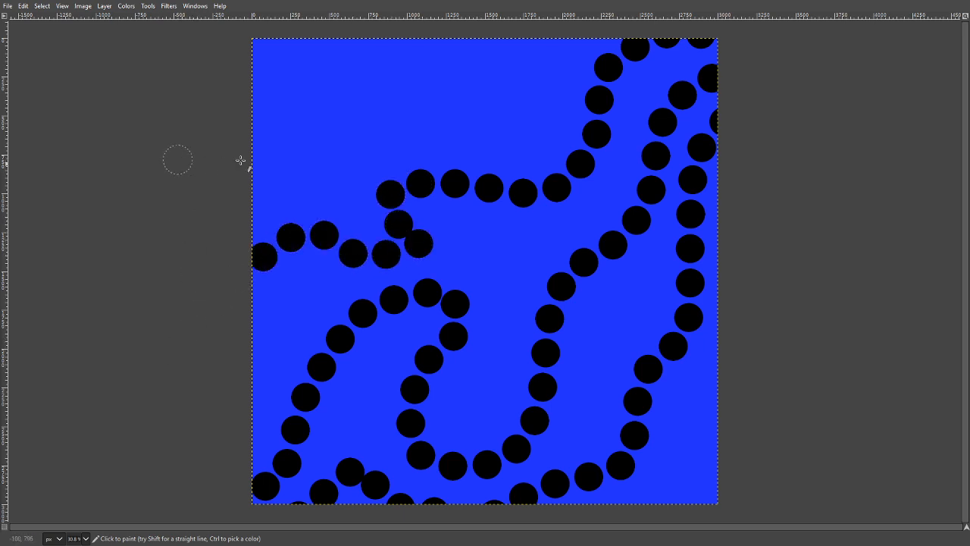
mouse_move(240, 160)
left_mouse_down()
mouse_move(304, 87)
mouse_move(379, 98)
mouse_move(440, 127)
mouse_move(510, 108)
mouse_move(572, 46)
mouse_move(707, 30)
left_mouse_up()
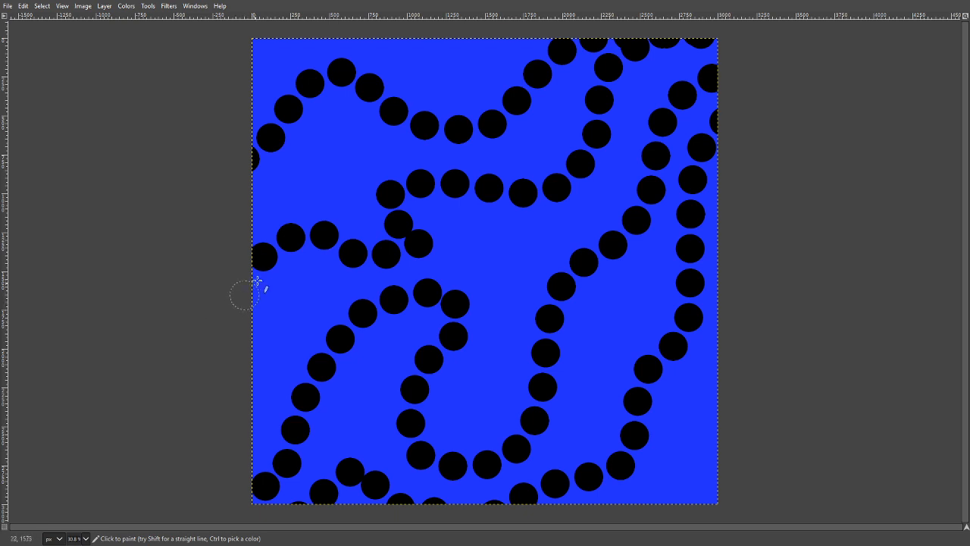
- Paint winding trails of spaced green dots over the black ones, plus roughly horizontal rows of yellow dots covering the whole canvas
mouse_move(262, 279)
left_mouse_down()
mouse_move(346, 251)
mouse_move(426, 255)
mouse_move(525, 198)
mouse_move(560, 196)
mouse_move(586, 210)
mouse_move(601, 233)
mouse_move(591, 261)
mouse_move(494, 346)
mouse_move(451, 353)
mouse_move(355, 328)
mouse_move(325, 332)
mouse_move(281, 382)
mouse_move(272, 409)
mouse_move(277, 462)
mouse_move(305, 474)
mouse_move(397, 428)
mouse_move(444, 439)
mouse_move(469, 463)
mouse_move(524, 460)
mouse_move(540, 410)
mouse_move(592, 382)
mouse_move(635, 412)
mouse_move(665, 381)
mouse_move(648, 319)
mouse_move(654, 270)
mouse_move(686, 230)
mouse_move(666, 173)
mouse_move(608, 144)
mouse_move(621, 79)
mouse_move(597, 62)
mouse_move(442, 125)
mouse_move(395, 79)
mouse_move(313, 81)
mouse_move(308, 127)
mouse_move(408, 146)
mouse_move(381, 188)
mouse_move(274, 169)
mouse_move(180, 185)
left_mouse_up()
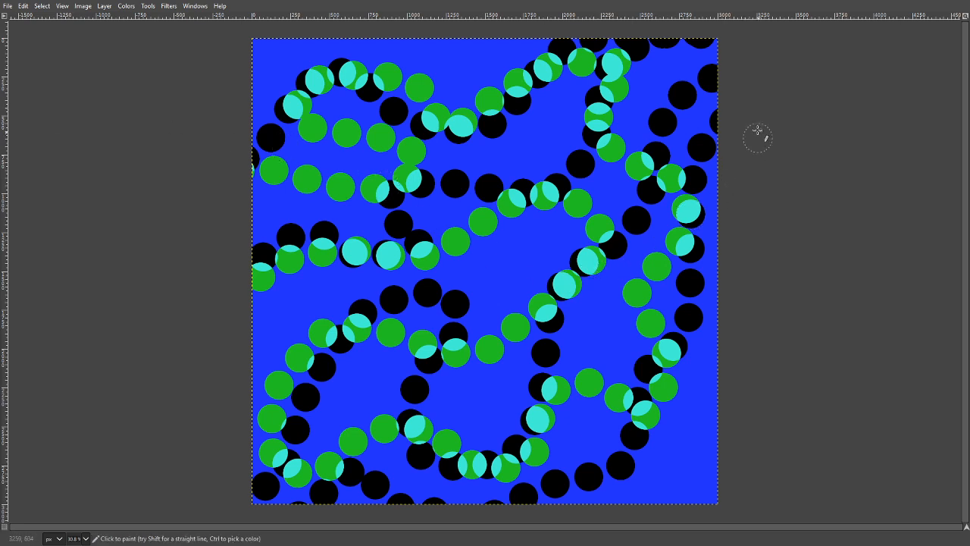
mouse_move(735, 88)
left_mouse_down()
mouse_move(634, 61)
mouse_move(503, 52)
mouse_move(292, 60)
mouse_move(259, 76)
mouse_move(268, 96)
mouse_move(335, 101)
mouse_move(597, 94)
mouse_move(649, 109)
mouse_move(693, 153)
mouse_move(691, 164)
mouse_move(546, 143)
mouse_move(289, 140)
mouse_move(275, 177)
mouse_move(289, 199)
mouse_move(416, 182)
mouse_move(560, 191)
mouse_move(649, 216)
mouse_move(675, 232)
mouse_move(679, 250)
mouse_move(594, 257)
mouse_move(345, 237)
mouse_move(294, 250)
mouse_move(287, 273)
mouse_move(316, 295)
mouse_move(631, 297)
mouse_move(688, 311)
mouse_move(699, 326)
mouse_move(686, 345)
mouse_move(502, 335)
mouse_move(282, 347)
mouse_move(278, 369)
mouse_move(322, 399)
mouse_move(681, 391)
mouse_move(659, 386)
mouse_move(690, 393)
mouse_move(694, 421)
mouse_move(671, 441)
mouse_move(294, 450)
mouse_move(283, 477)
mouse_move(313, 490)
mouse_move(416, 498)
mouse_move(623, 497)
mouse_move(783, 479)
left_mouse_up()
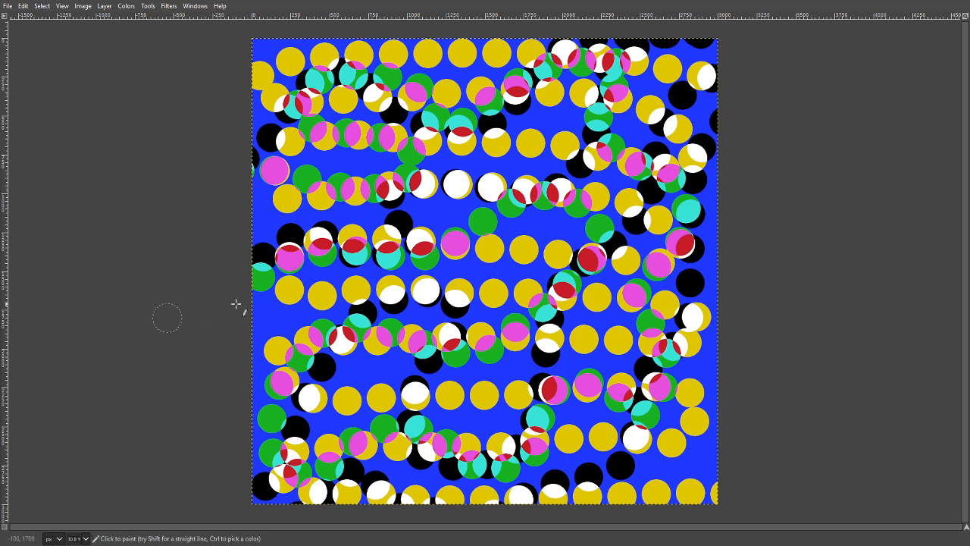
- Try a freehand diagonal trail of translucent light blue dots from the canvas's upper-left corner to its right edge
mouse_move(265, 47)
left_mouse_down()
mouse_move(402, 104)
mouse_move(624, 260)
mouse_move(742, 310)
left_mouse_up()
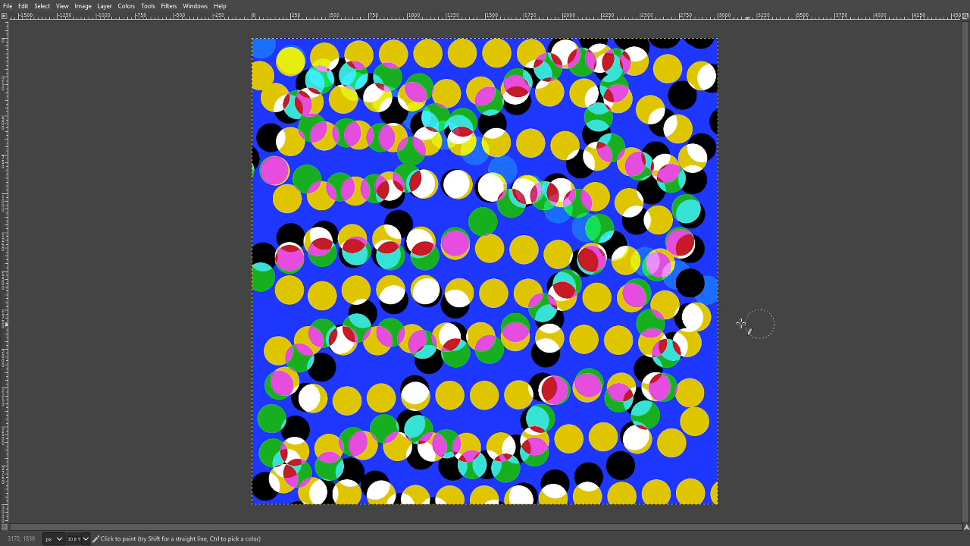
key("ctrl+z")
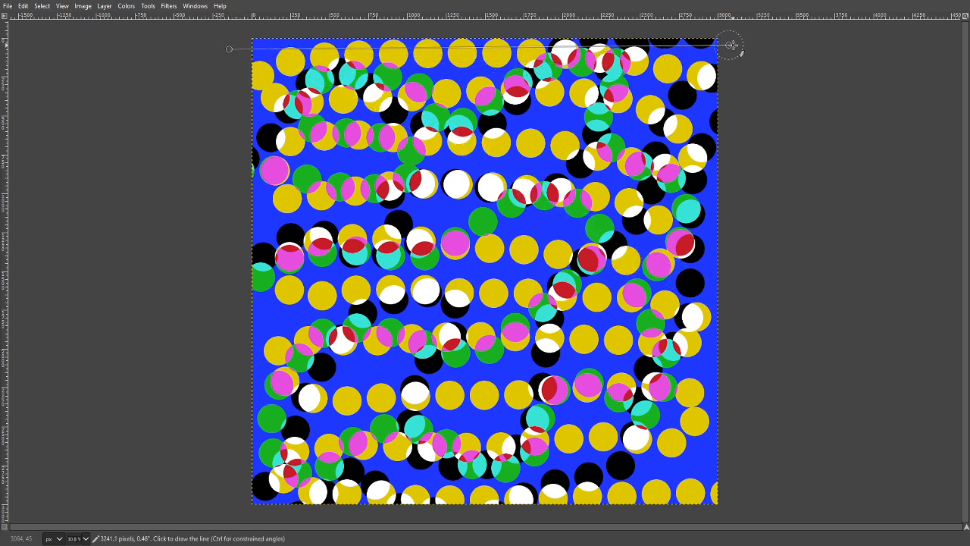
- Paint closely spaced, nearly horizontal straight rows of translucent light blue dots across the canvas, working from its top edge down towards the bottom
left_click(757, 51, "shift")
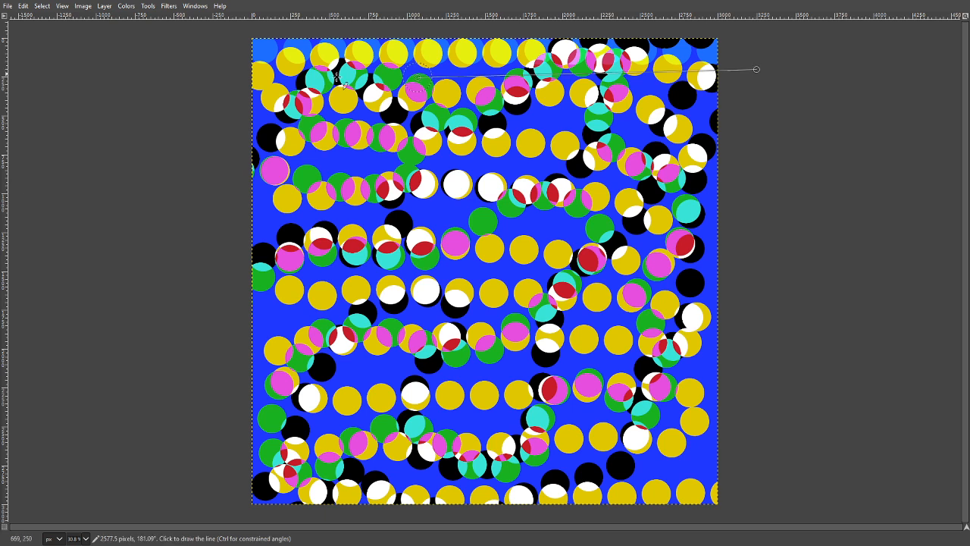
left_click(206, 66, "shift")
left_click(195, 85)
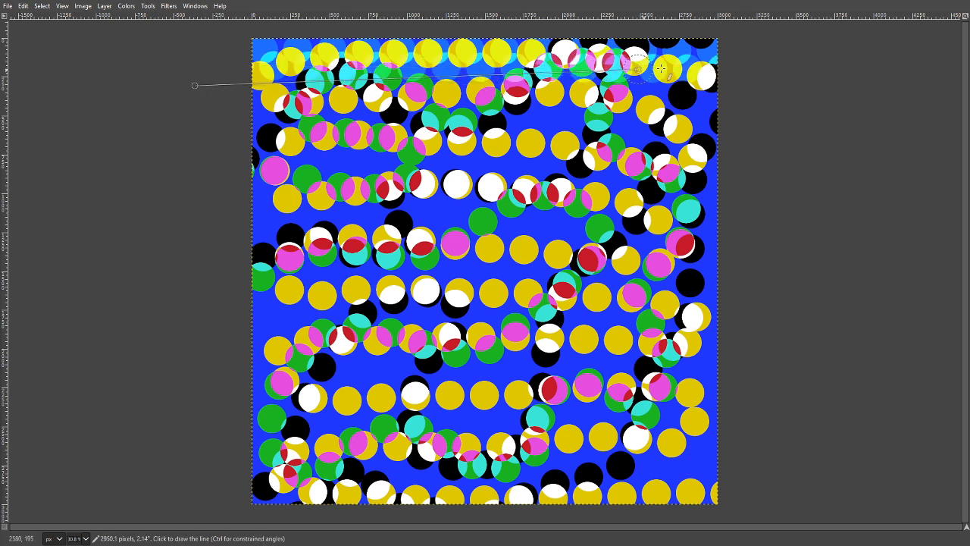
left_click(742, 85, "shift")
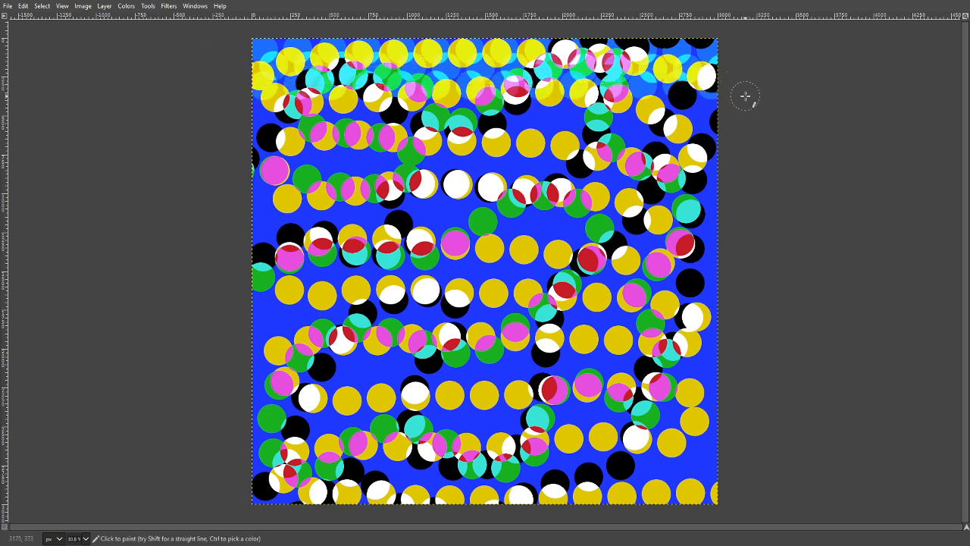
left_click(745, 97)
left_click(229, 98, "shift")
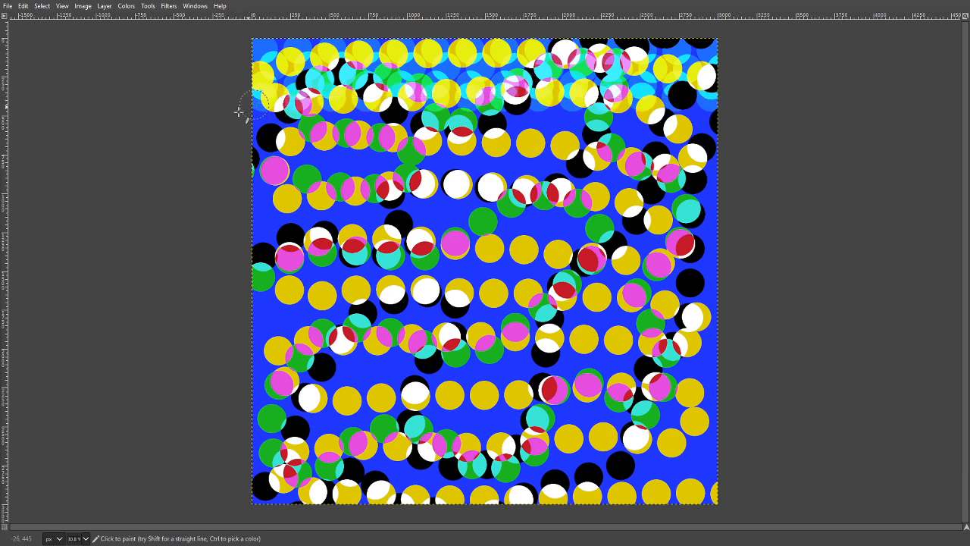
left_click(223, 119)
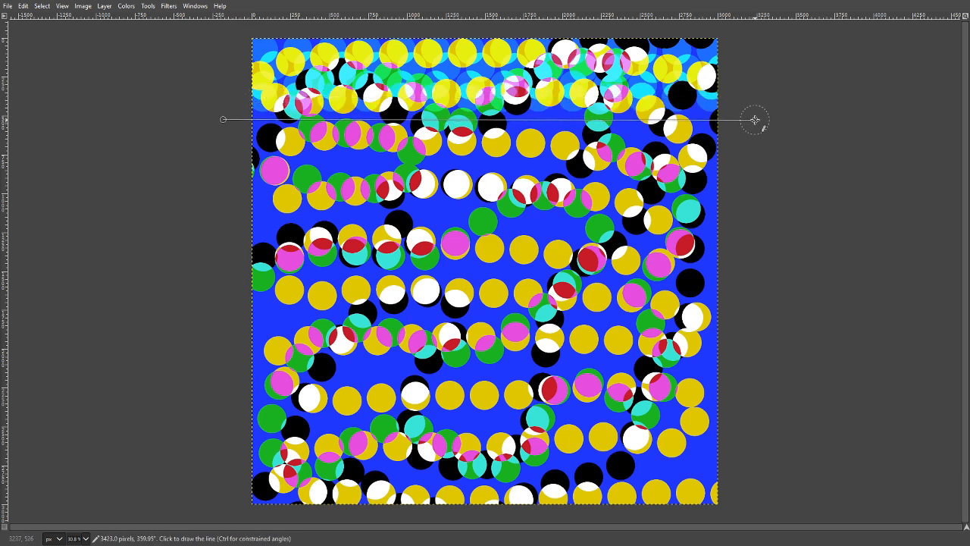
left_click(753, 119, "shift")
left_click(213, 135)
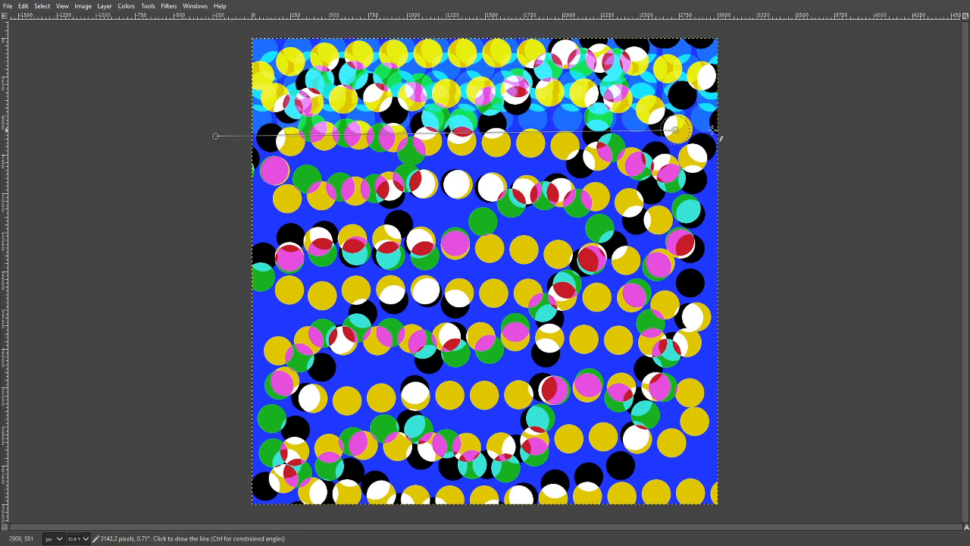
left_click(735, 134, "shift")
left_click(235, 156)
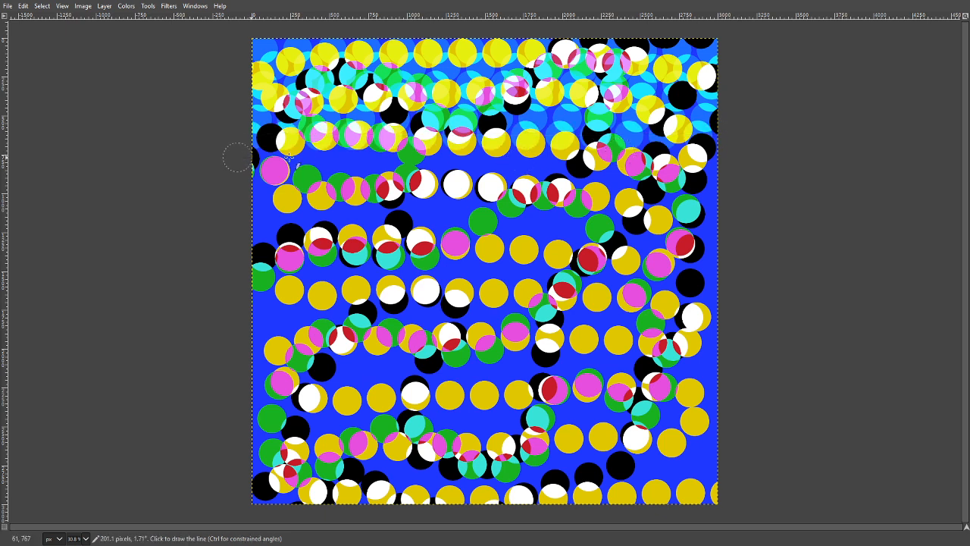
left_click(748, 156, "shift")
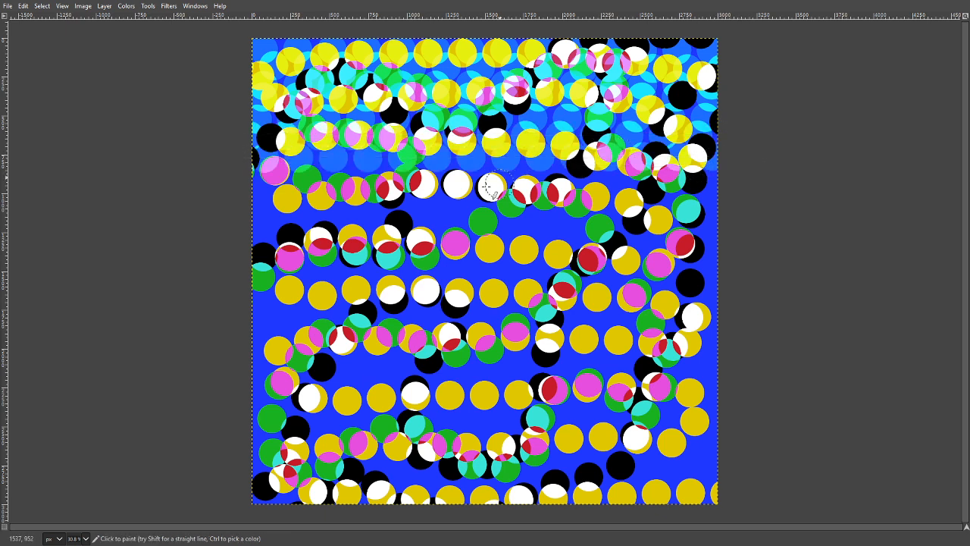
left_click(228, 175)
left_click(740, 174, "shift")
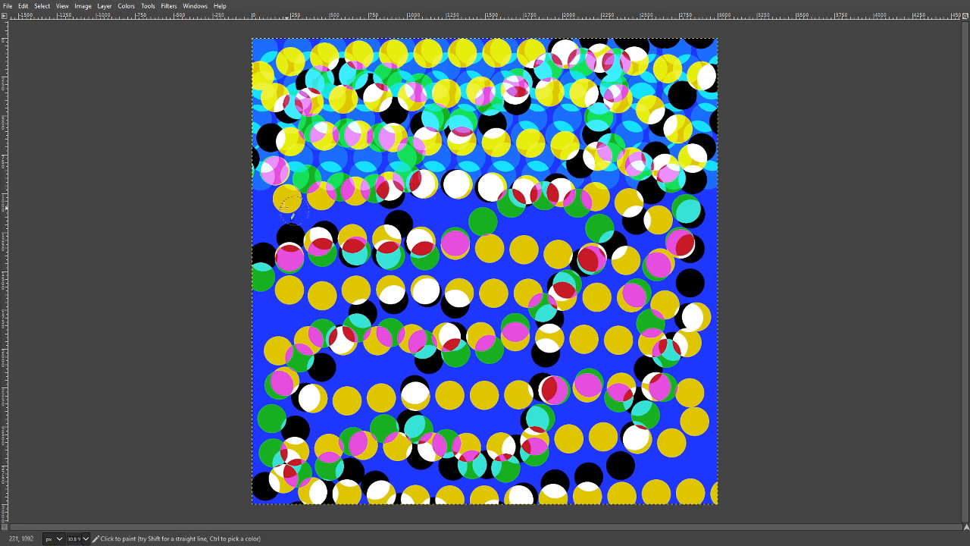
left_click(227, 201)
left_click(736, 201, "shift")
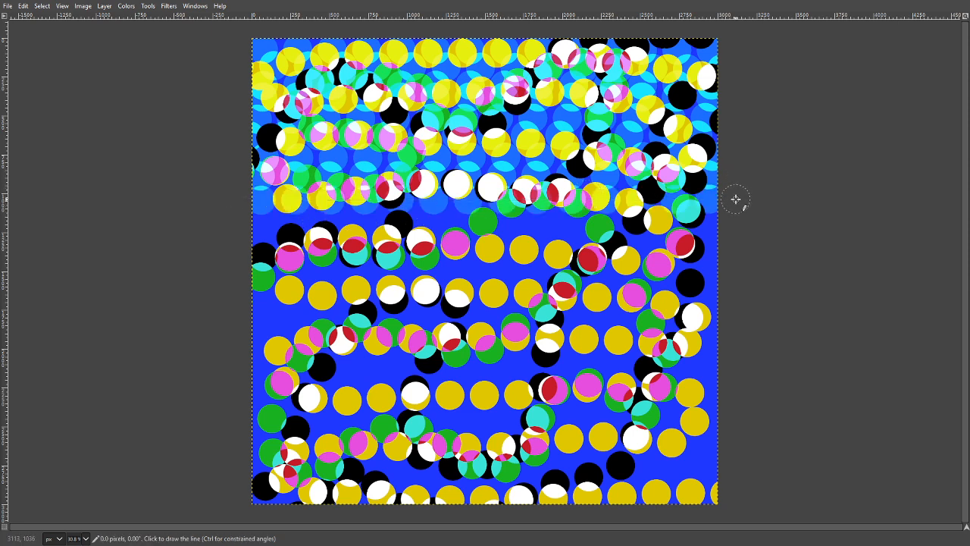
left_click(212, 216)
left_click(736, 218, "shift")
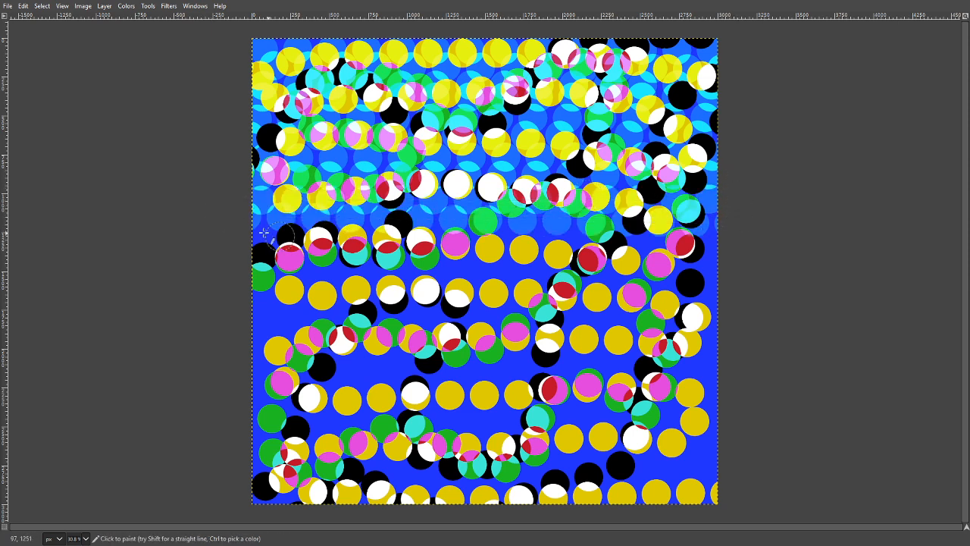
left_click(228, 234)
left_click(762, 240, "shift")
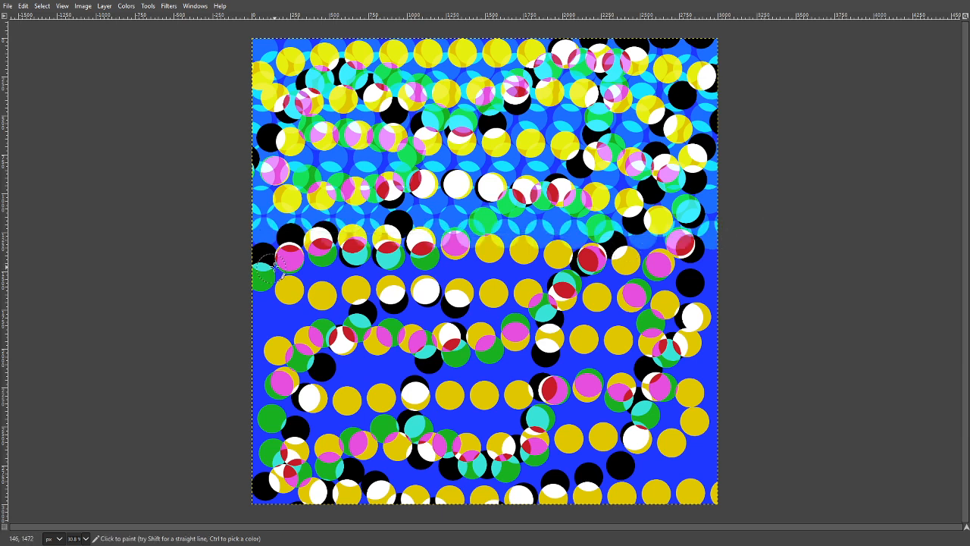
left_click(222, 265)
left_click(781, 258, "shift")
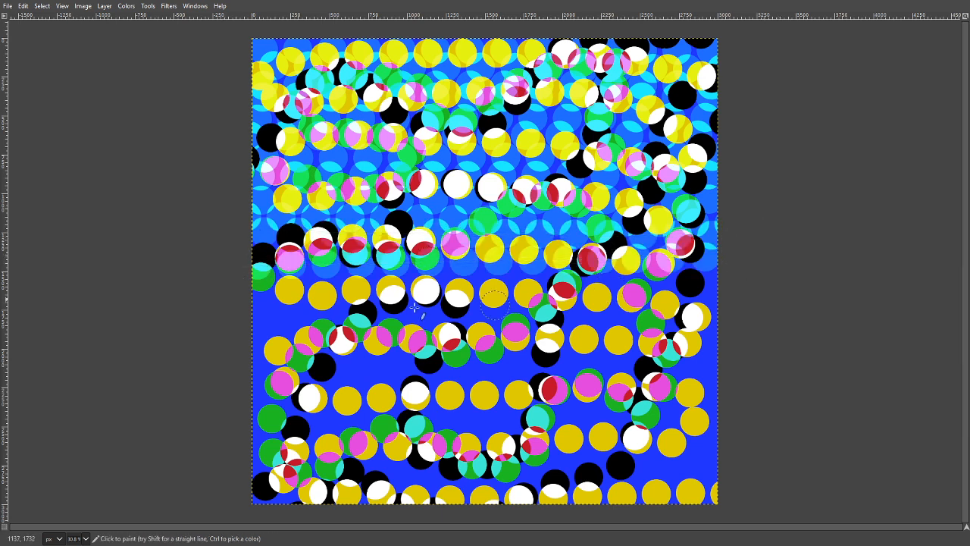
left_click(236, 286)
left_click(749, 279, "shift")
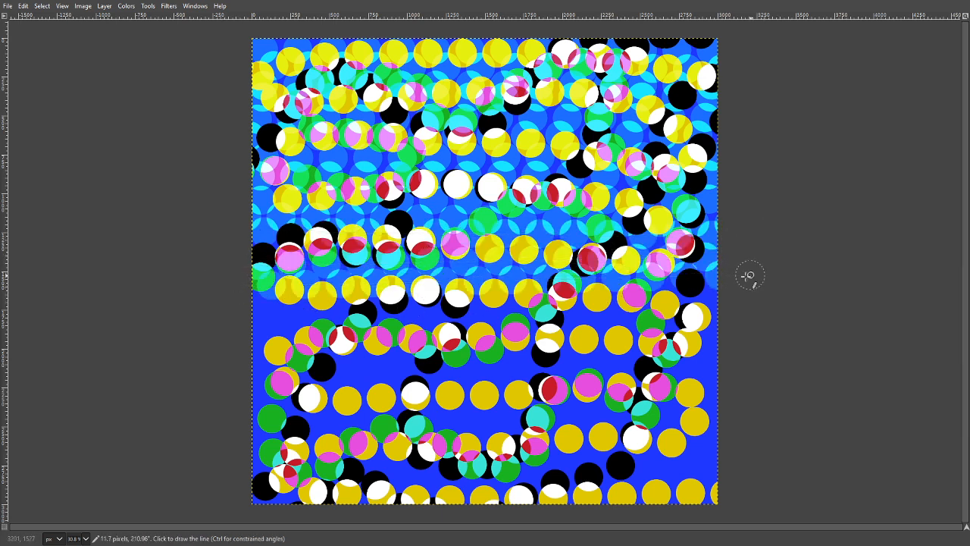
left_click(238, 303)
left_click(746, 304, "shift")
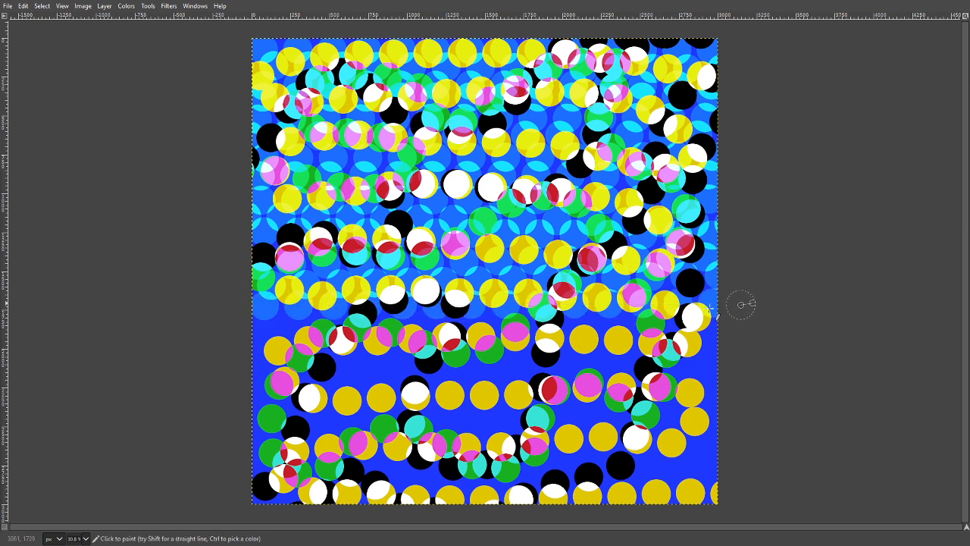
left_click(246, 323)
left_click(747, 320, "shift")
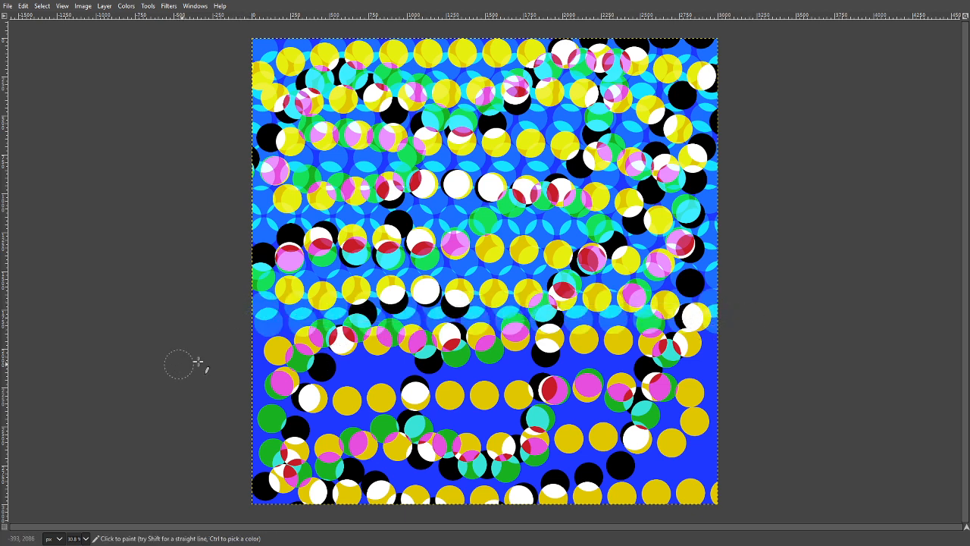
left_click(241, 347)
left_click(747, 345, "shift")
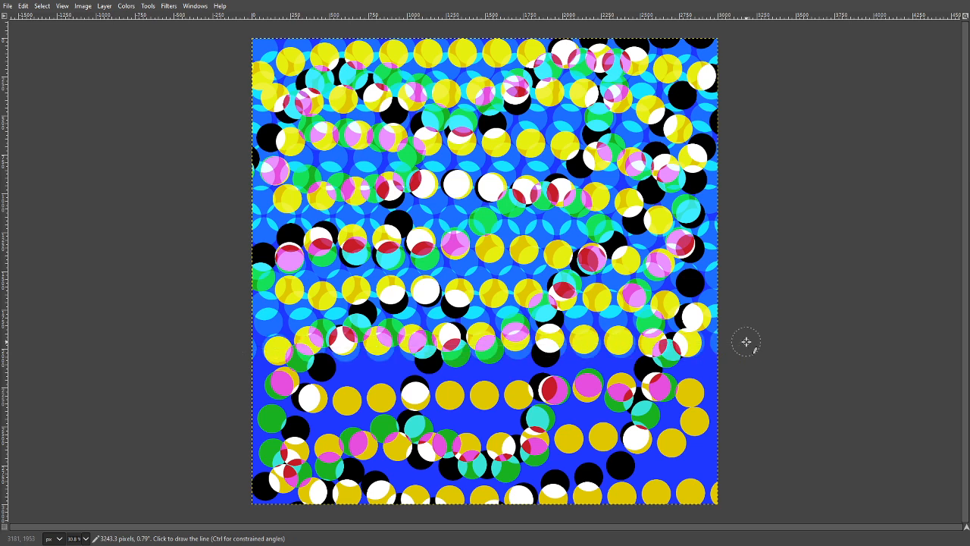
left_click(237, 373)
left_click(770, 369, "shift")
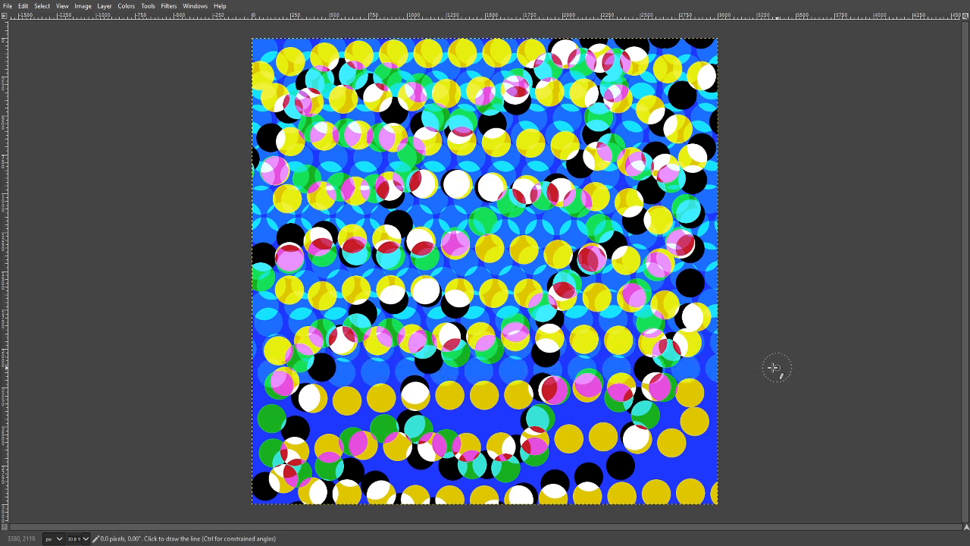
left_click(246, 390)
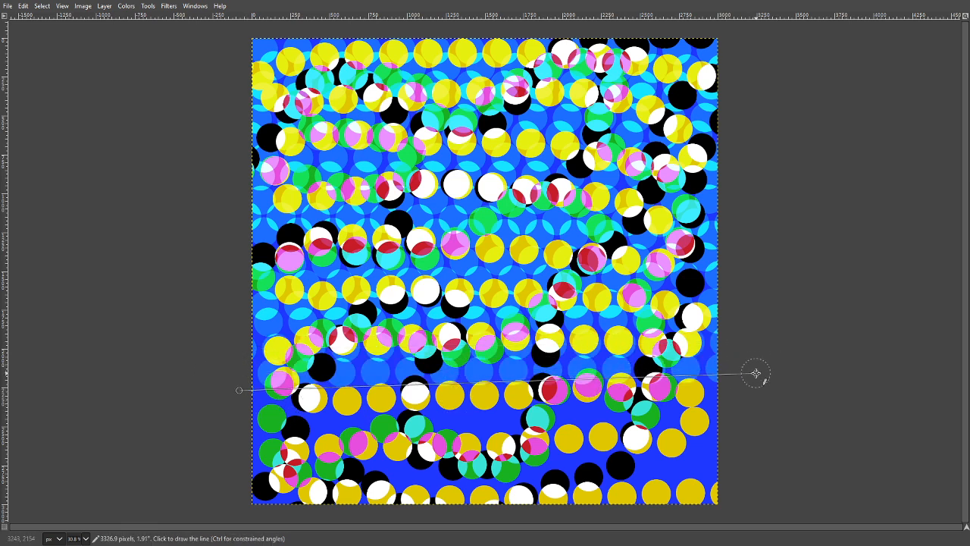
left_click(755, 373, "shift")
left_click(244, 399)
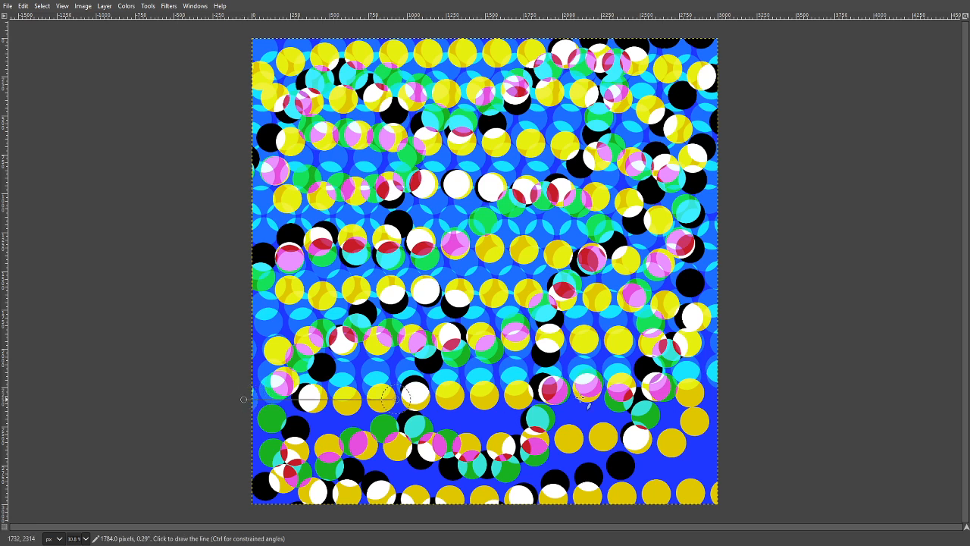
left_click(758, 398, "shift")
left_click(222, 422)
left_click(754, 414, "shift")
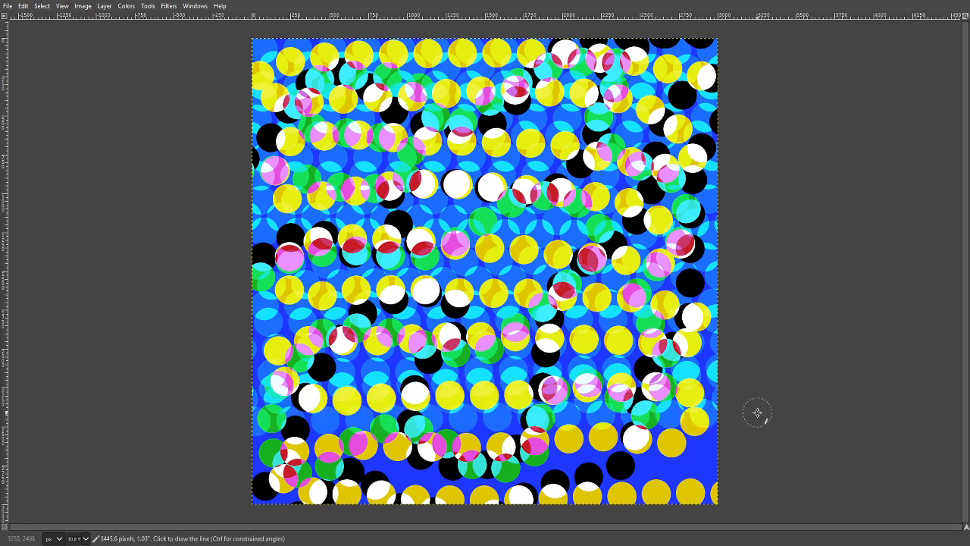
left_click(235, 440)
left_click(742, 428, "shift")
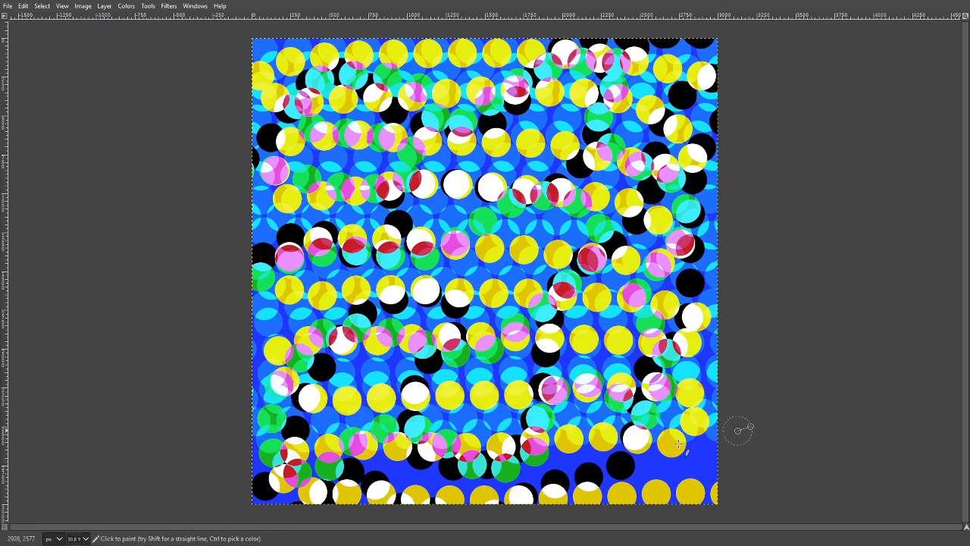
left_click(219, 459)
left_click(732, 447, "shift")
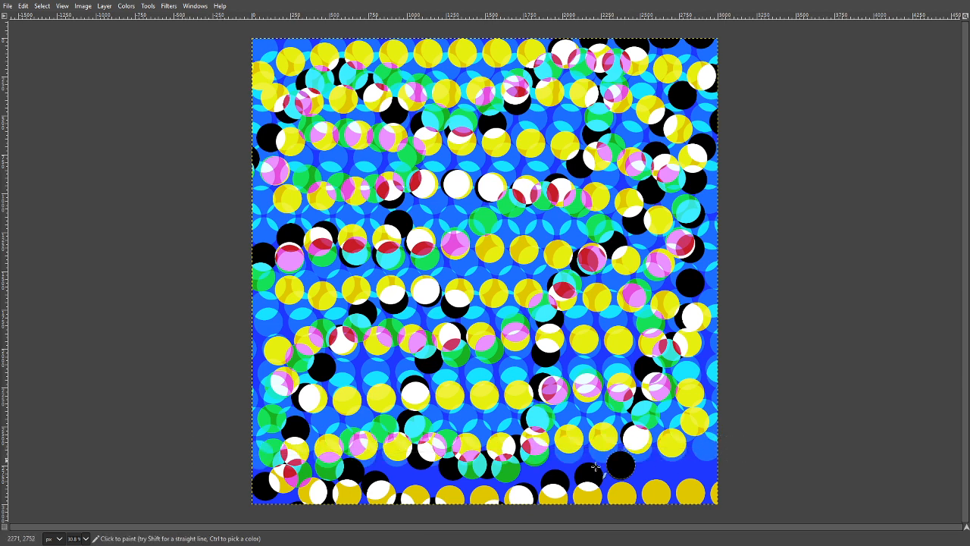
- Paint the remaining straight rows of translucent light blue dots, filling the gap along the canvas's lower edge
left_click(234, 472)
left_click(738, 459, "shift")
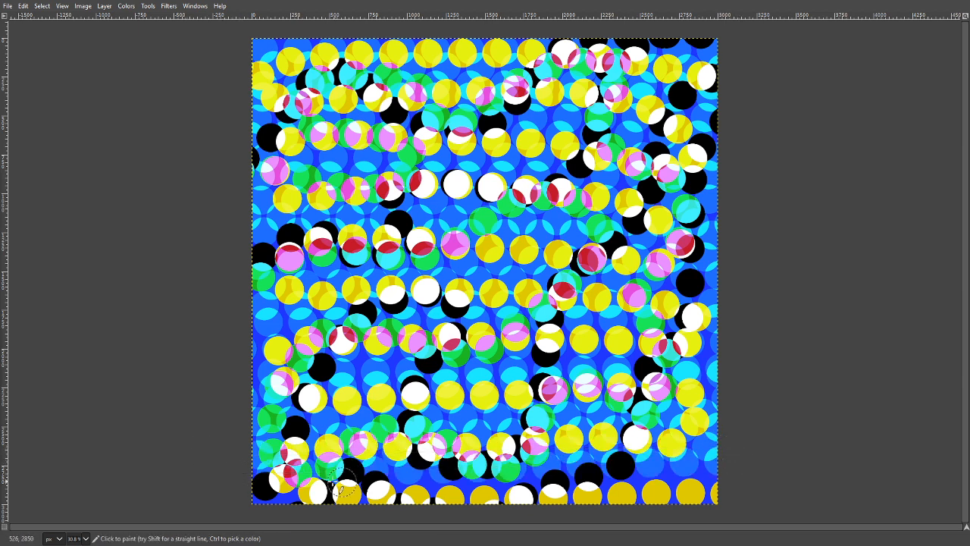
left_click(244, 482)
left_click(755, 477, "shift")
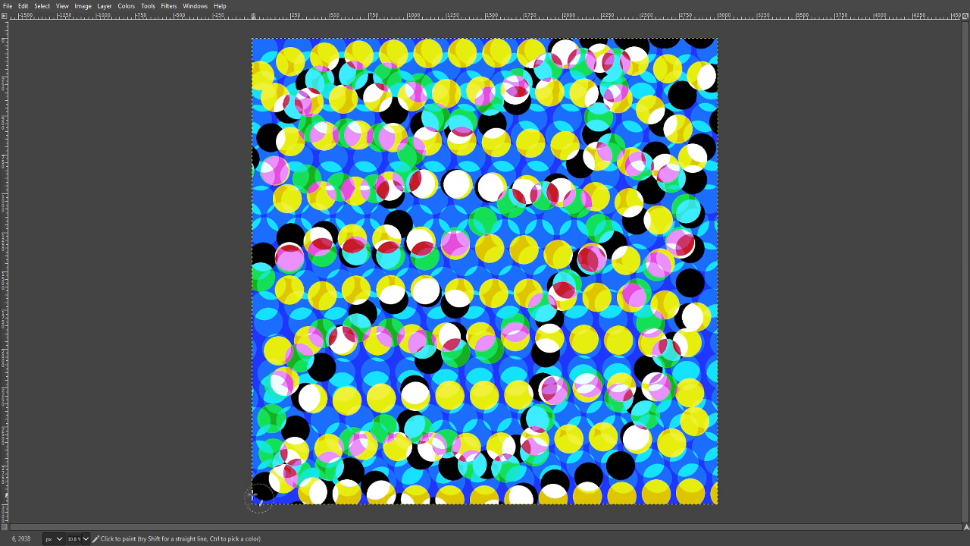
left_click(762, 489, "shift")
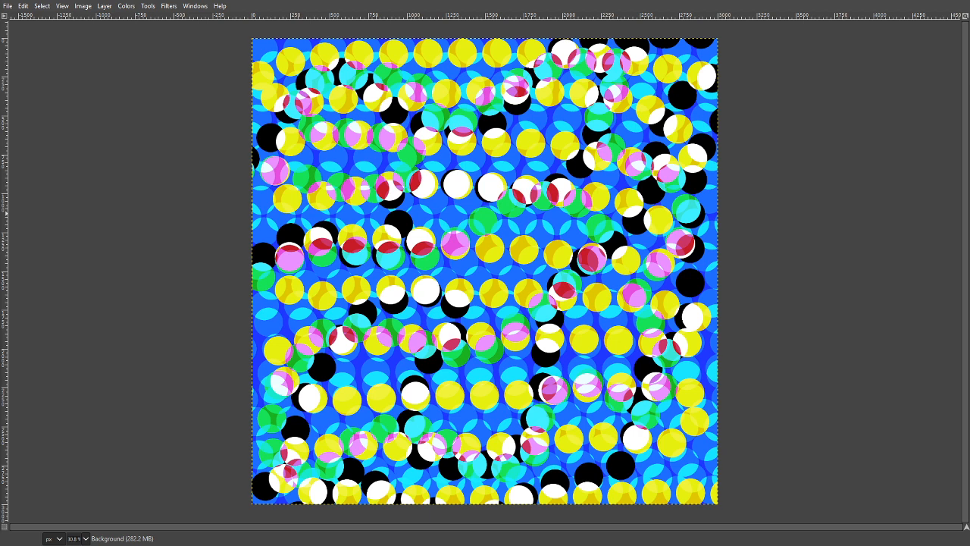
left_click(282, 265)
key("ctrl+z")
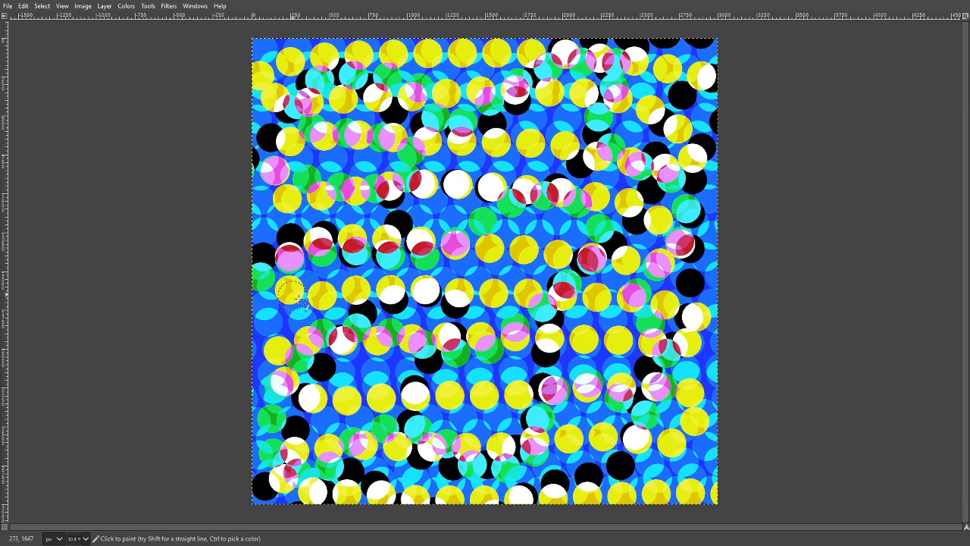
- Paint closely spaced, nearly vertical straight lines of translucent blue dots over the pattern, working from the canvas's left edge to its right edge
left_click(64, 7)
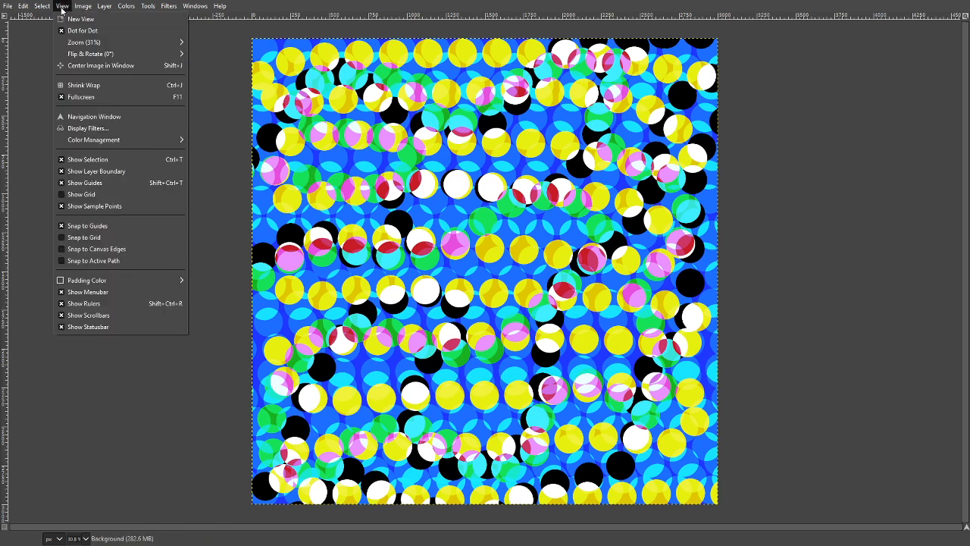
mouse_move(152, 41)
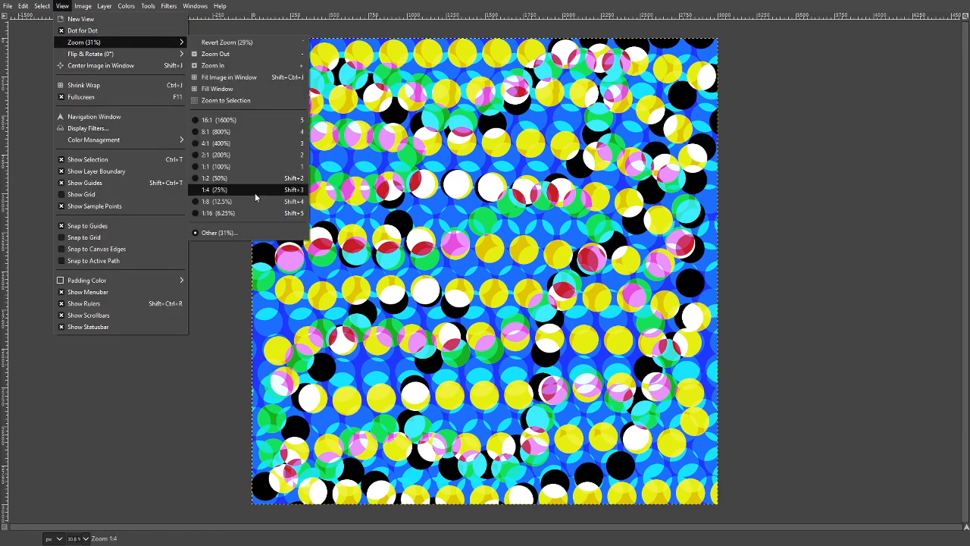
left_click(228, 232)
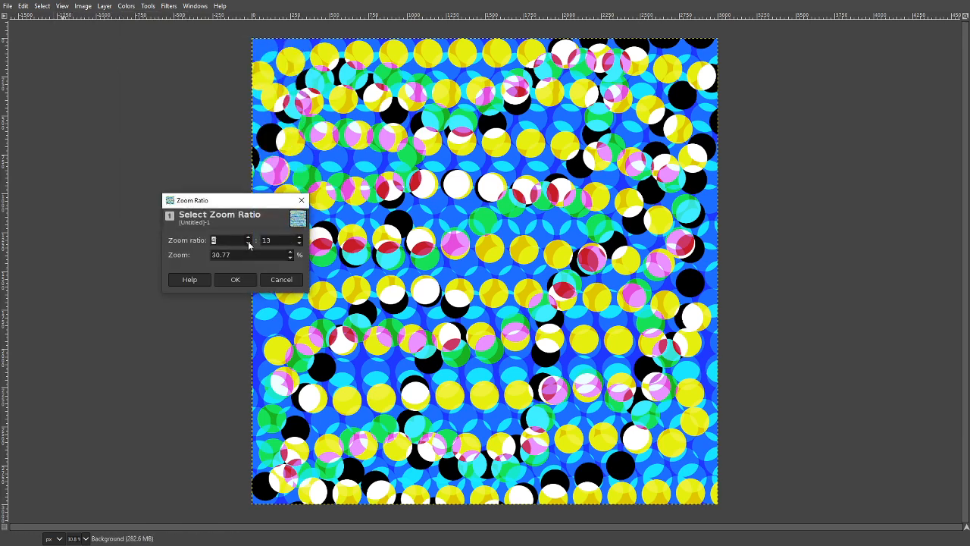
left_click(299, 237)
left_click(253, 280)
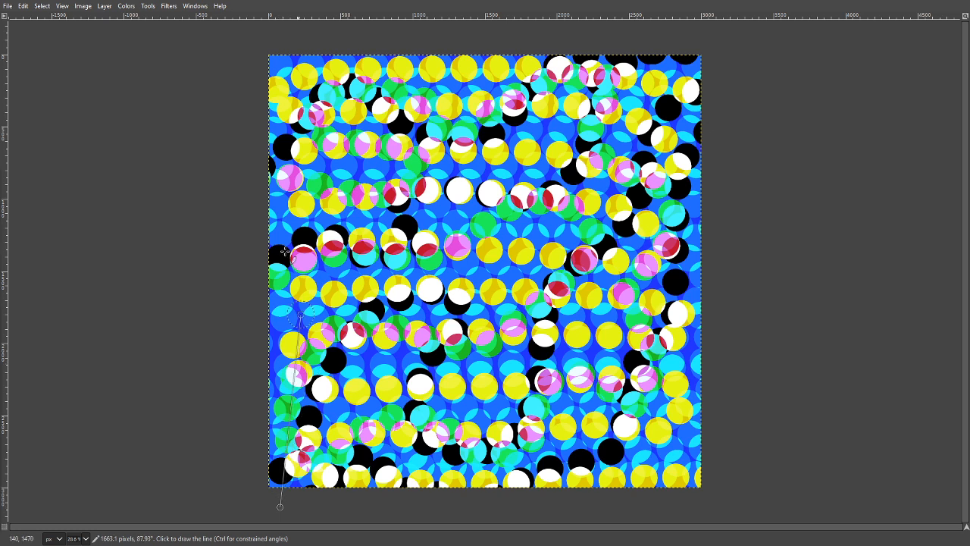
left_click(279, 36, "shift")
left_click(315, 42)
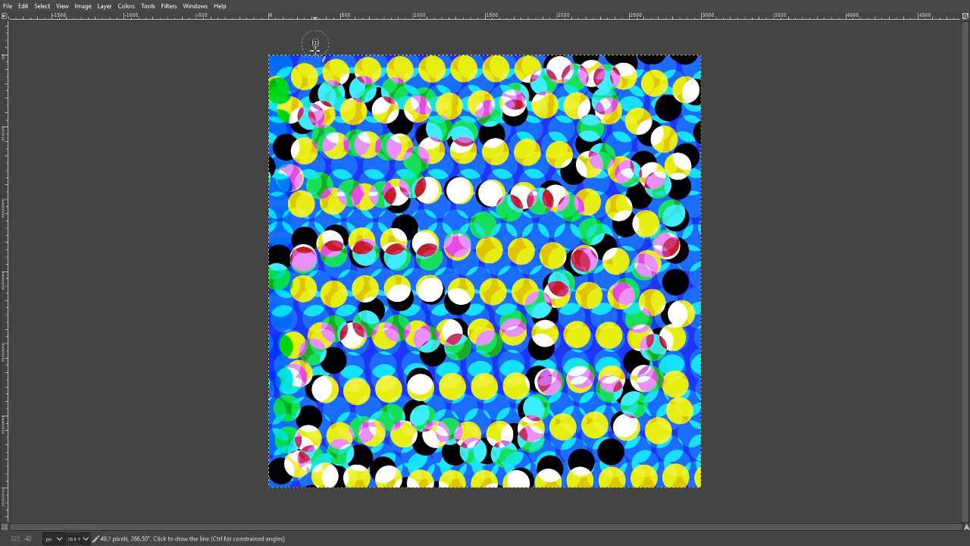
left_click(303, 504, "shift")
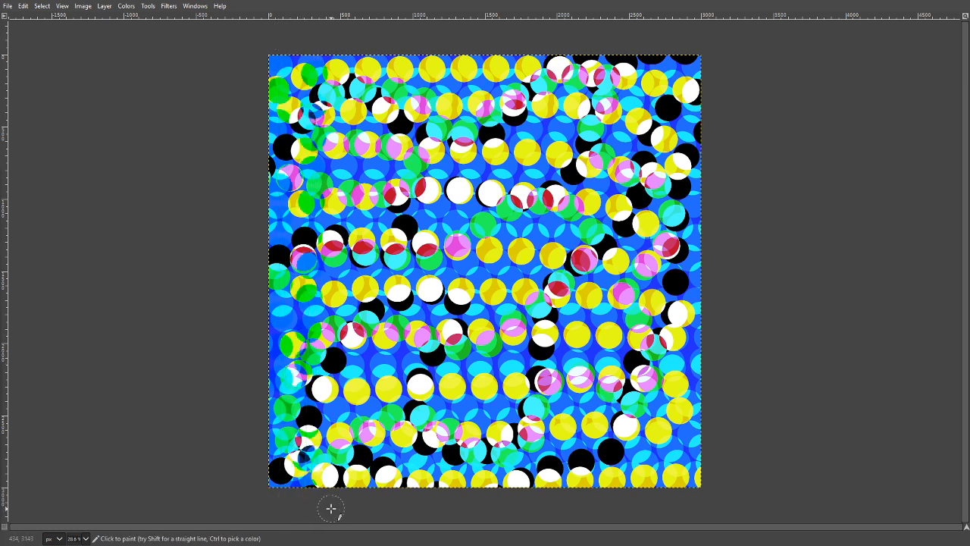
left_click(330, 508)
left_click(330, 50, "shift")
left_click(350, 42)
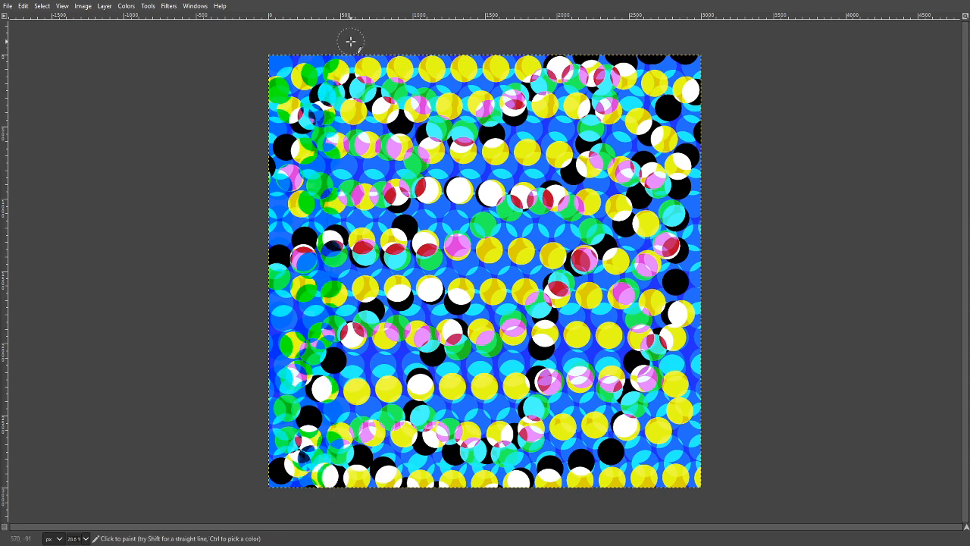
left_click(340, 505, "shift")
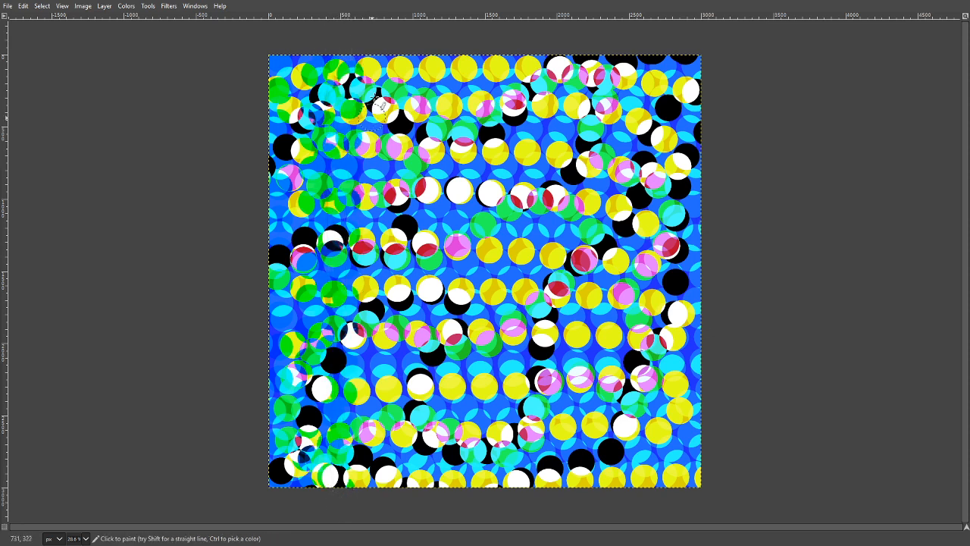
left_click(369, 39)
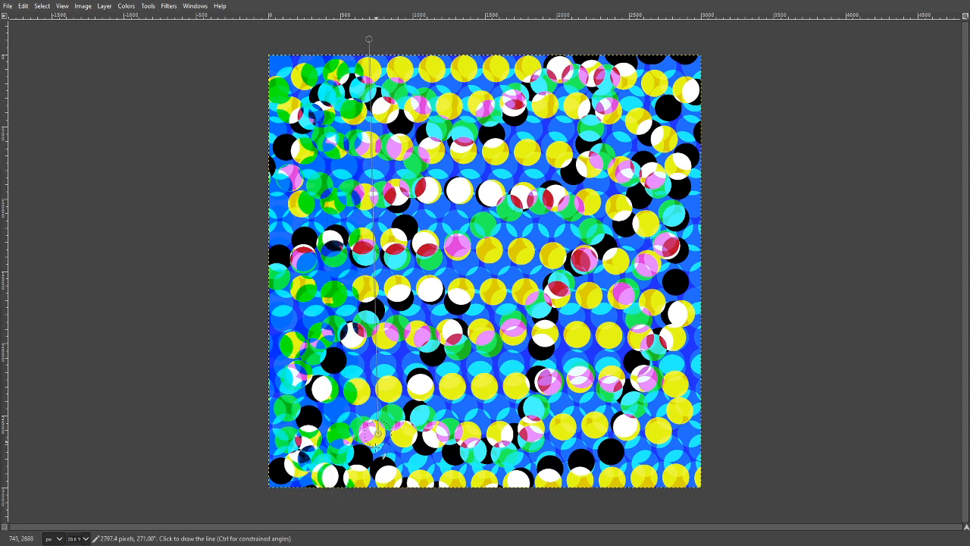
left_click(375, 508, "shift")
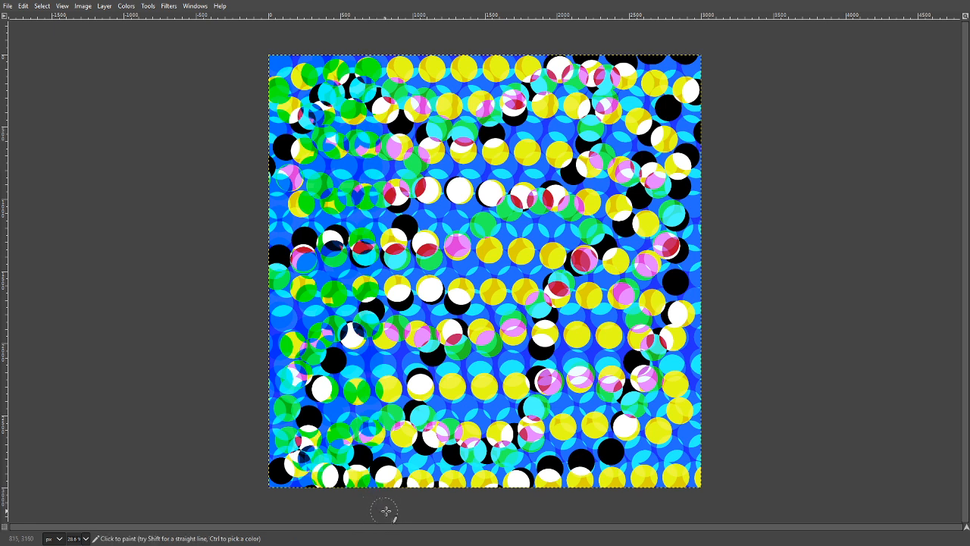
left_click(389, 39, "shift")
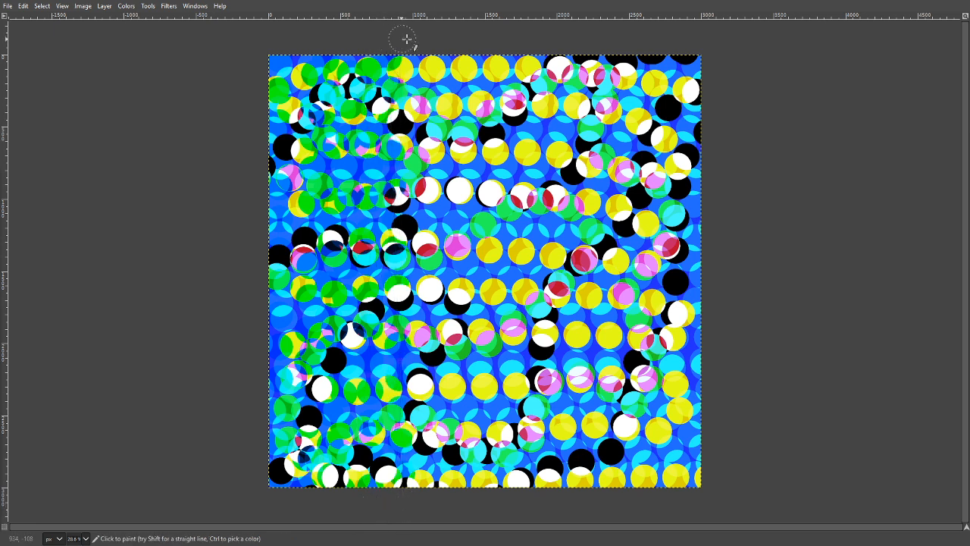
left_click(410, 509, "shift")
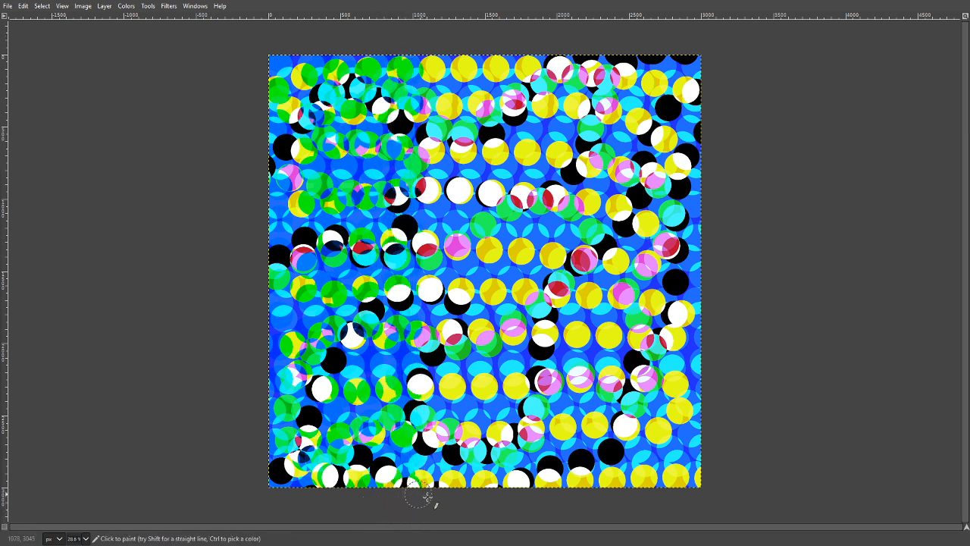
left_click(426, 48, "shift")
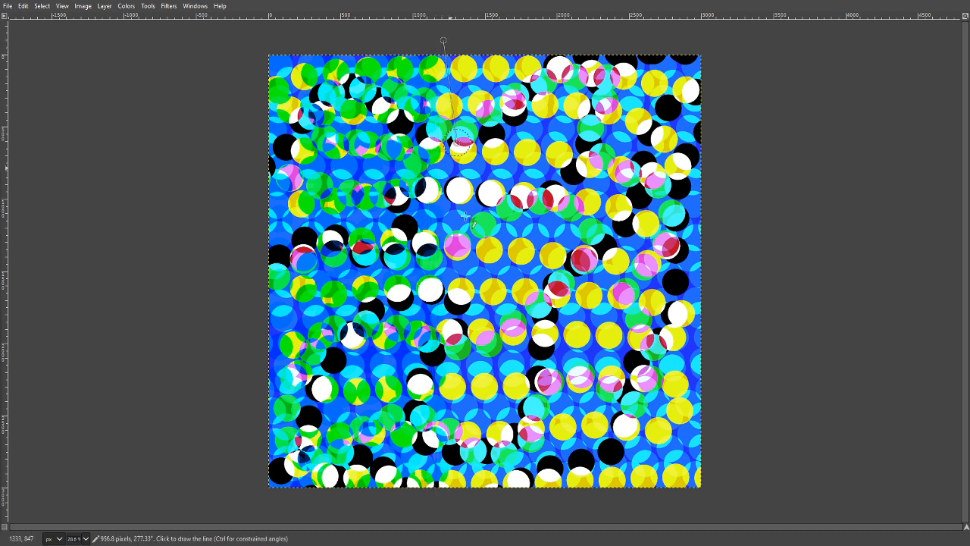
left_click(436, 510, "shift")
left_click(471, 513)
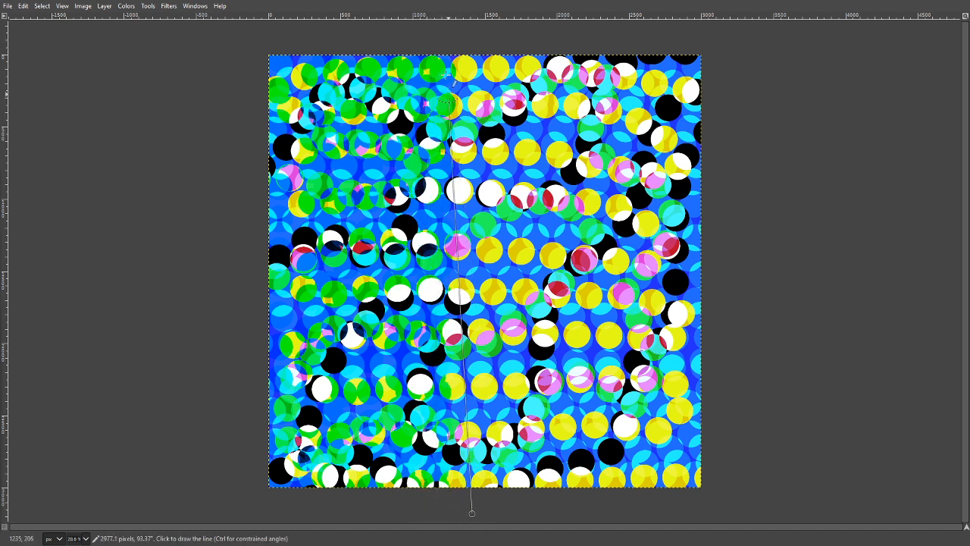
left_click(444, 35, "shift")
left_click(472, 38)
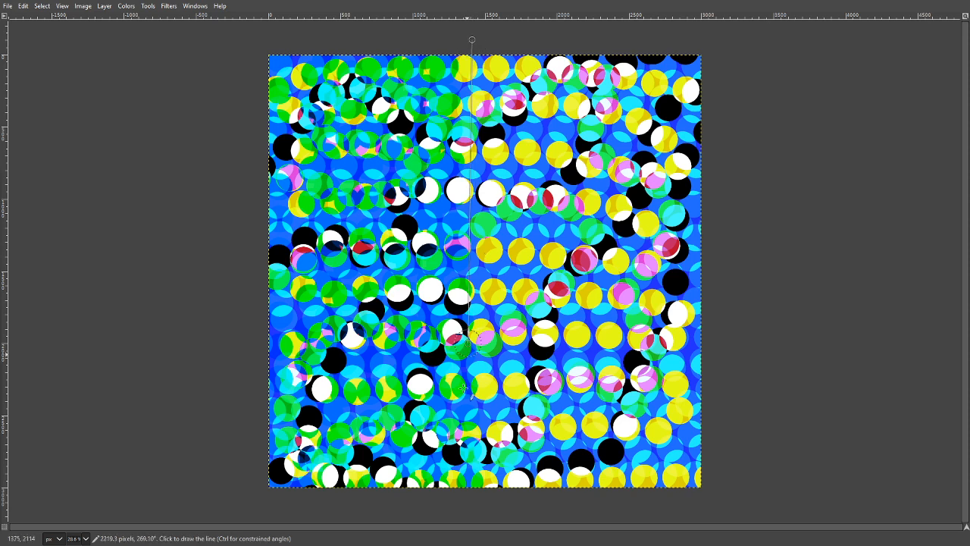
left_click(457, 511, "shift")
left_click(472, 29)
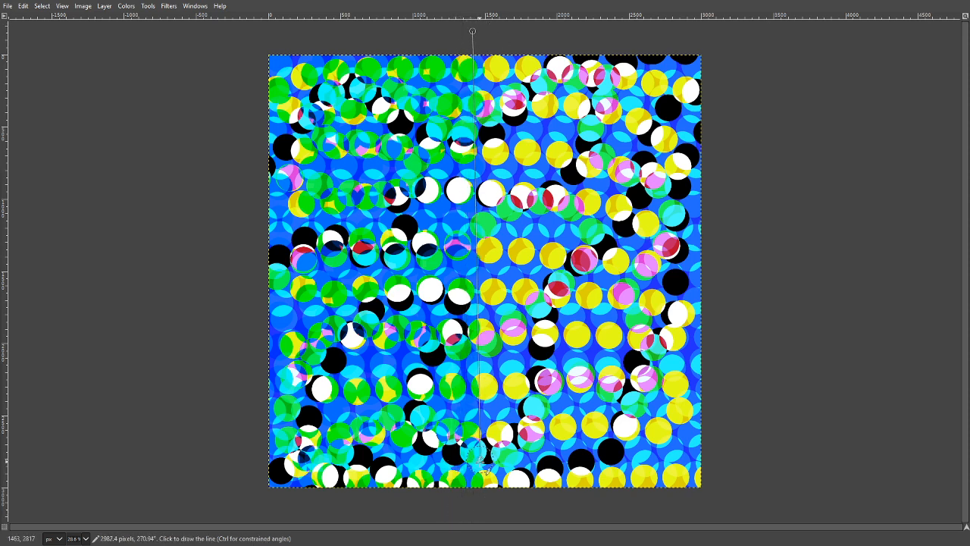
left_click(474, 513, "shift")
left_click(511, 511)
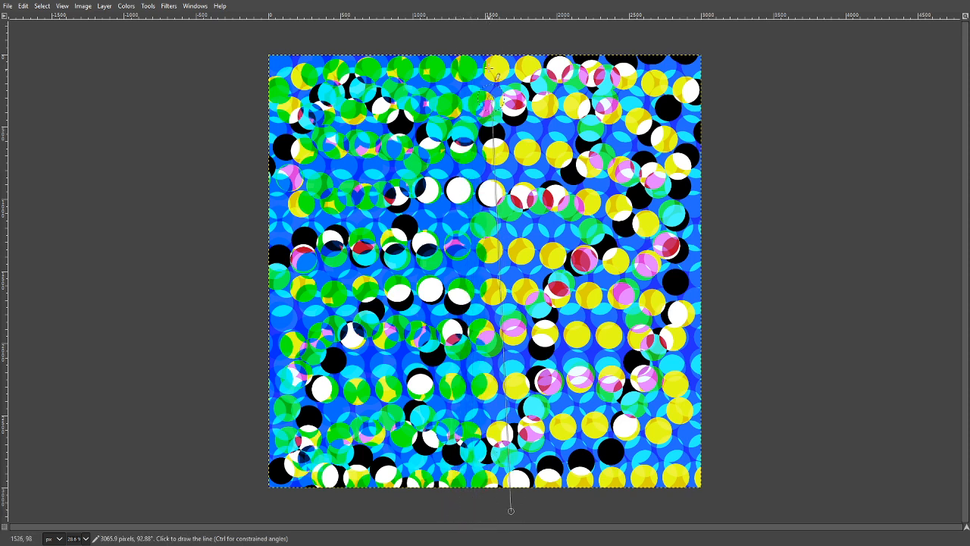
left_click(487, 38, "shift")
left_click(510, 39)
left_click(502, 513, "shift")
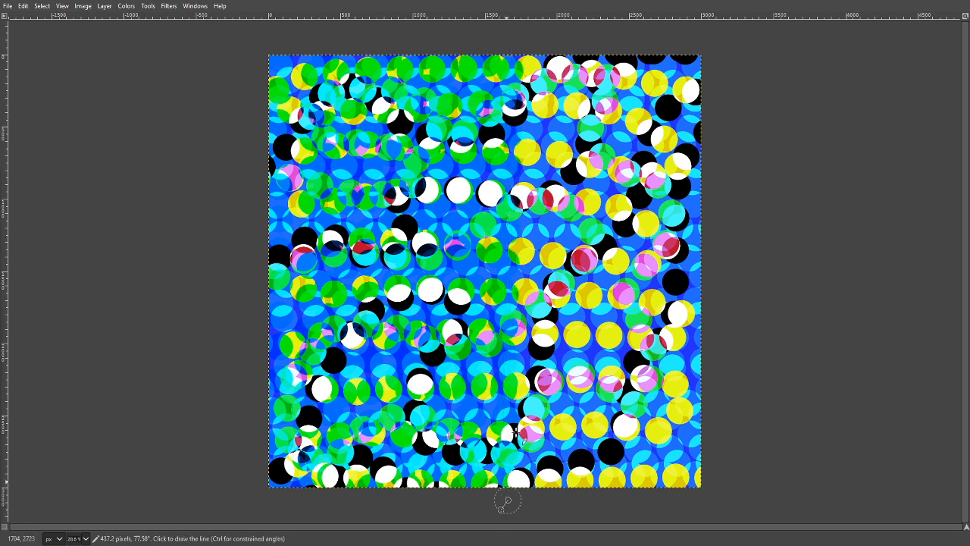
left_click(532, 36)
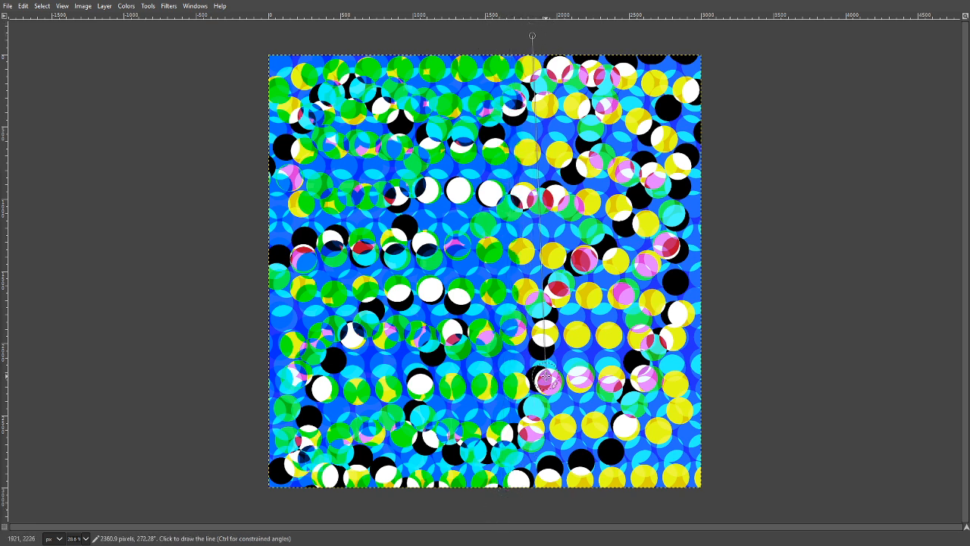
left_click(535, 506, "shift")
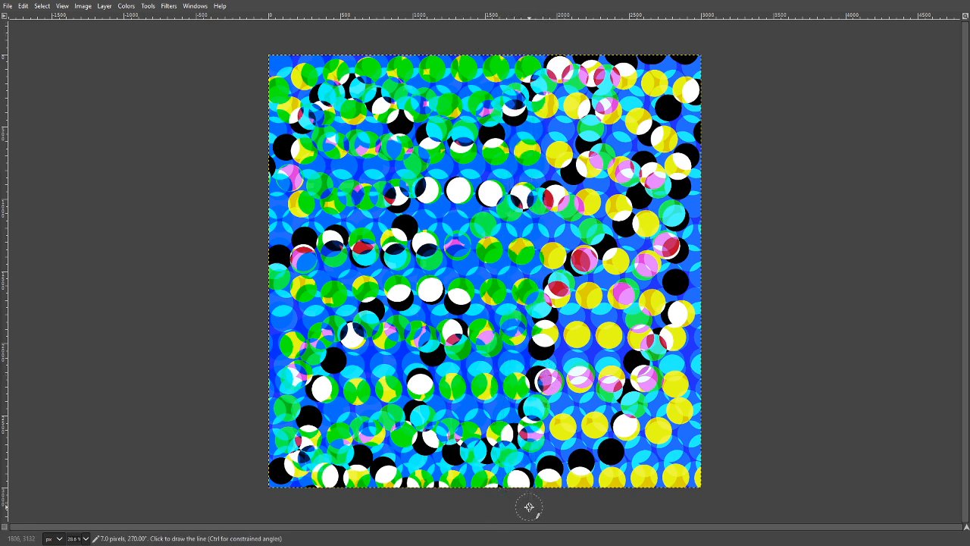
left_click(547, 37, "shift")
left_click(563, 32)
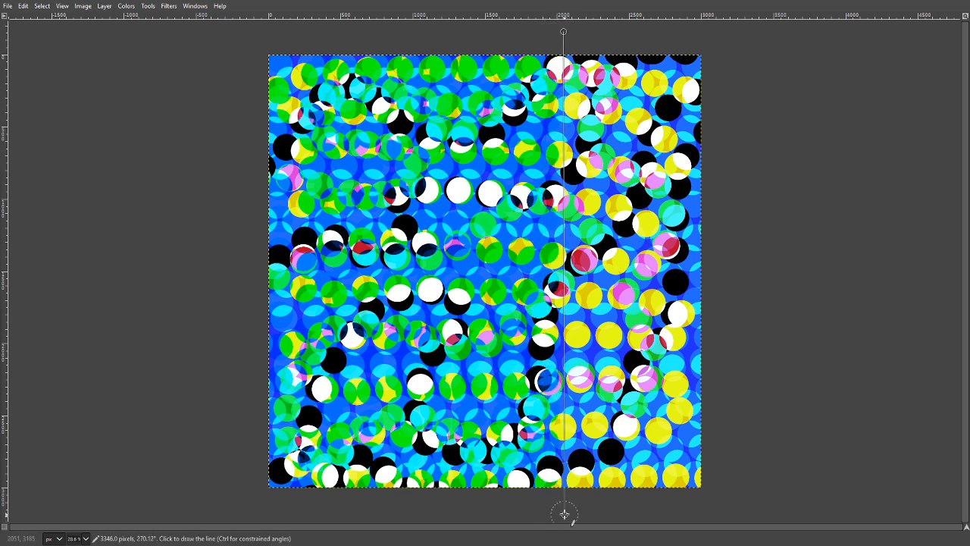
left_click(563, 513, "shift")
left_click(582, 35)
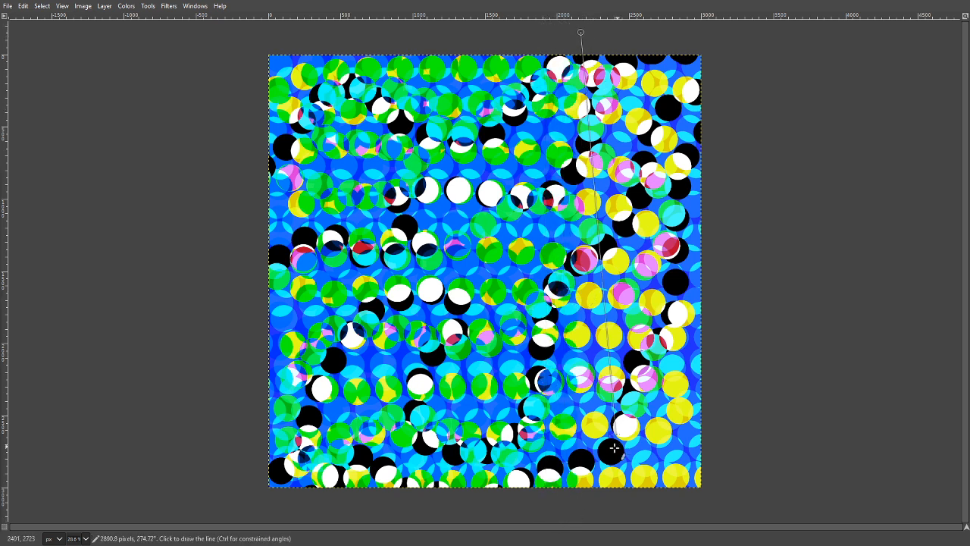
left_click(585, 515, "shift")
left_click(616, 508)
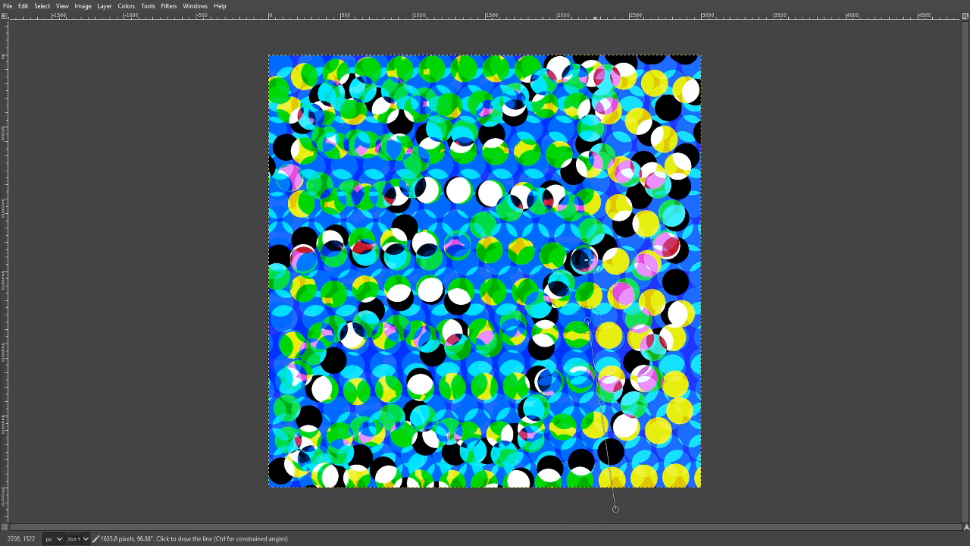
left_click(582, 35, "shift")
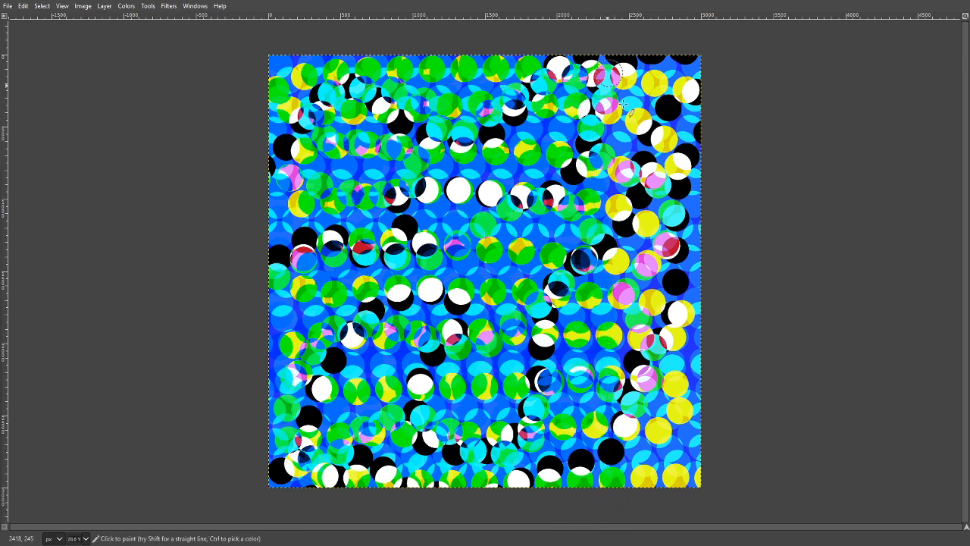
left_click(643, 513)
left_click(640, 37, "shift")
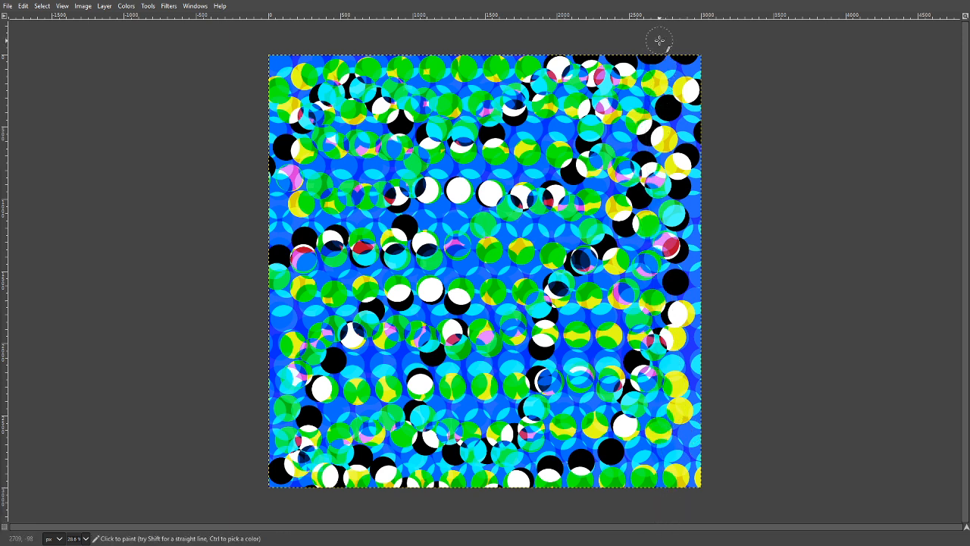
left_click(659, 41)
left_click(670, 508, "shift")
left_click(703, 508)
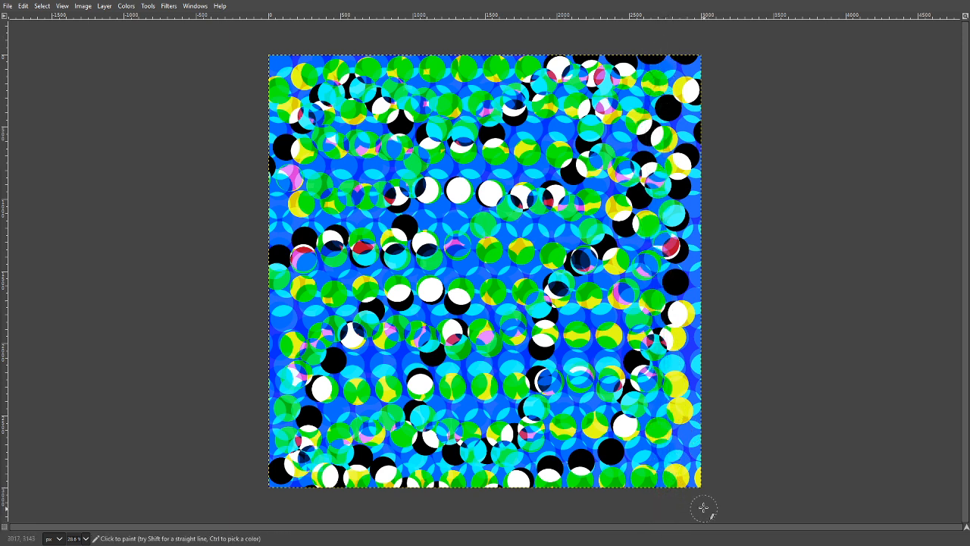
left_click(682, 38, "shift")
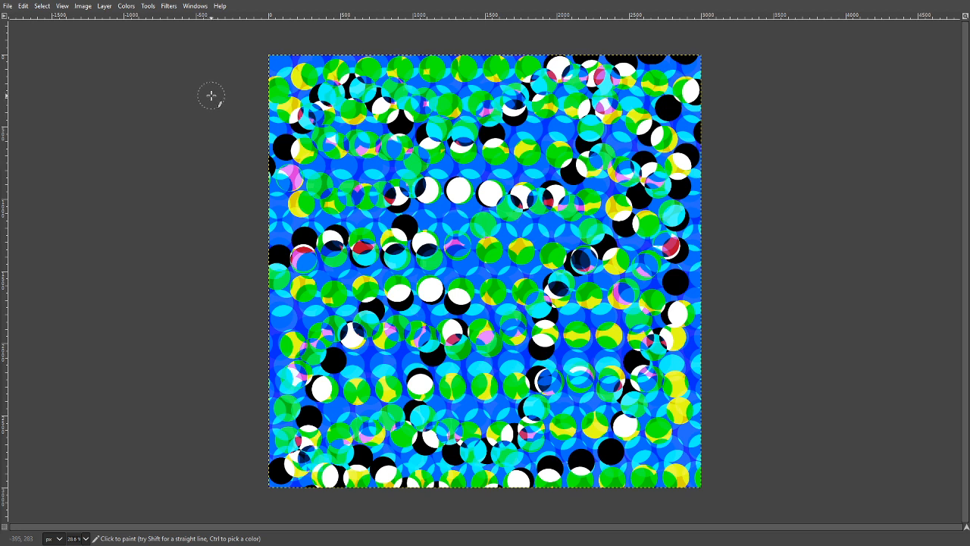
- Paint five spaced straight rows of cyan dots across the canvas, from its top edge to its bottom edge, slanting most of them
left_click(250, 68)
left_click(731, 72, "shift")
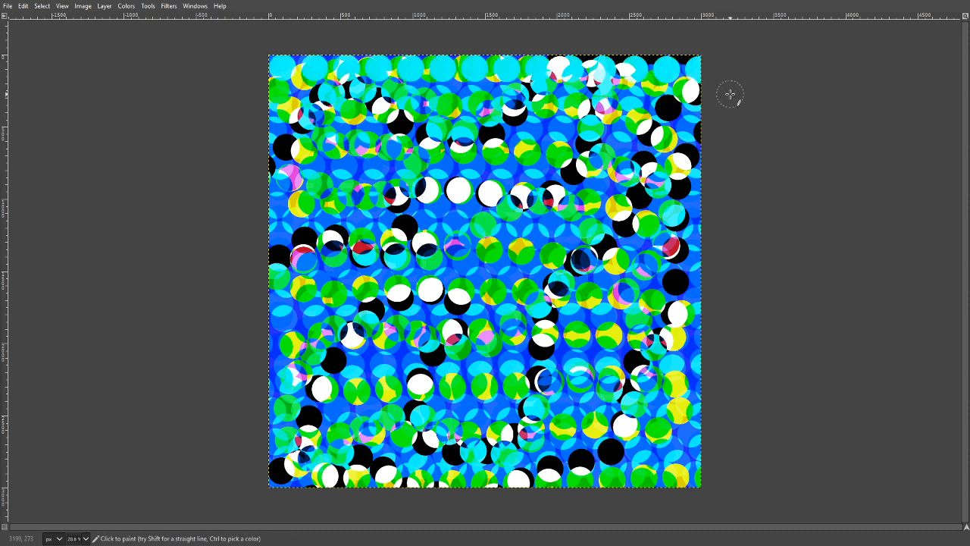
left_click(214, 249, "shift")
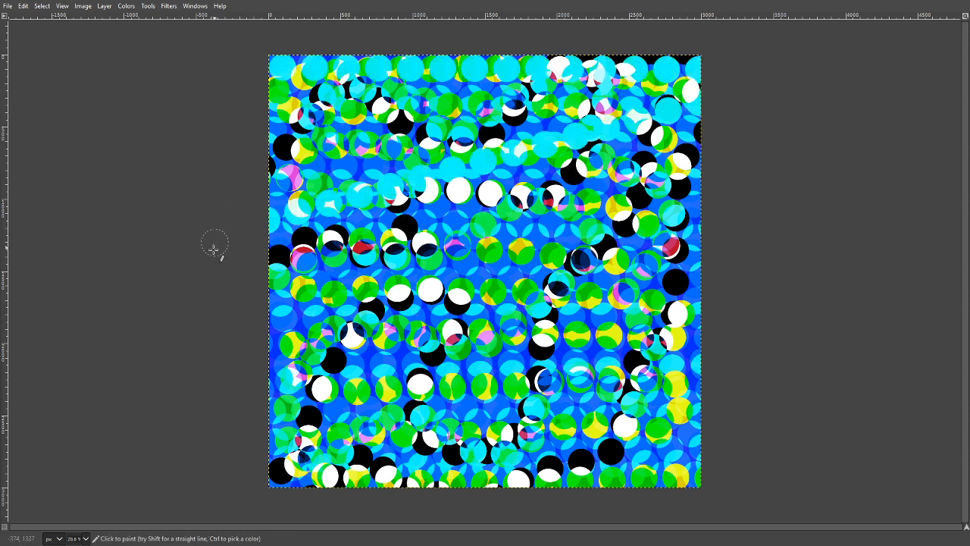
left_click(766, 192, "shift")
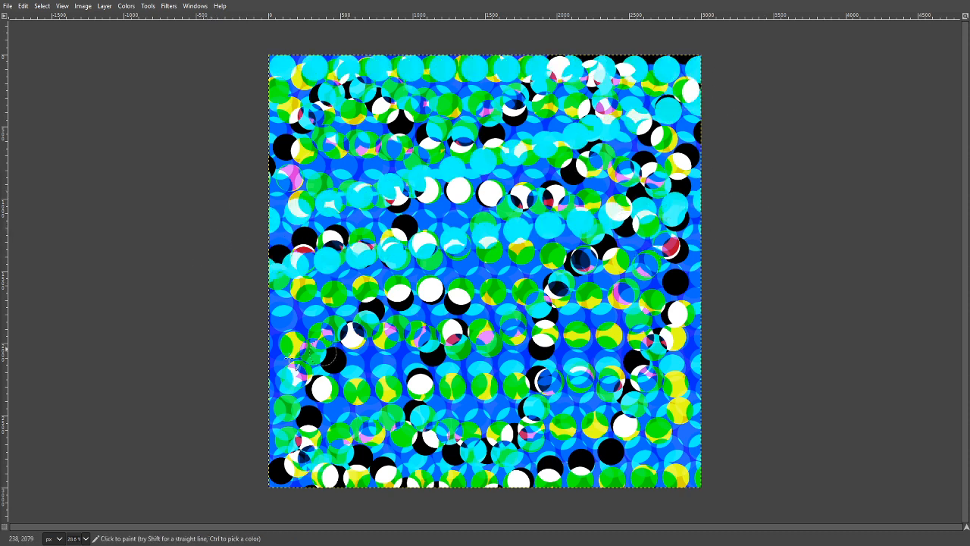
left_click(245, 369)
left_click(812, 262, "shift")
left_click(213, 447)
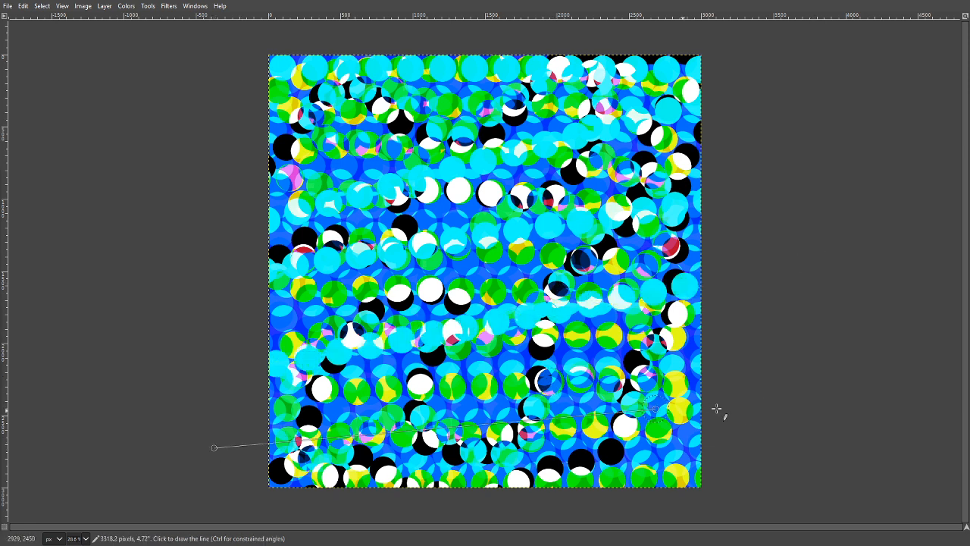
left_click(764, 422, "shift")
left_click(212, 450)
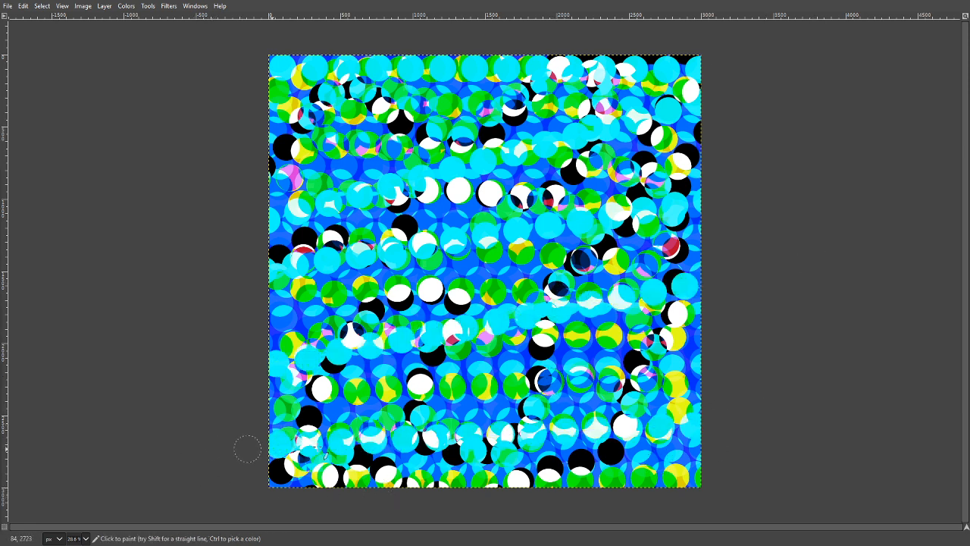
left_click(786, 489, "shift")
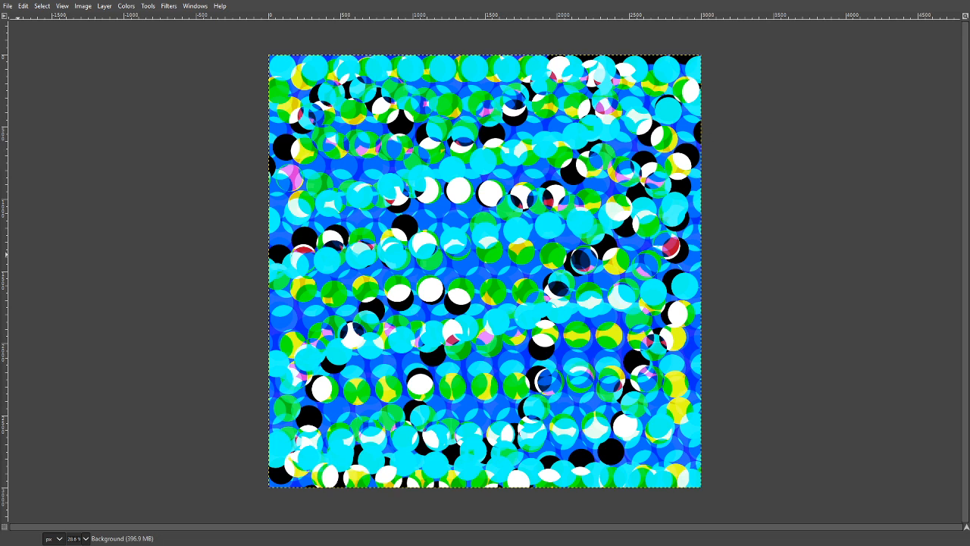
- Stamp two large concentric dark circles at the canvas centre, about 2300 px and 2200 px wide
left_click(317, 265)
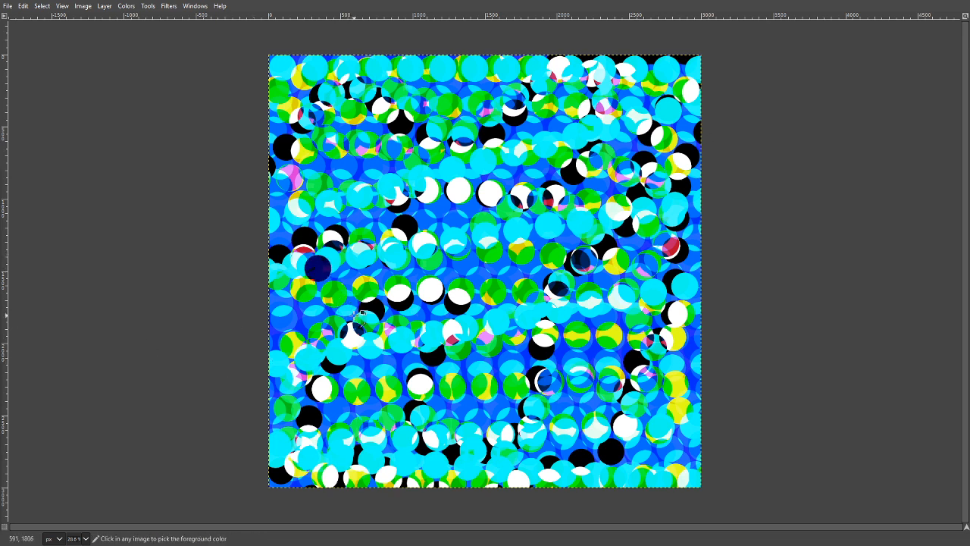
key("ctrl+z")
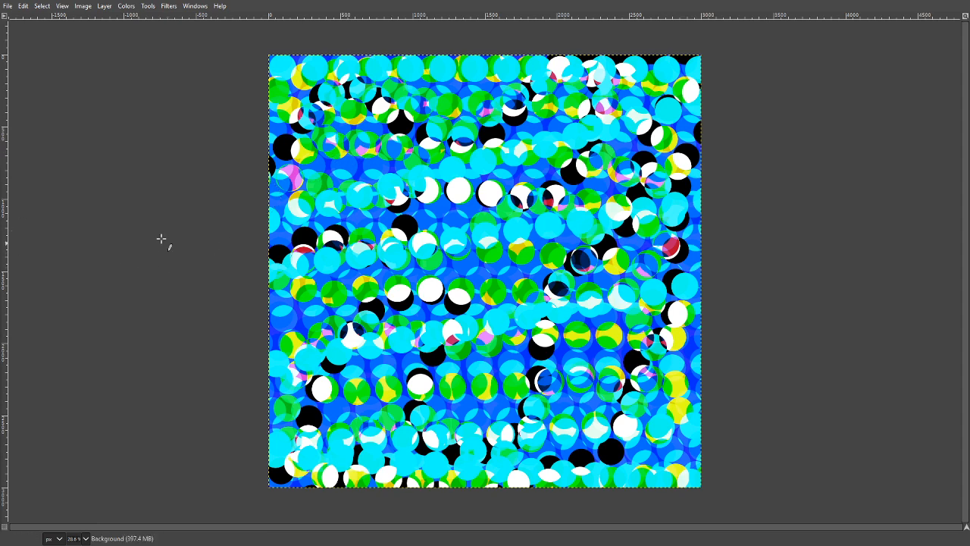
left_click(477, 261)
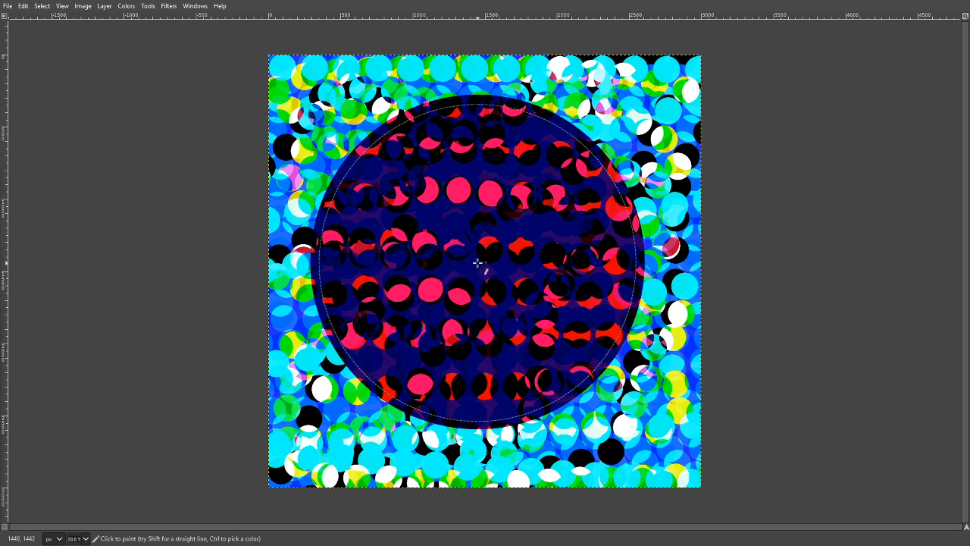
left_click(477, 262)
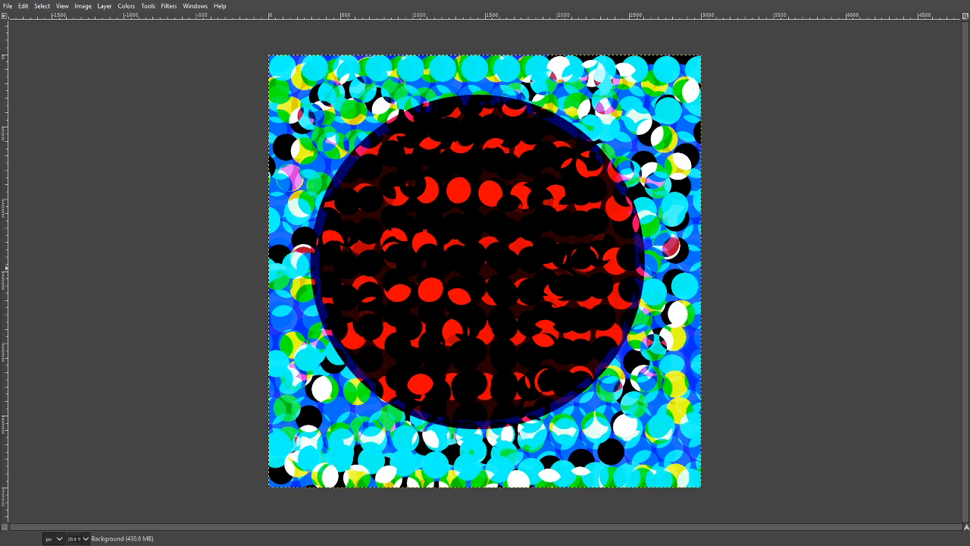
- Try different colours for a smaller circle inside the dark circles, undoing each attempt
left_click(477, 262)
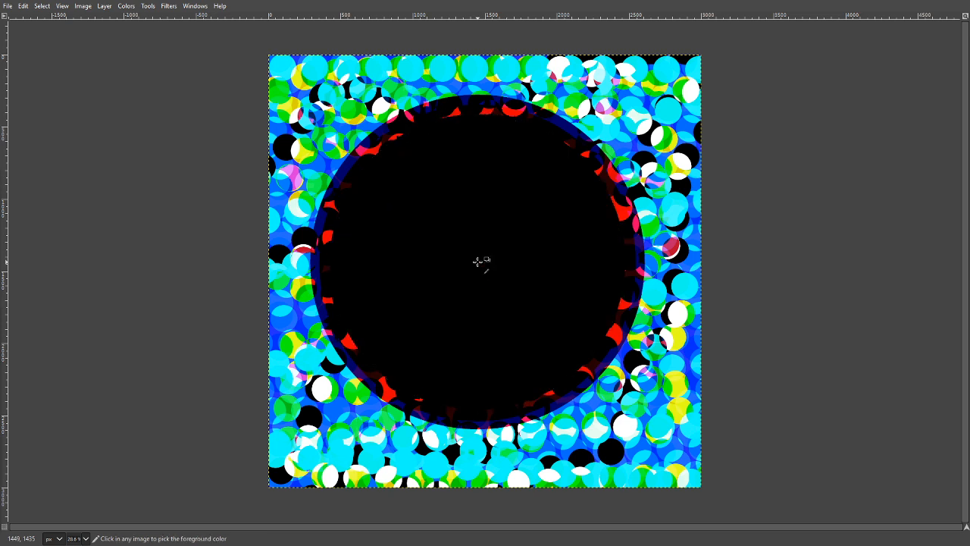
key("ctrl+z")
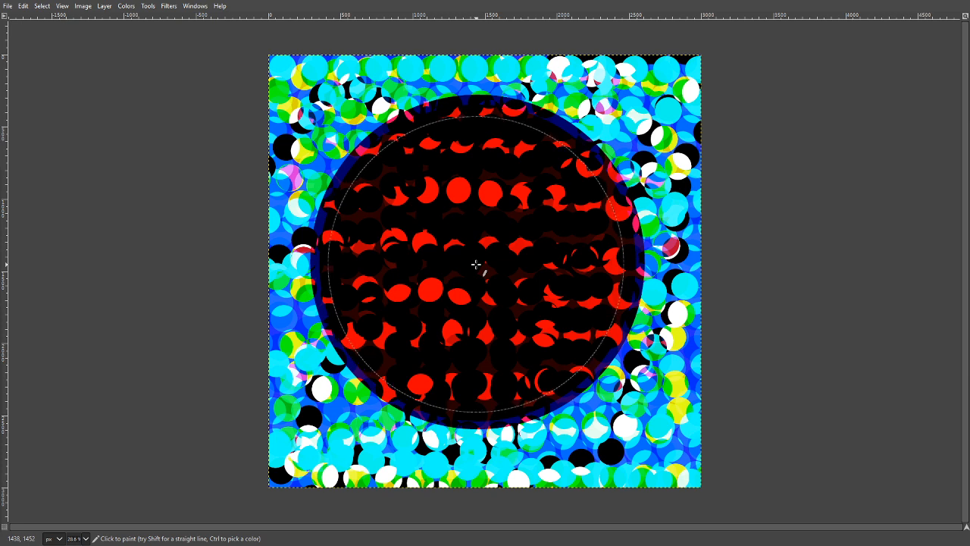
key("ctrl")
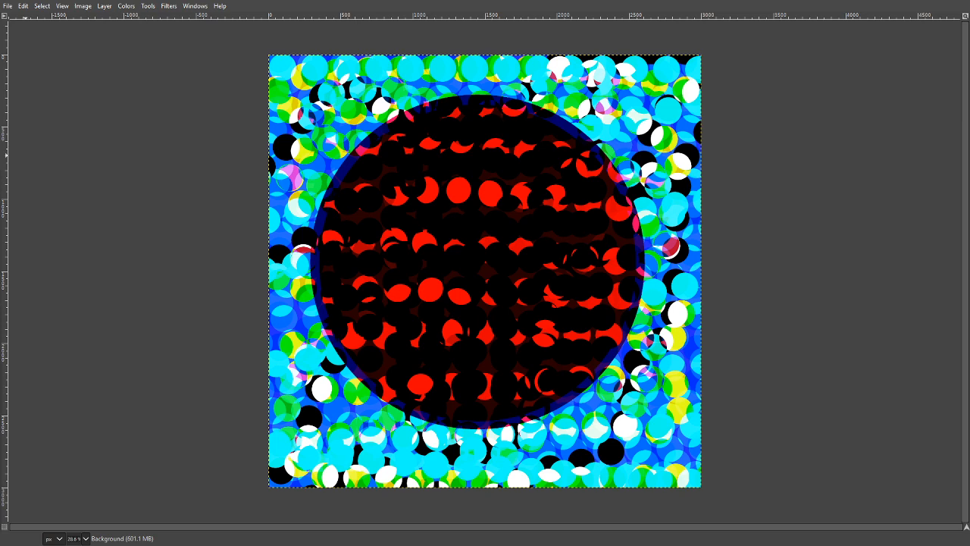
left_click(466, 268)
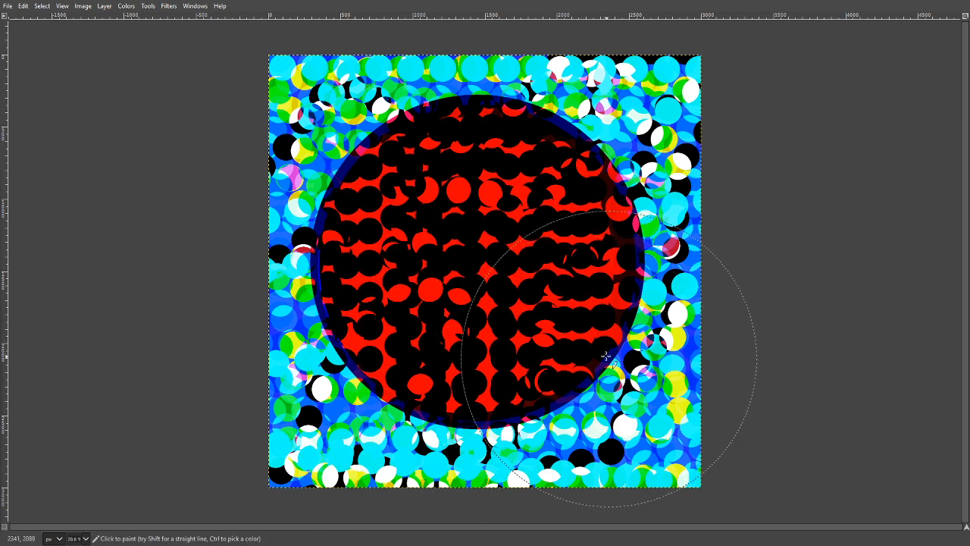
key("ctrl+z")
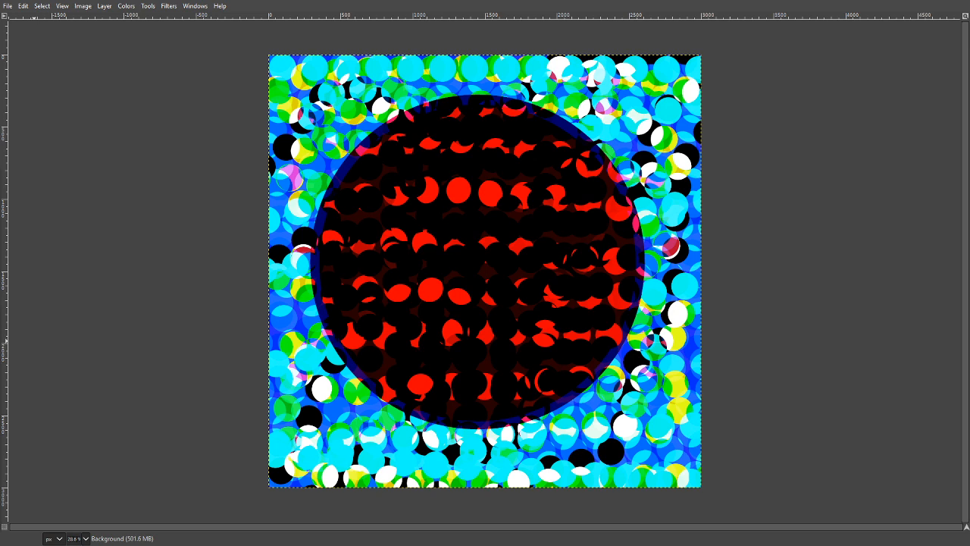
left_click(459, 303)
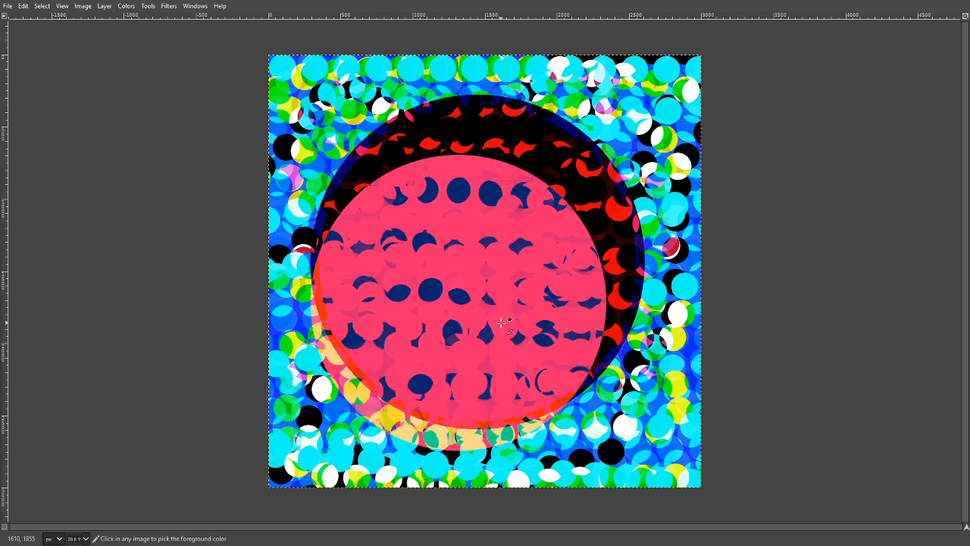
key("ctrl+z")
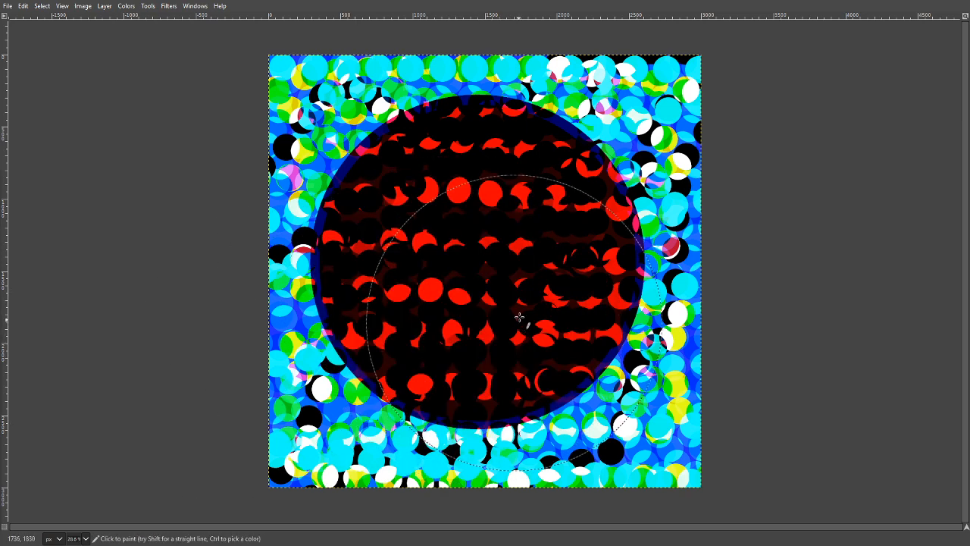
- Stamp a pink circle about 2050 px wide inside the dark ones and, with a red foreground colour, a purple circle about 1830 px wide
left_click(477, 262)
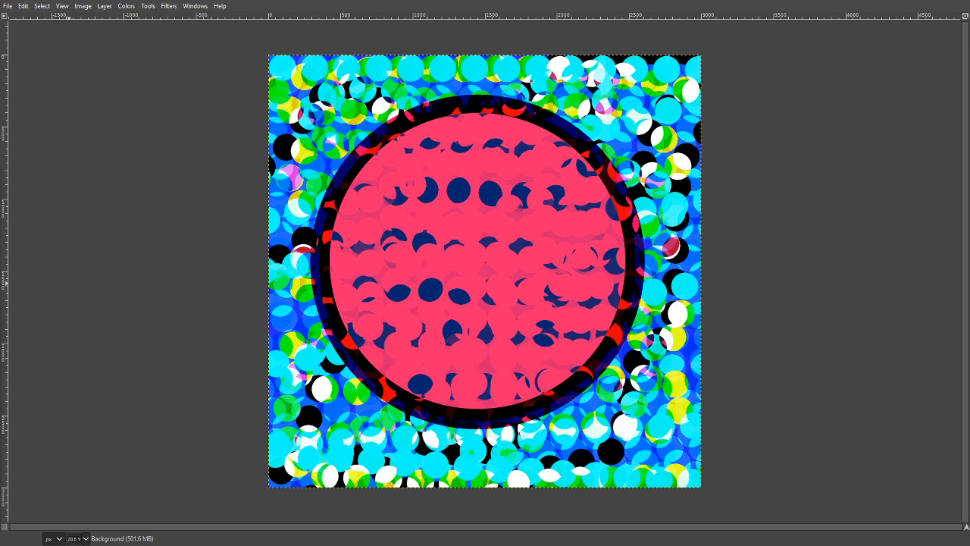
left_click_drag(0, 55, 58, 39)
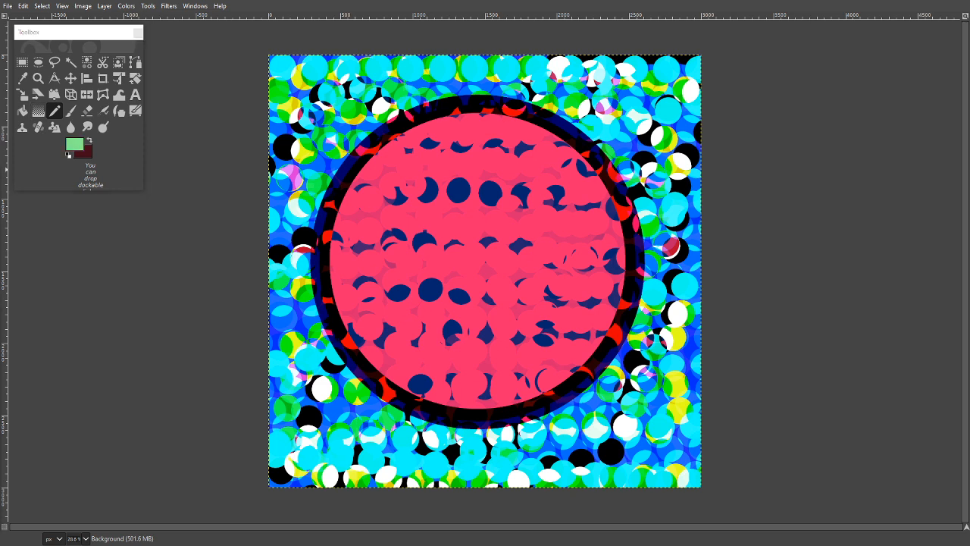
left_click(88, 141)
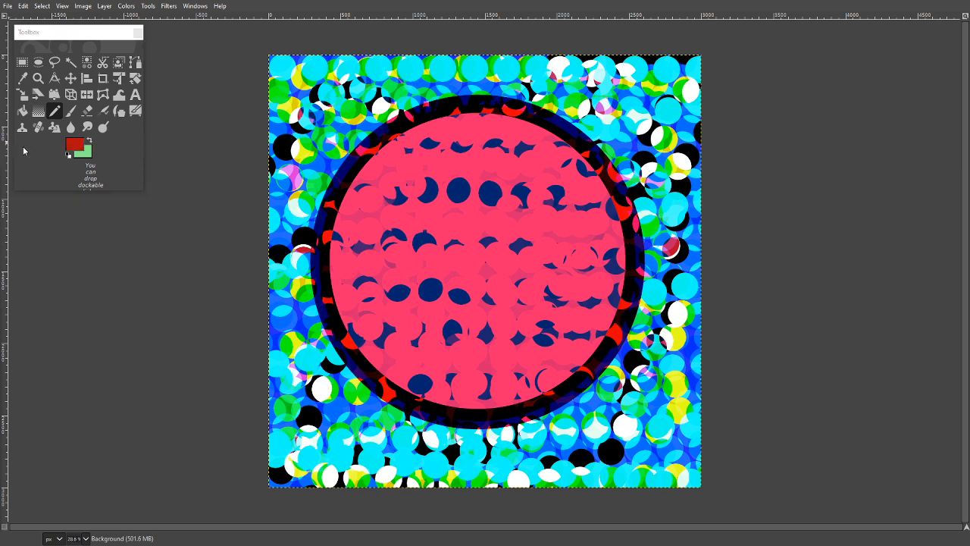
left_click(478, 261)
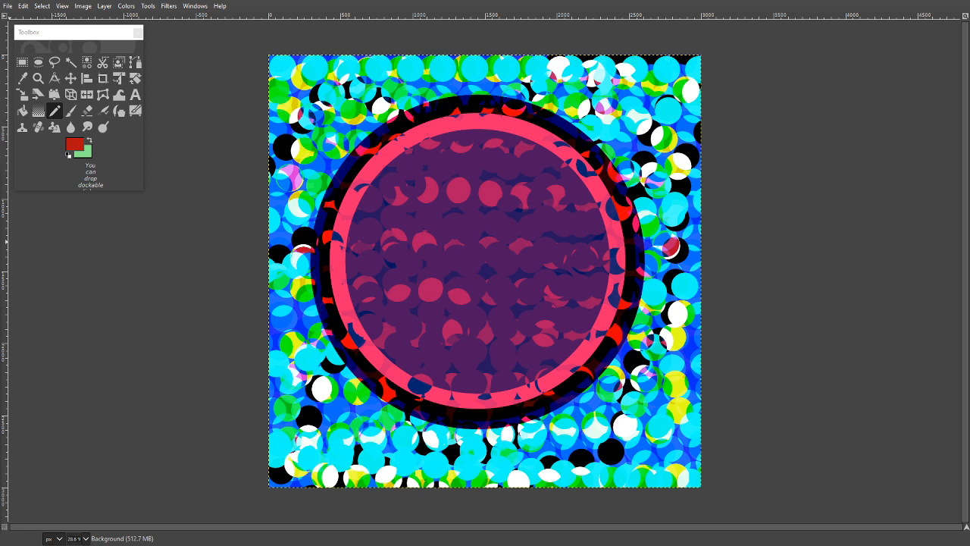
- Stamp a mint green circle about 1640 px wide inside the purple one and, with red as foreground, a light green circle about 1480 px wide
left_click(89, 142)
left_click(89, 142)
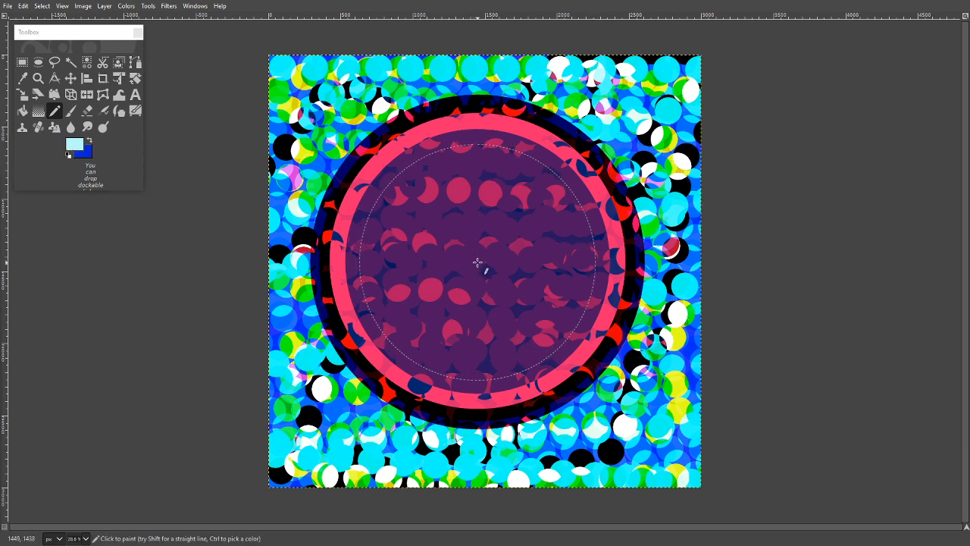
key("ctrl+comma")
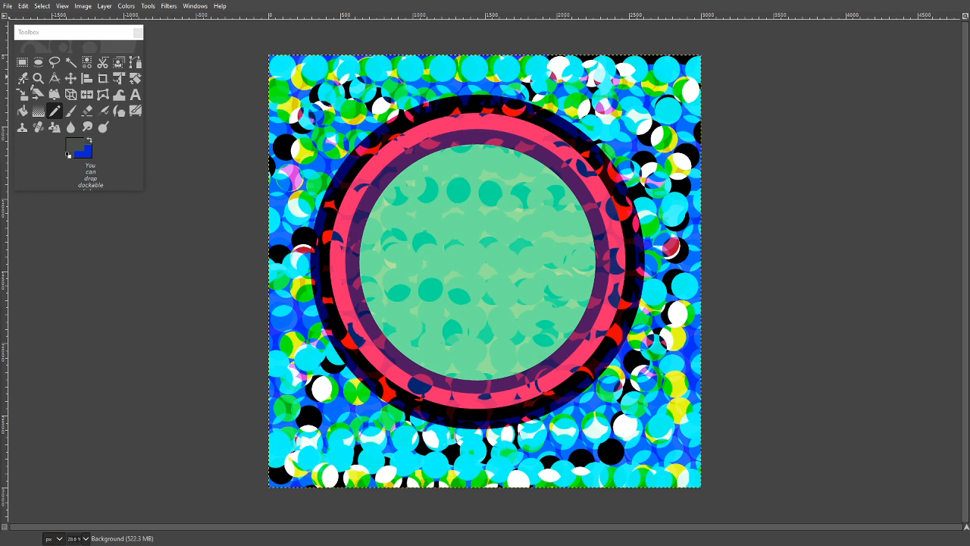
left_click(89, 142)
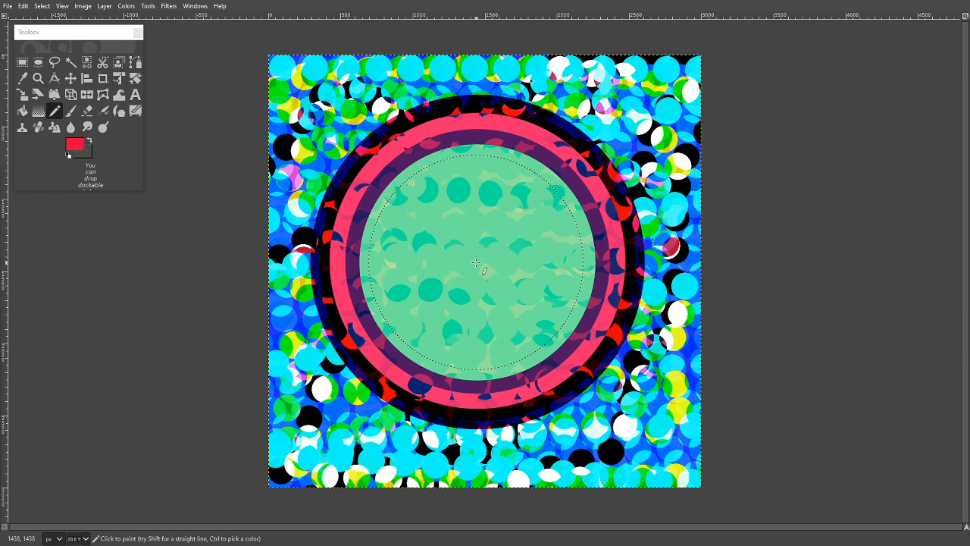
left_click(477, 262)
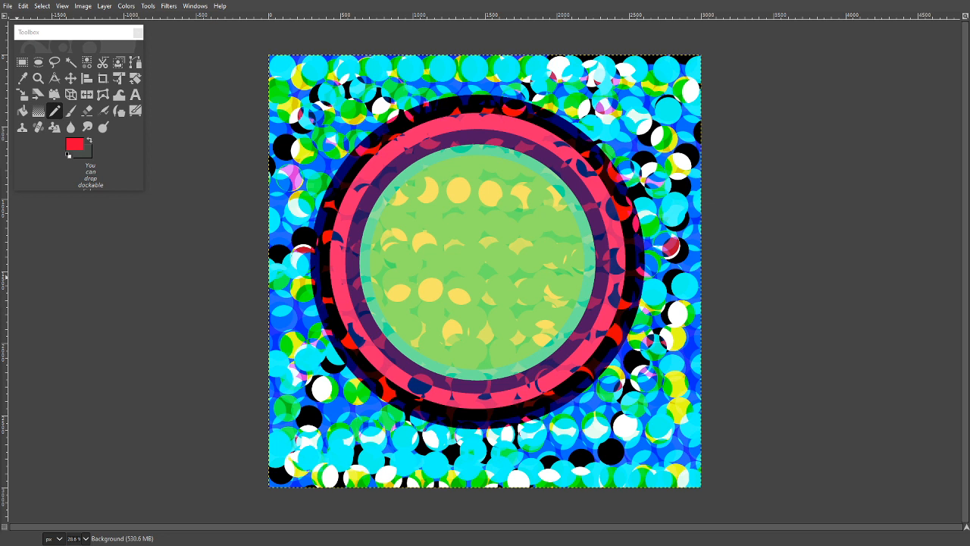
- Stamp a dark red circle about 1230 px wide at the centre of the light green circle, undoing the unwanted placements
left_click(481, 264)
key("ctrl+z")
left_click(473, 261)
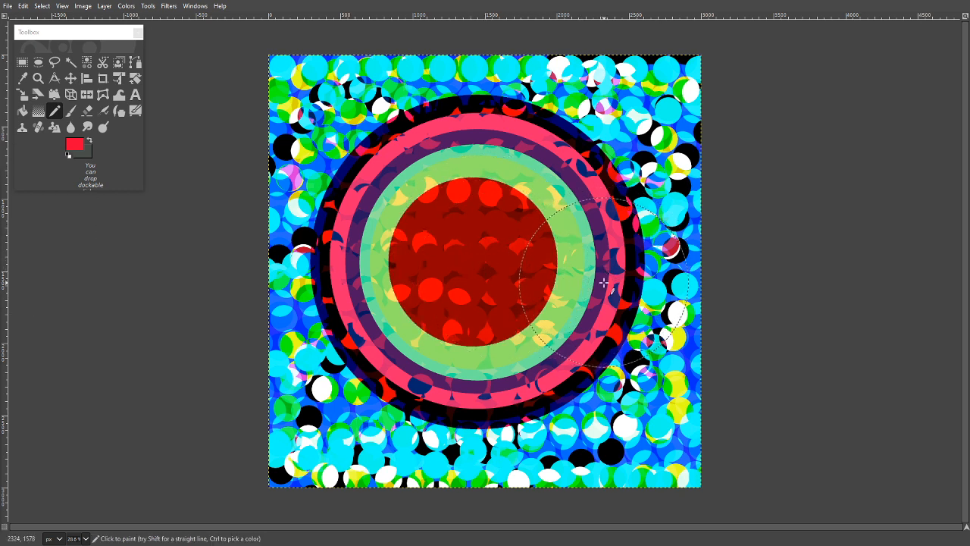
key("ctrl+z")
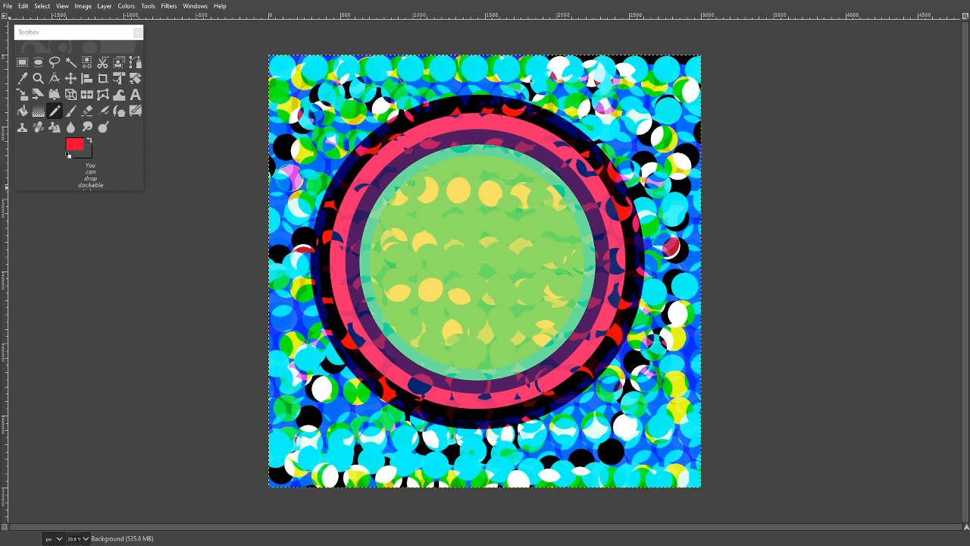
left_click(476, 263)
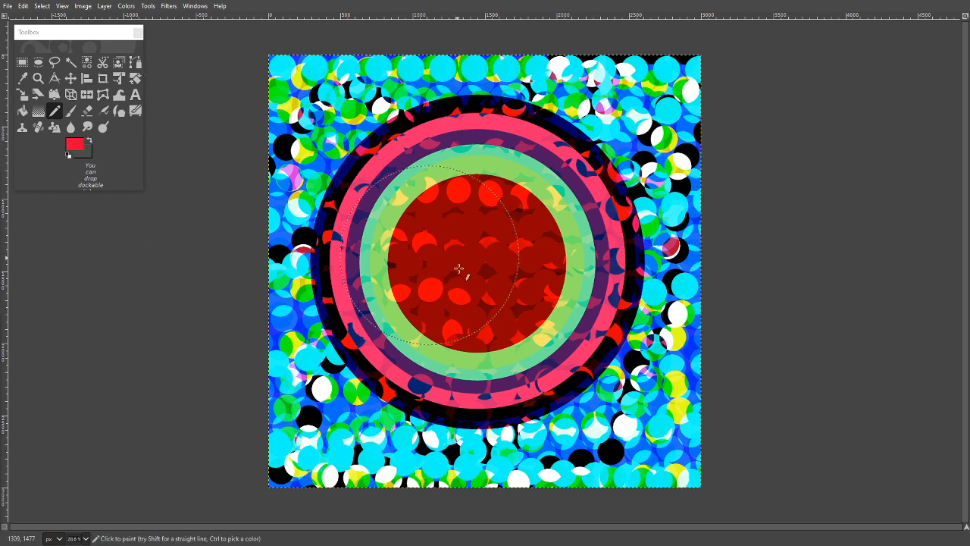
key("ctrl+z")
key("ctrl+z")
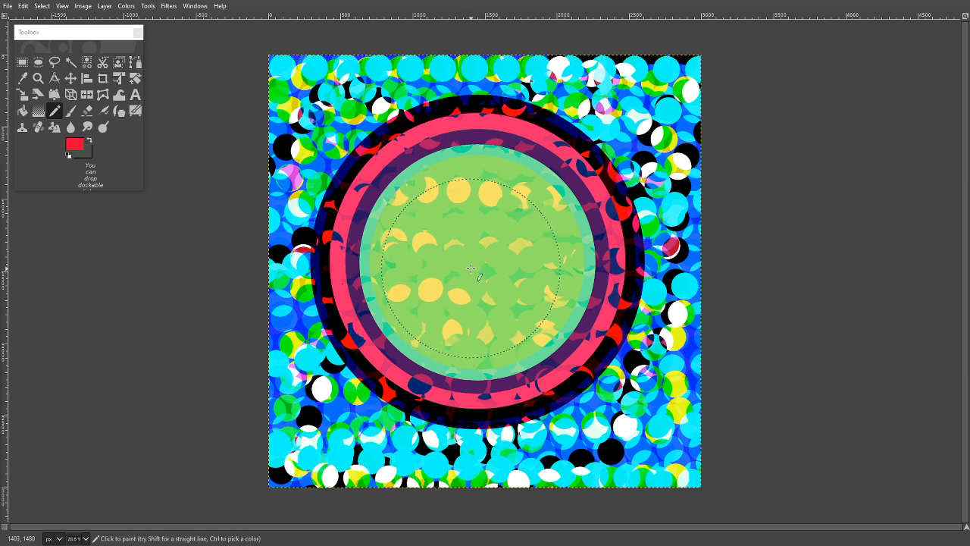
key("ctrl+y")
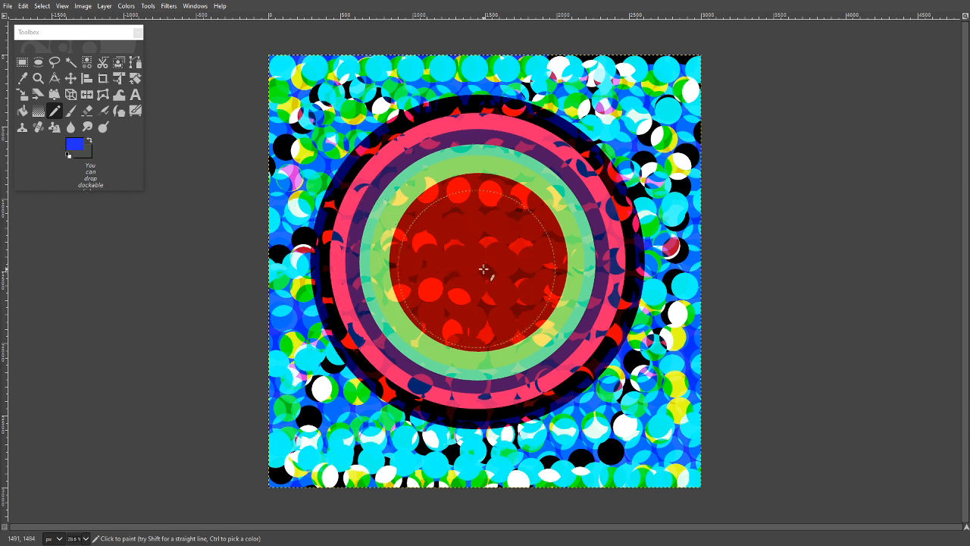
- Try a smaller circle inside the dark red one with a blue foreground colour, undo it and change the foreground to white
key("Delete")
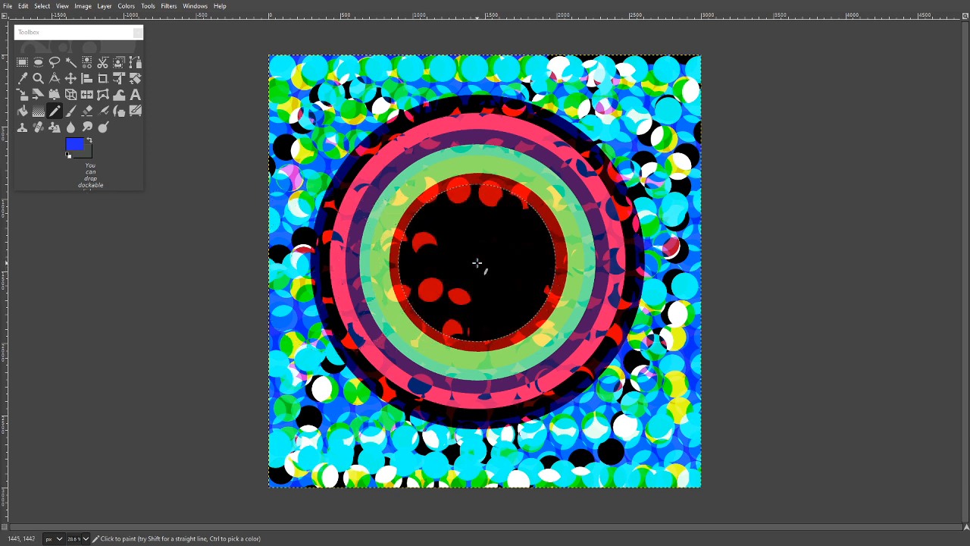
key("ctrl+z")
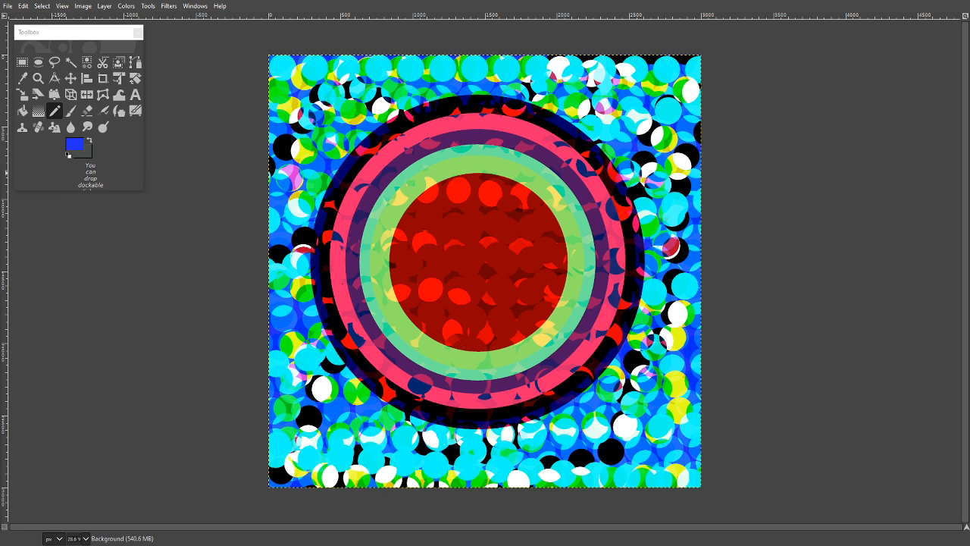
left_click(0, 136)
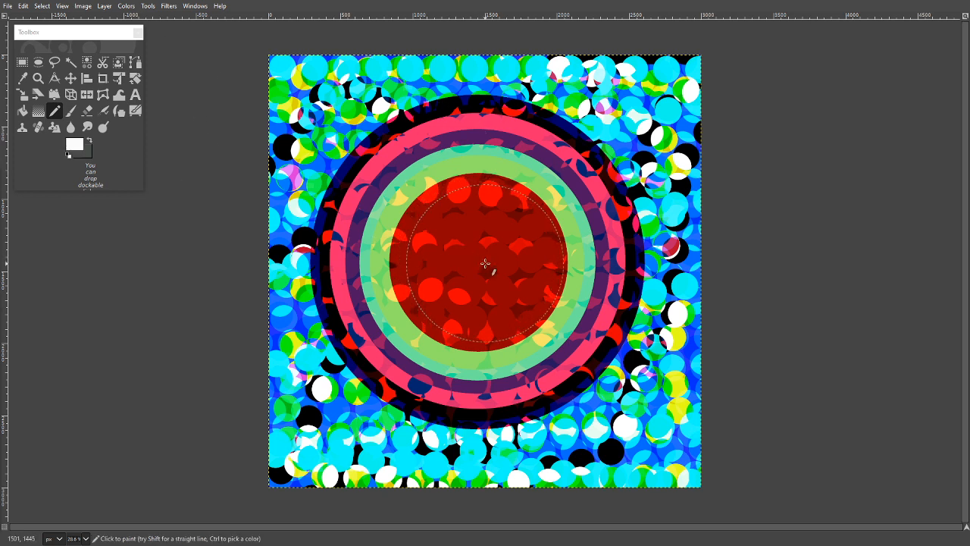
key("shift+ctrl+a")
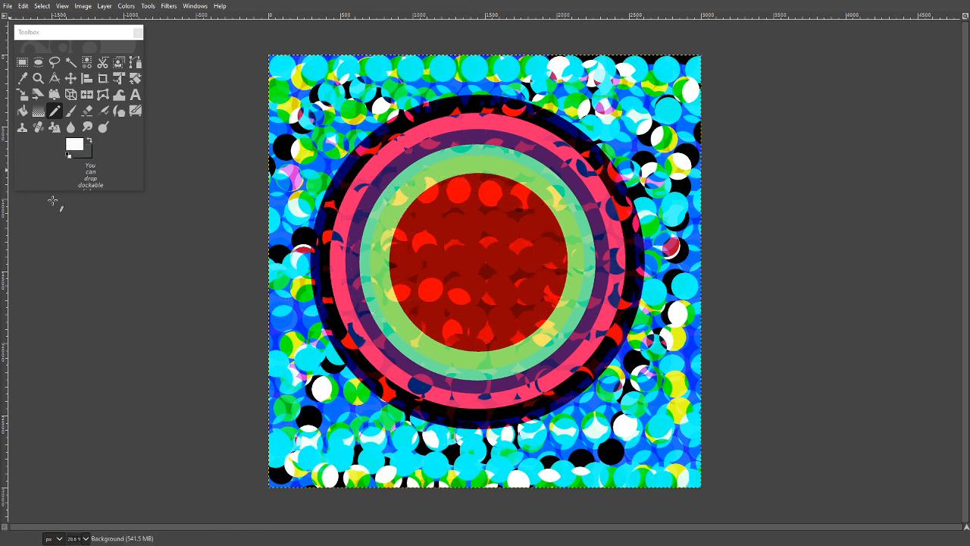
- Switch the foreground colour to dark grey and stamp a black circle about 1080 px wide inside the dark red one
left_click(89, 141)
left_click(89, 142)
left_click(473, 265)
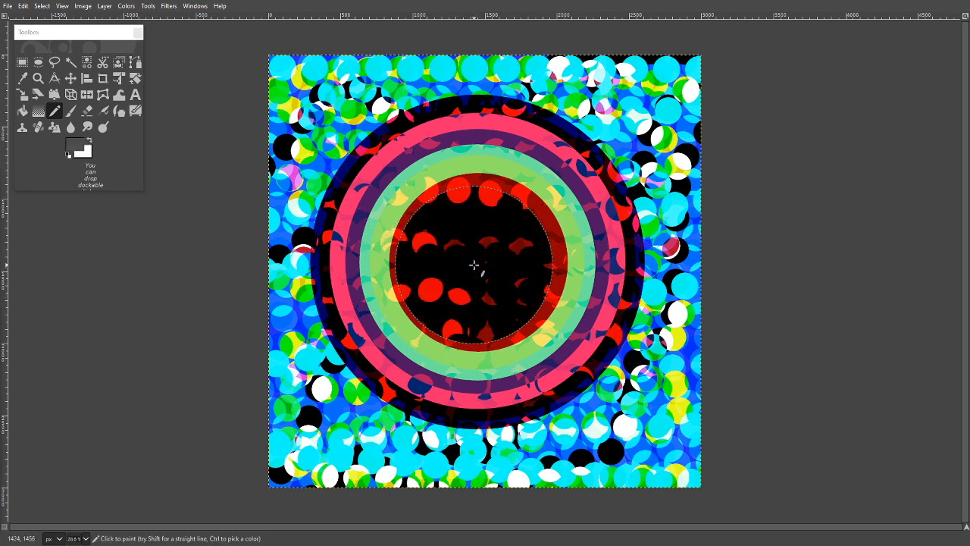
- Undo the black circle, then try two orange circles of the same size over the dark red circle and undo both
key("ctrl+z")
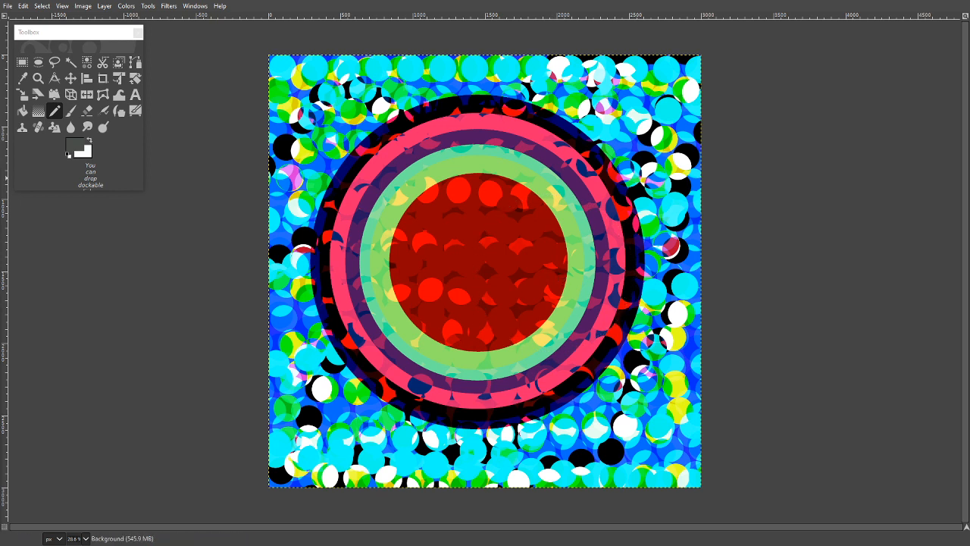
left_click(459, 253)
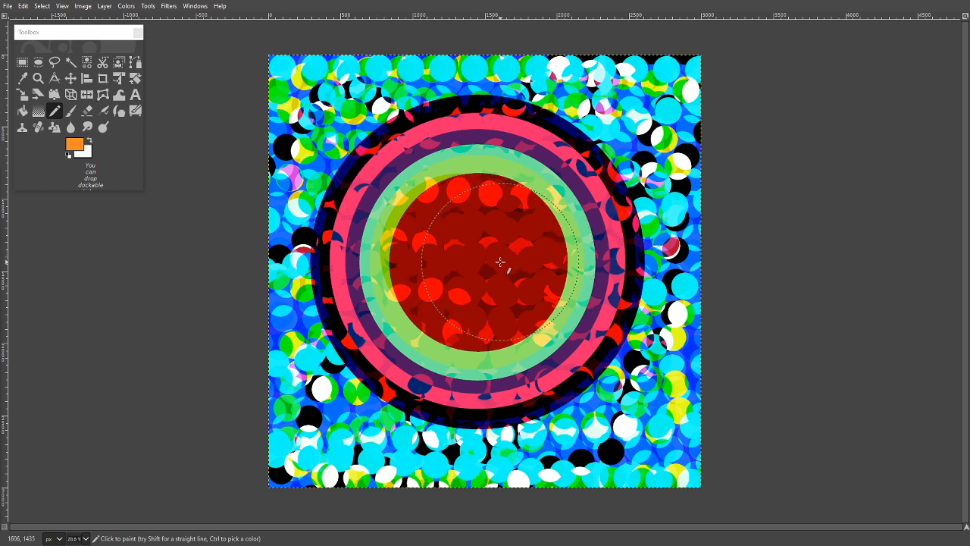
left_click(500, 263)
key("ctrl+z")
key("ctrl+z")
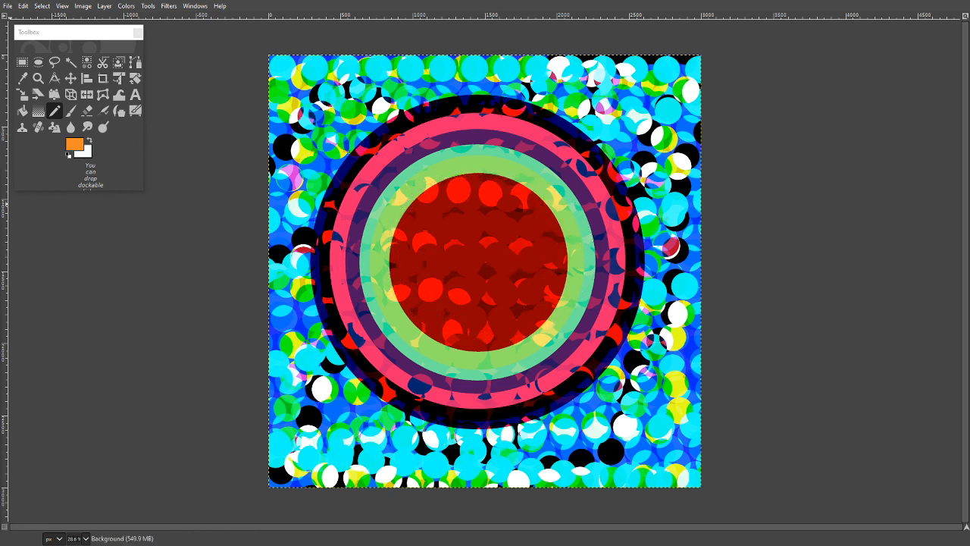
- With a dark grey foreground, stamp a translucent brown circle about 1080 px wide centred inside the dark red circle, undoing the misplaced attempts
key("d")
left_click(494, 261)
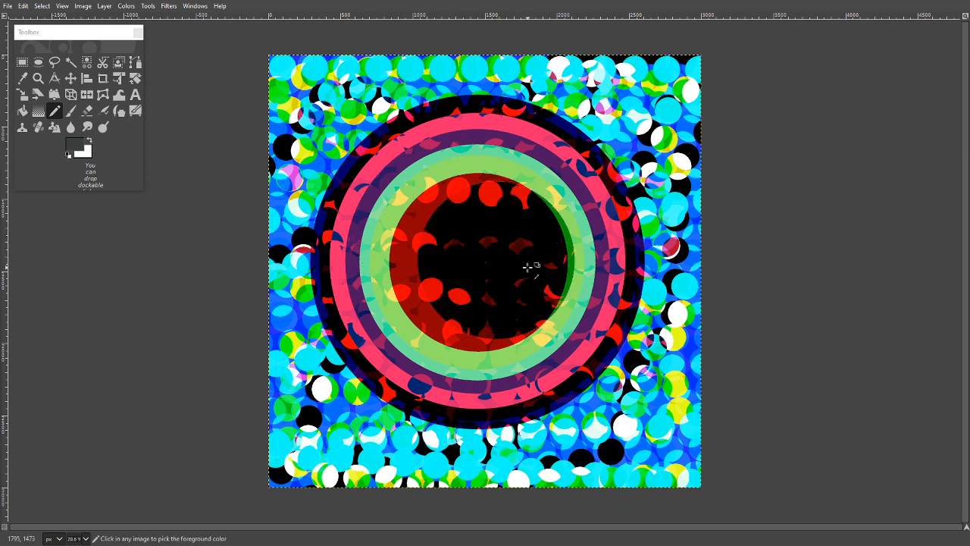
key("ctrl+z")
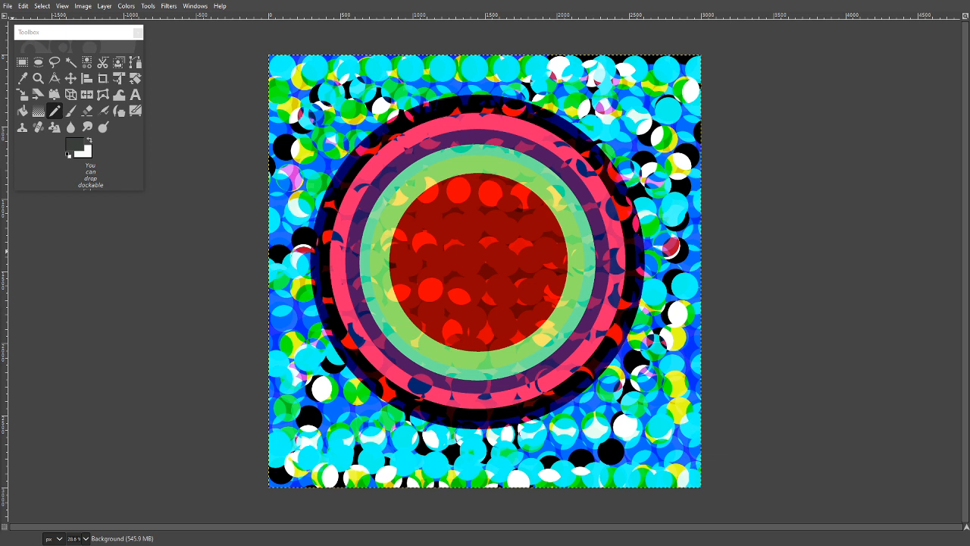
left_click(486, 269)
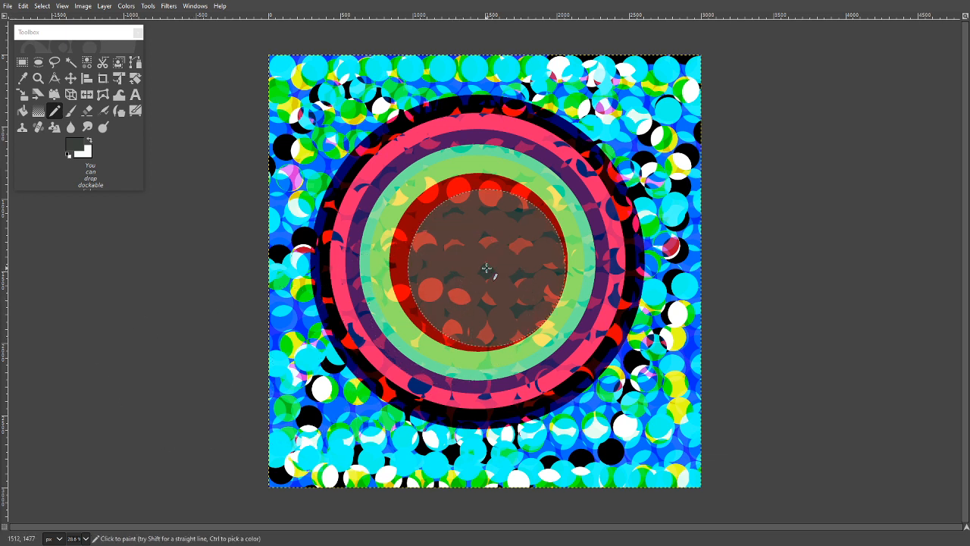
key("ctrl+z")
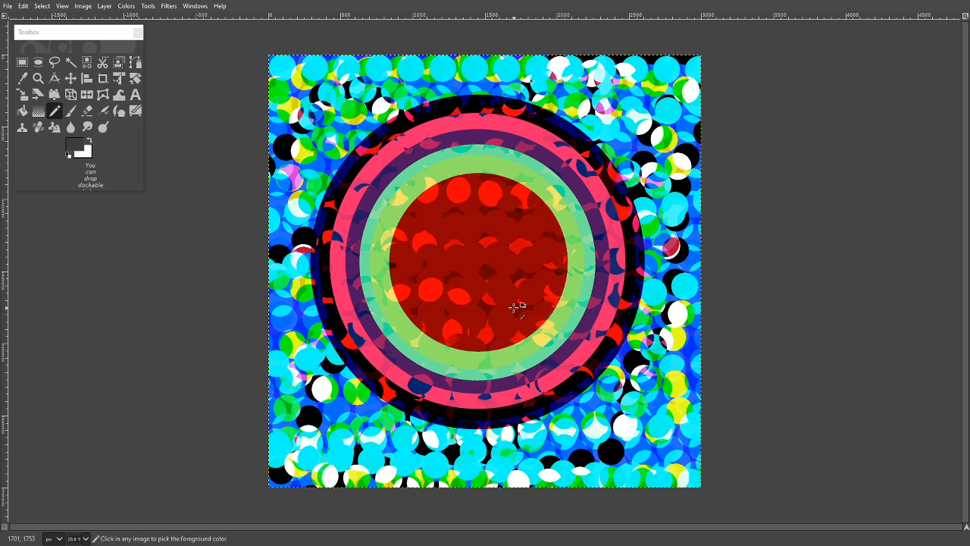
left_click(479, 264)
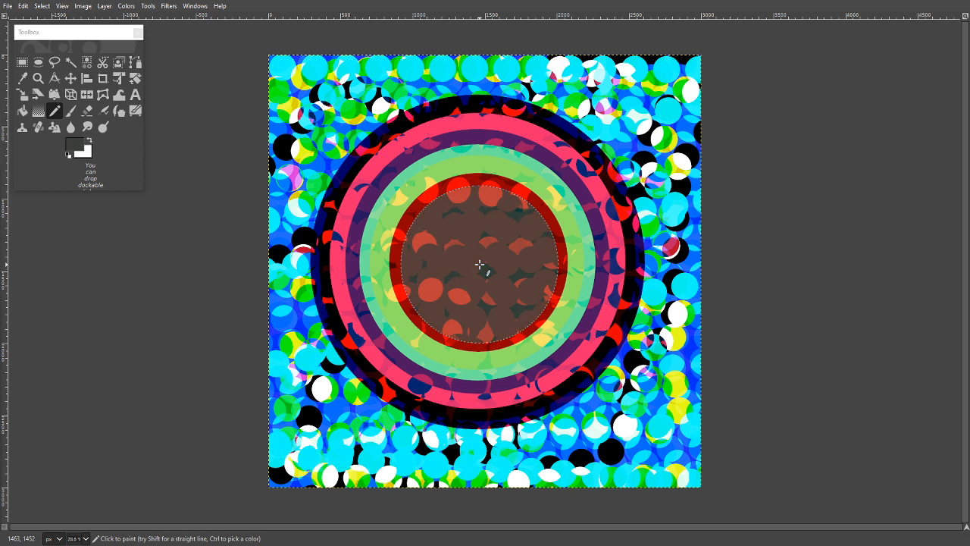
key("ctrl+z")
left_click(480, 264)
left_click(228, 485)
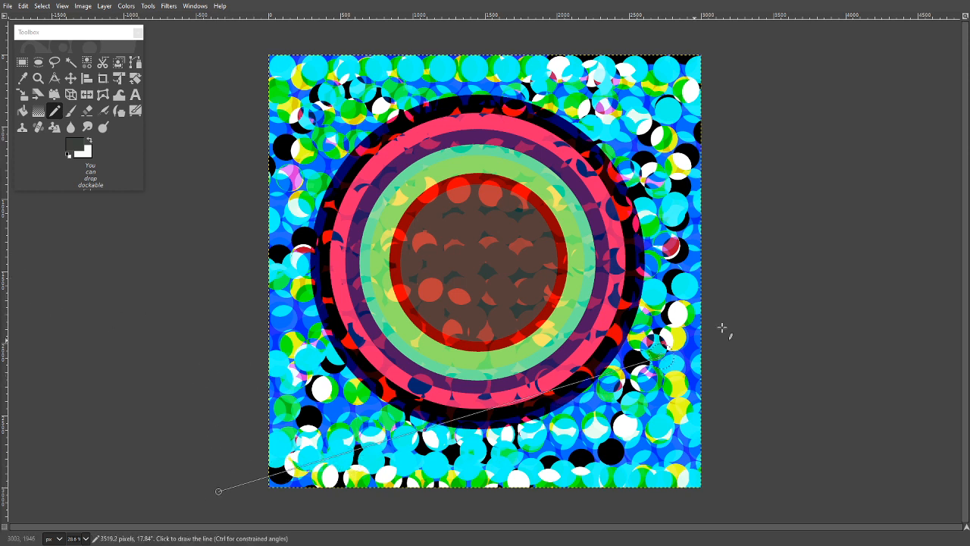
left_click(780, 232, "shift")
key("ctrl+z")
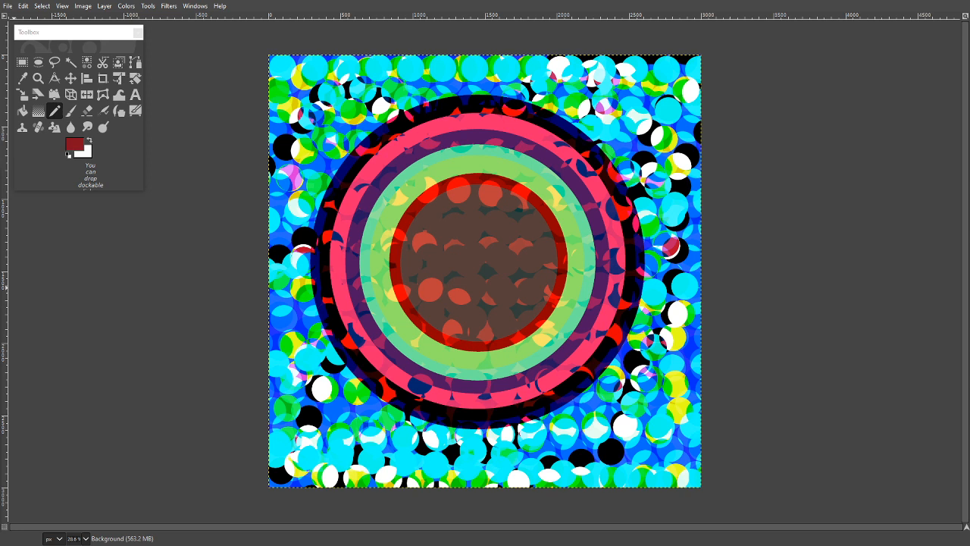
- With teal green as foreground and dark red as background, zigzag straight lines of scattered dots about 170 px wide across the whole canvas
left_click(90, 141)
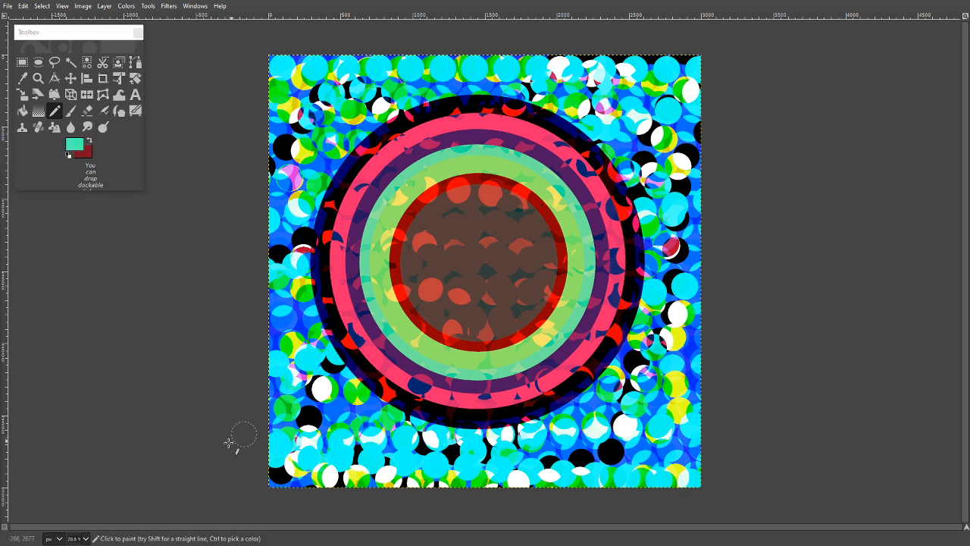
left_click(770, 311, "shift")
left_click(769, 214)
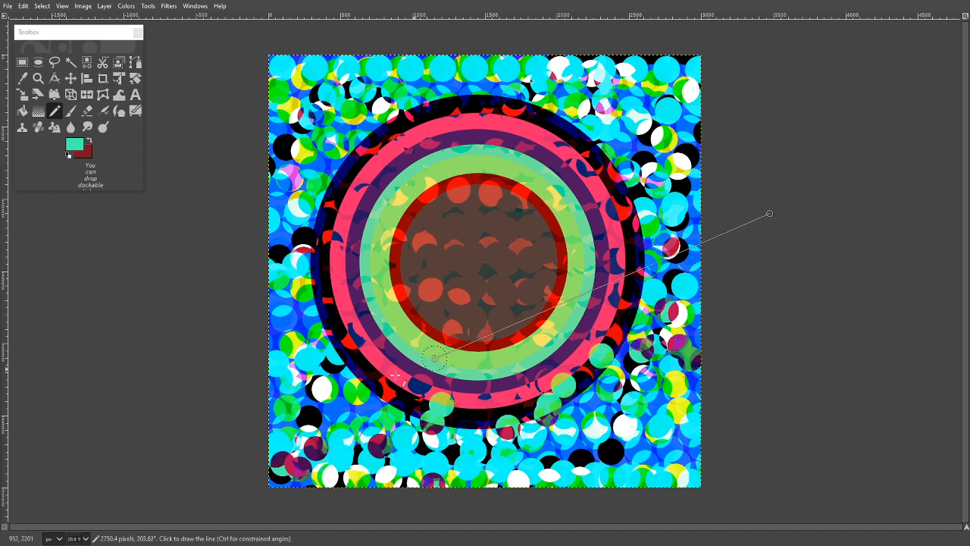
left_click(227, 424, "shift")
left_click(211, 381)
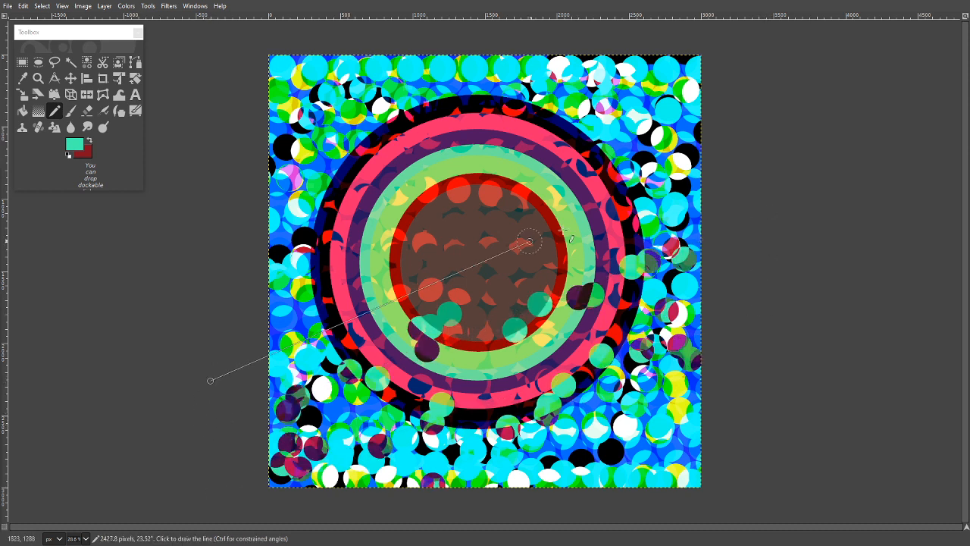
left_click(727, 156, "shift")
left_click(738, 85)
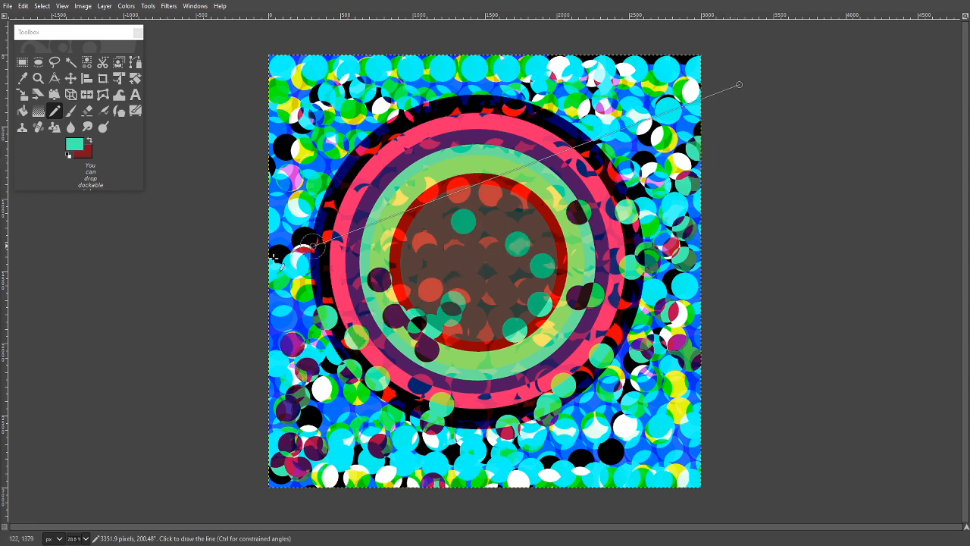
left_click(193, 301, "shift")
left_click(177, 231)
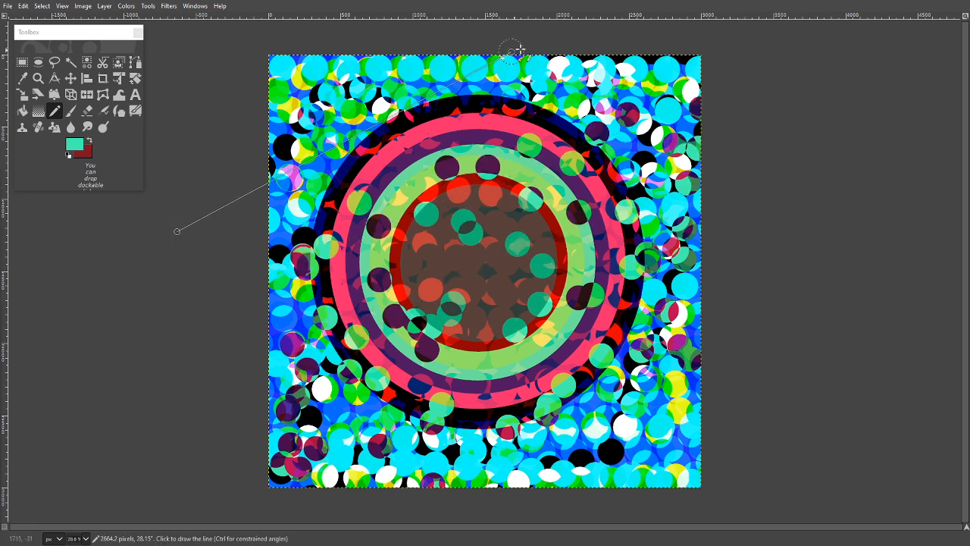
left_click(554, 35, "shift")
left_click(247, 47)
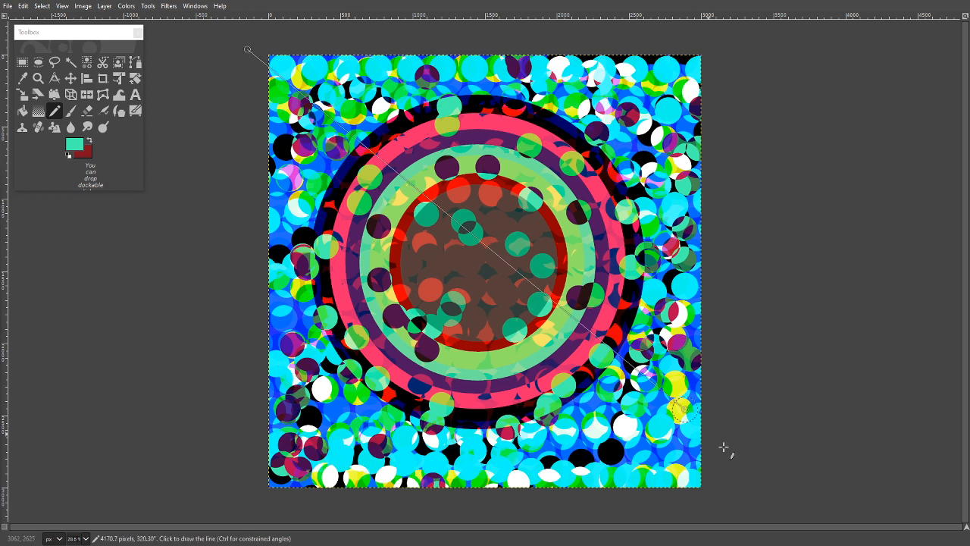
left_click(755, 479, "shift")
left_click(655, 502)
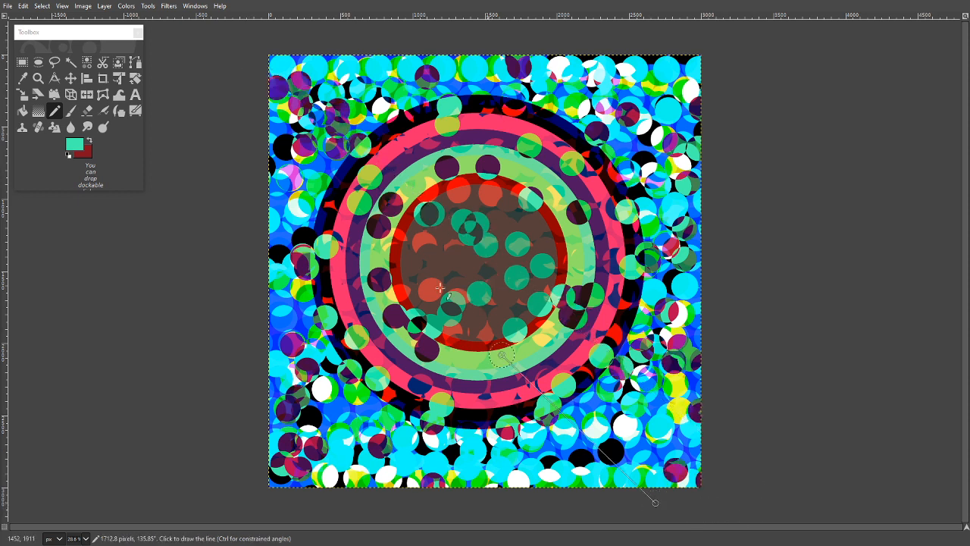
left_click(246, 123, "shift")
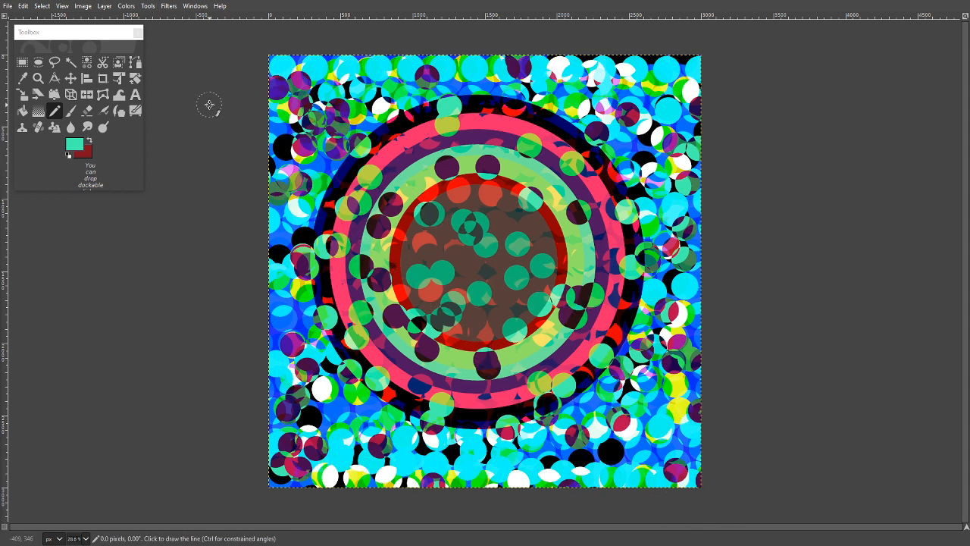
- Add more straight lines of scattered teal dots at varied angles across the concentric circles
left_click(827, 289)
left_click(363, 152, "shift")
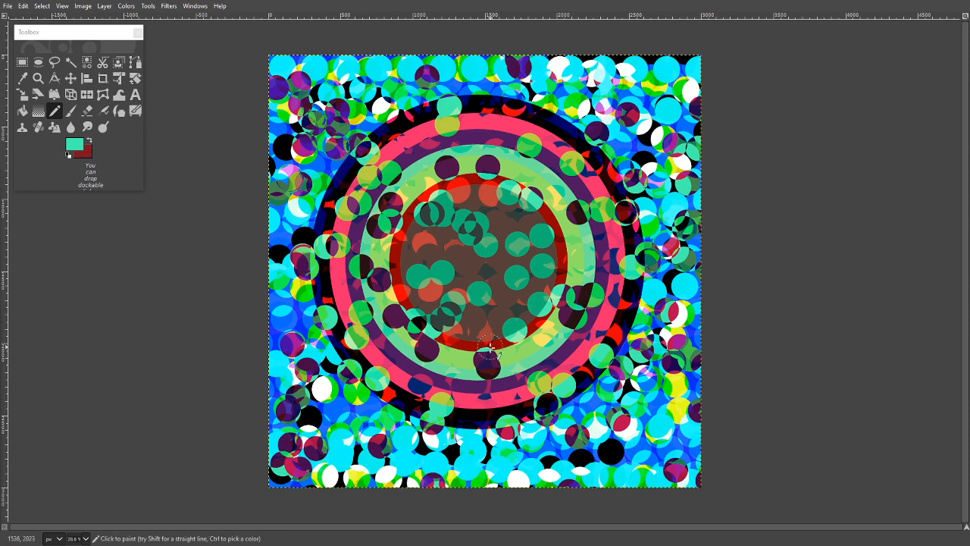
left_click(441, 448)
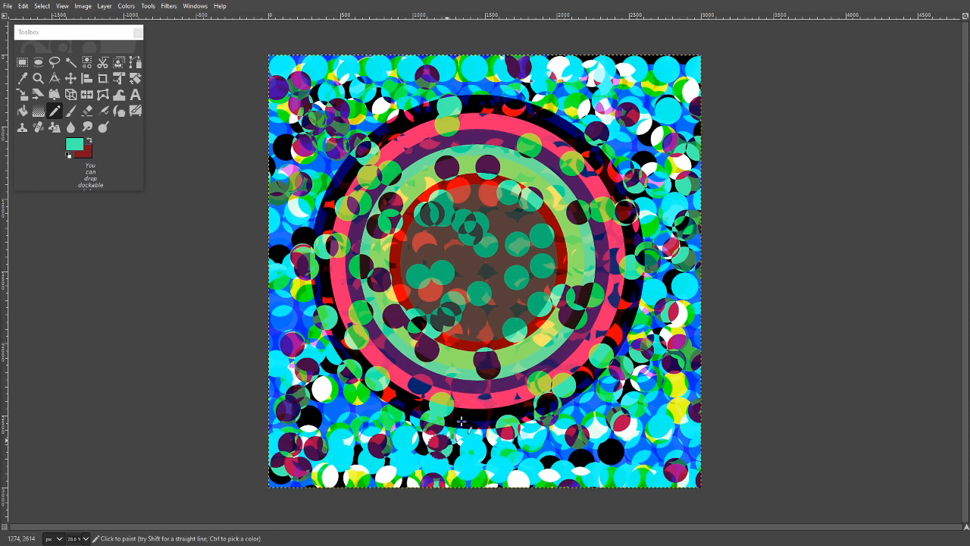
left_click(616, 138, "shift")
left_click(403, 109)
left_click(607, 399, "shift")
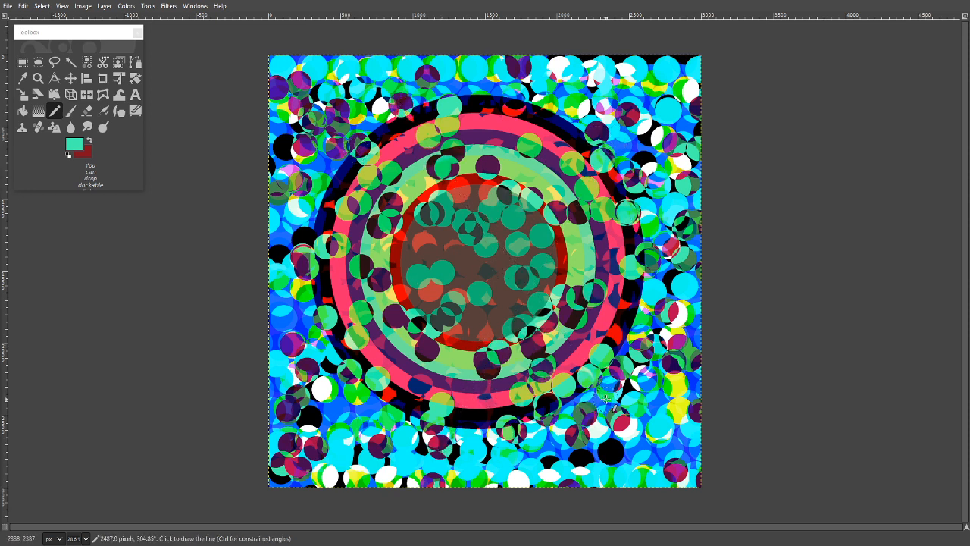
left_click(462, 453)
left_click(348, 173, "shift")
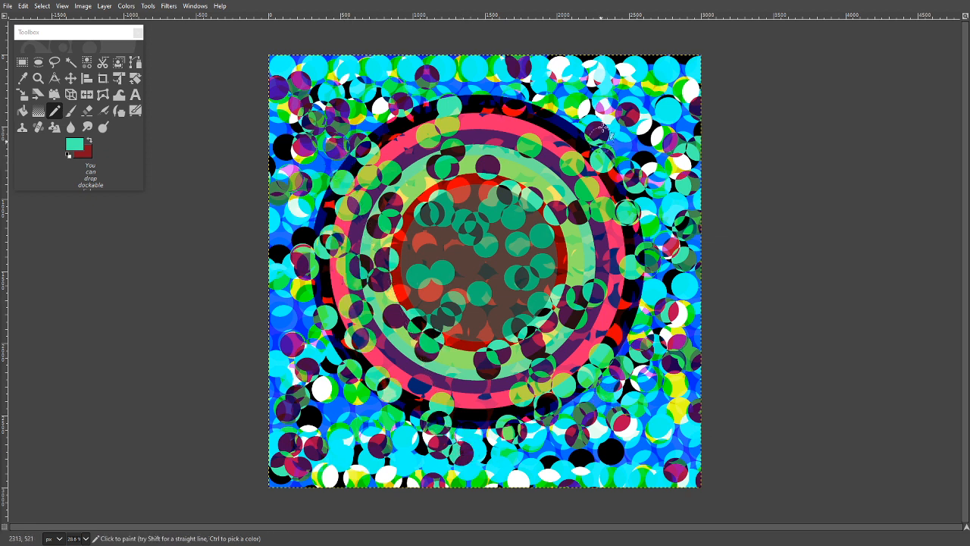
left_click(533, 172)
left_click(351, 409, "shift")
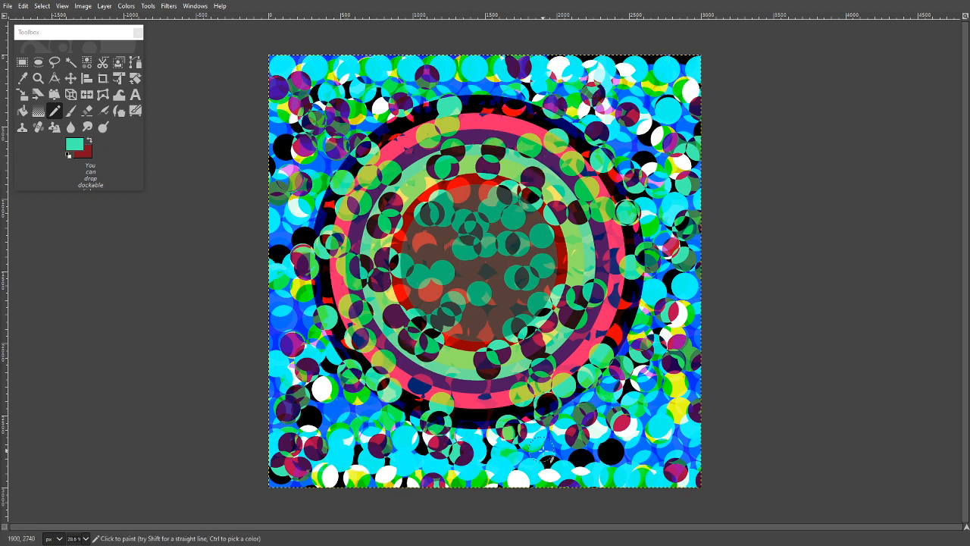
left_click(544, 451)
left_click(443, 284, "shift")
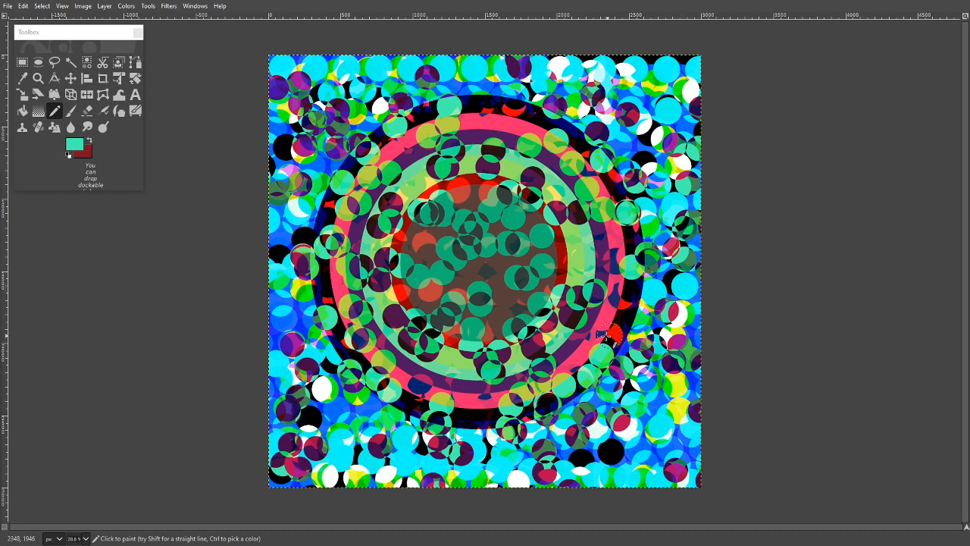
- Paint freehand curves of overlapping teal dots along the rings and around the outer black ring, plus a stroke from the centre to the right edge
left_click(572, 349)
mouse_move(572, 349)
left_mouse_down()
mouse_move(630, 264)
mouse_move(572, 157)
mouse_move(492, 112)
mouse_move(358, 140)
mouse_move(329, 243)
mouse_move(385, 356)
mouse_move(557, 383)
mouse_move(592, 200)
mouse_move(491, 119)
mouse_move(365, 170)
mouse_move(360, 377)
mouse_move(515, 409)
mouse_move(612, 261)
mouse_move(428, 140)
left_mouse_up()
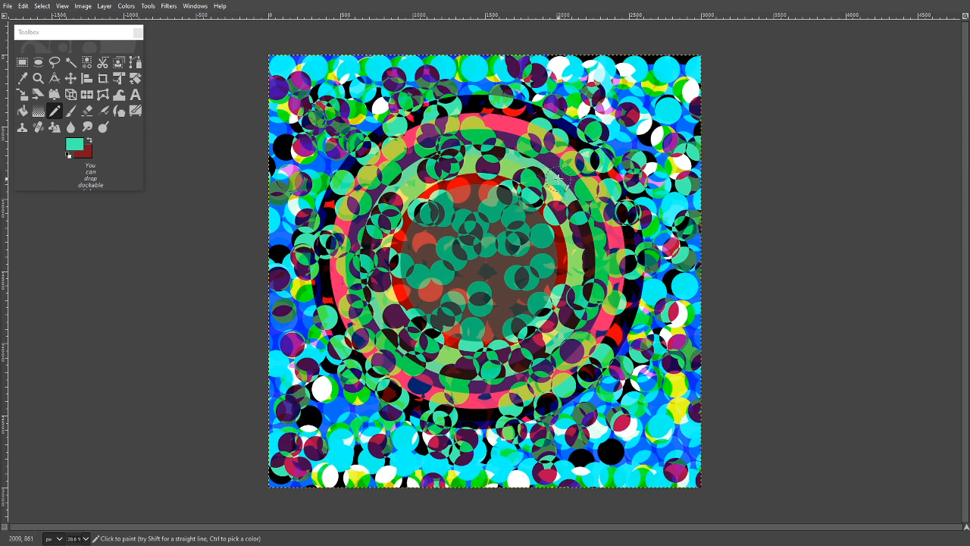
mouse_move(574, 194)
left_mouse_down()
mouse_move(595, 263)
mouse_move(583, 317)
mouse_move(523, 370)
mouse_move(468, 381)
mouse_move(369, 361)
mouse_move(310, 311)
mouse_move(293, 214)
left_mouse_up()
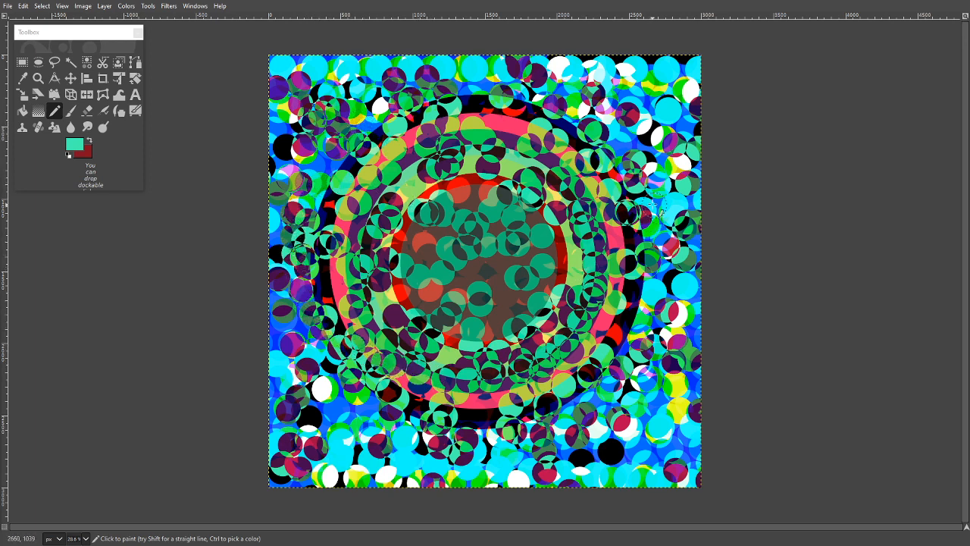
mouse_move(656, 195)
left_mouse_down()
mouse_move(642, 258)
mouse_move(652, 286)
mouse_move(641, 283)
mouse_move(616, 358)
mouse_move(560, 404)
mouse_move(501, 428)
mouse_move(429, 422)
mouse_move(353, 382)
mouse_move(310, 312)
mouse_move(305, 238)
left_mouse_up()
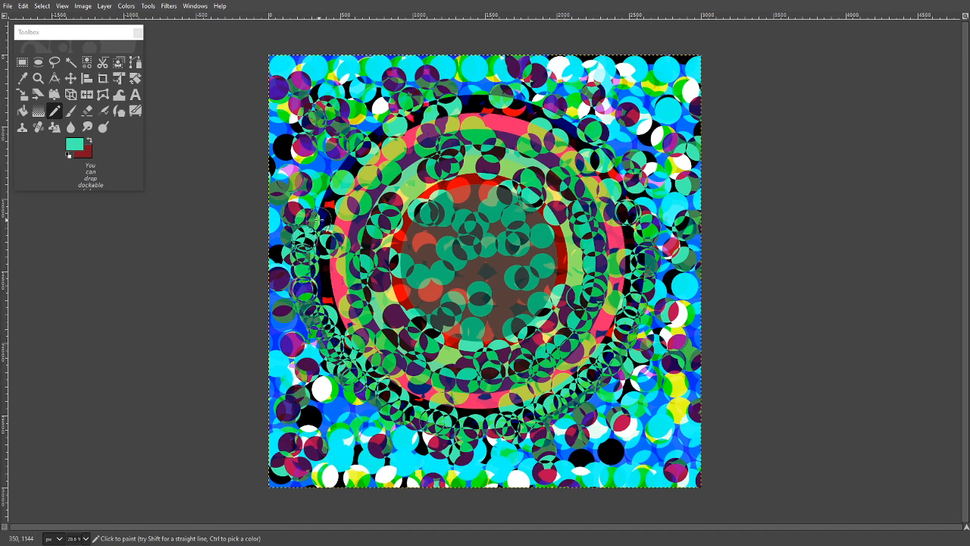
mouse_move(325, 192)
left_mouse_down()
mouse_move(378, 117)
mouse_move(369, 131)
mouse_move(411, 101)
mouse_move(377, 113)
mouse_move(450, 93)
mouse_move(513, 92)
mouse_move(613, 146)
mouse_move(628, 176)
mouse_move(599, 152)
mouse_move(617, 161)
mouse_move(644, 255)
left_mouse_up()
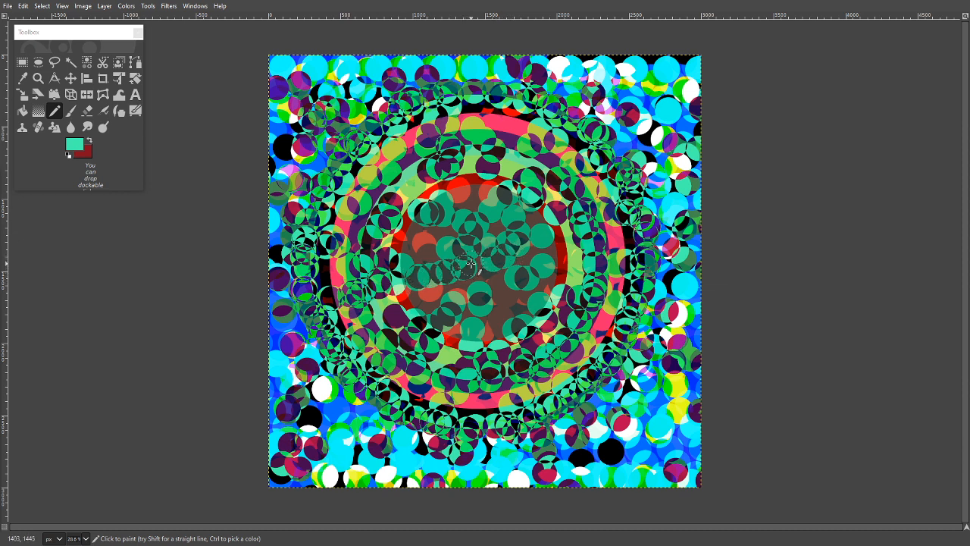
mouse_move(470, 263)
left_mouse_down()
mouse_move(595, 230)
mouse_move(695, 214)
left_mouse_up()
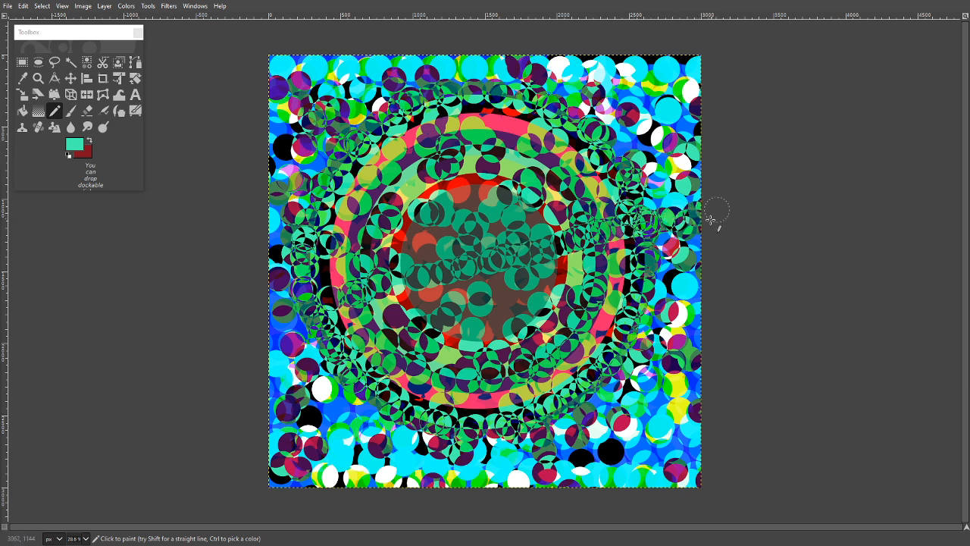
- Paint long freehand strokes of teal dots down the left side, over the lower right area and diagonally across the canvas from edge to edge
mouse_move(281, 55)
left_mouse_down()
mouse_move(300, 138)
mouse_move(300, 241)
mouse_move(288, 278)
mouse_move(301, 288)
mouse_move(294, 285)
mouse_move(297, 394)
mouse_move(336, 483)
left_mouse_up()
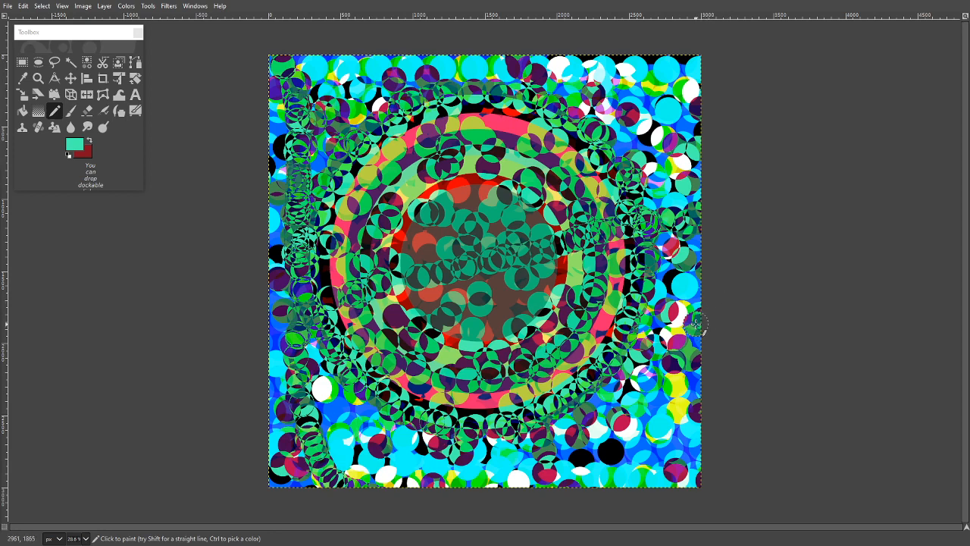
mouse_move(696, 324)
left_mouse_down()
mouse_move(625, 427)
mouse_move(552, 485)
mouse_move(524, 490)
left_mouse_up()
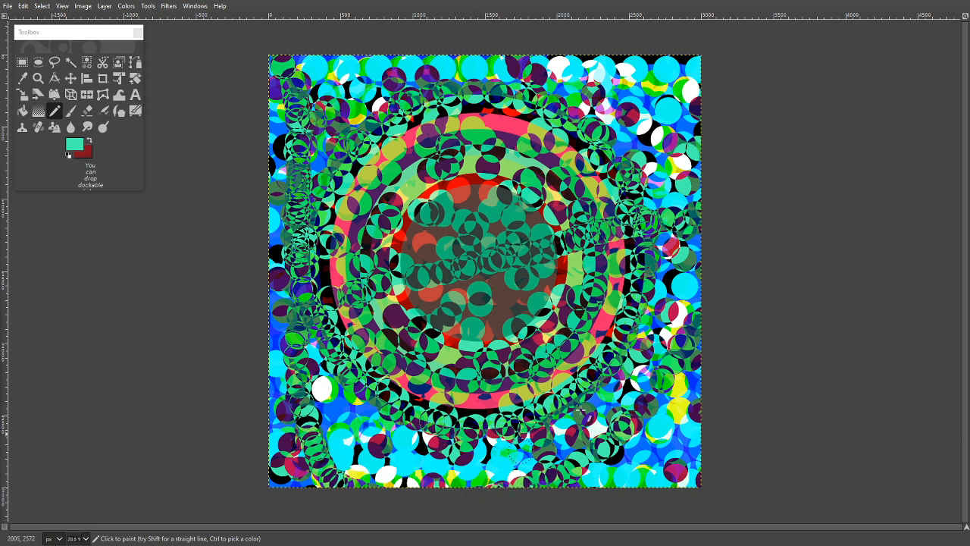
mouse_move(702, 274)
left_mouse_down()
mouse_move(483, 179)
mouse_move(263, 127)
left_mouse_up()
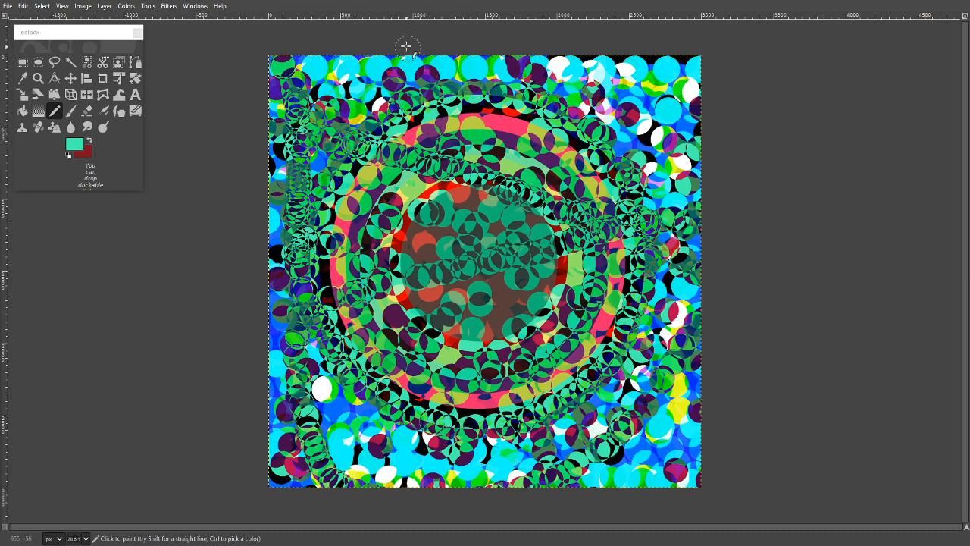
mouse_move(402, 57)
left_mouse_down()
mouse_move(446, 106)
mouse_move(697, 208)
left_mouse_up()
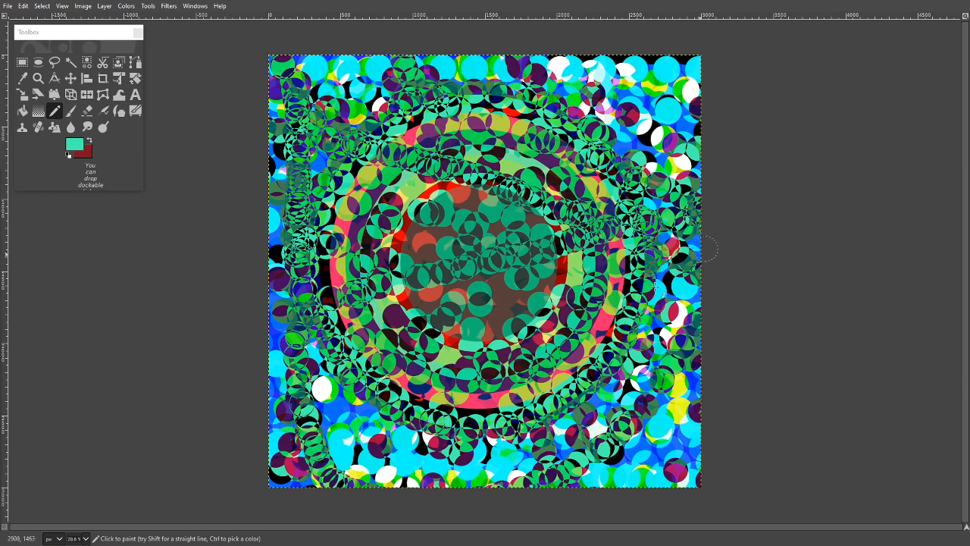
mouse_move(258, 440)
left_mouse_down()
mouse_move(358, 434)
mouse_move(432, 383)
mouse_move(463, 382)
mouse_move(467, 366)
mouse_move(671, 351)
left_mouse_up()
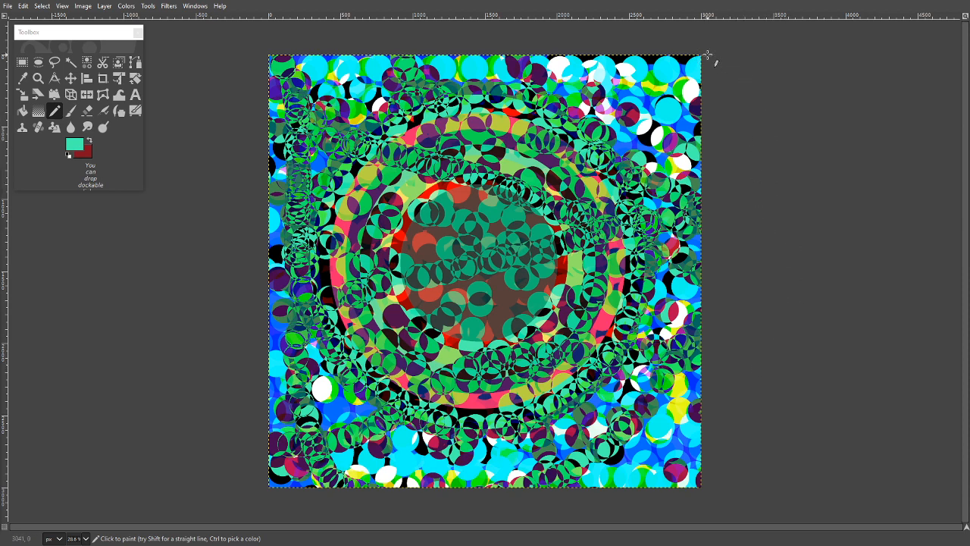
mouse_move(674, 57)
left_mouse_down()
mouse_move(563, 78)
mouse_move(492, 112)
mouse_move(430, 160)
mouse_move(387, 204)
mouse_move(309, 364)
mouse_move(265, 408)
left_mouse_up()
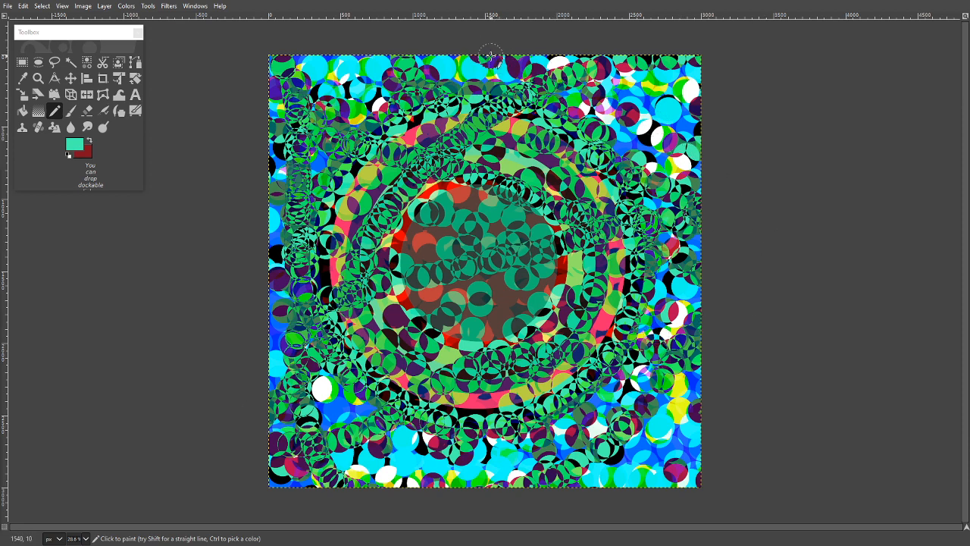
- Paint four more long strokes of overlapping teal dots across the canvas, crossing the right side, the central disc and the upper area
mouse_move(491, 54)
left_mouse_down()
mouse_move(551, 114)
mouse_move(621, 315)
mouse_move(716, 466)
left_mouse_up()
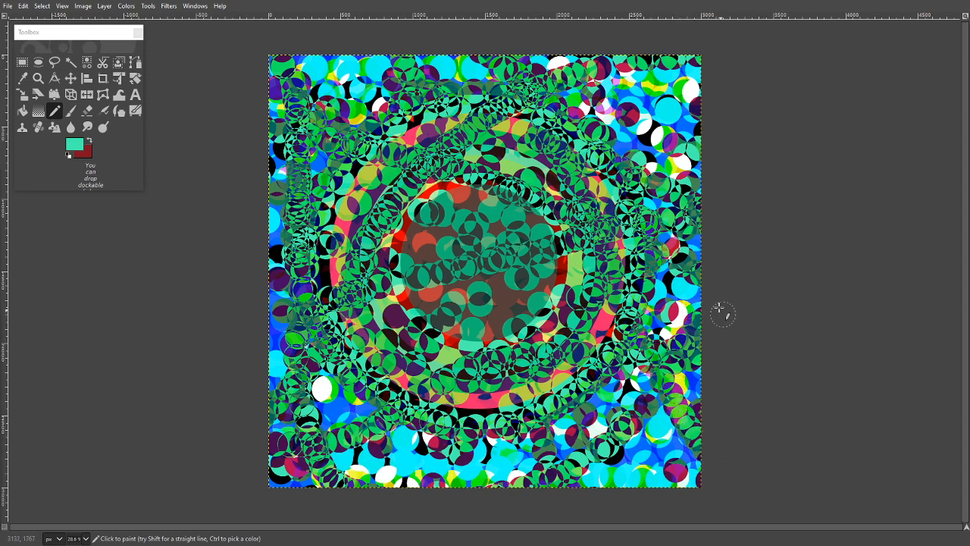
mouse_move(697, 267)
left_mouse_down()
mouse_move(589, 321)
mouse_move(482, 351)
mouse_move(423, 358)
mouse_move(277, 339)
left_mouse_up()
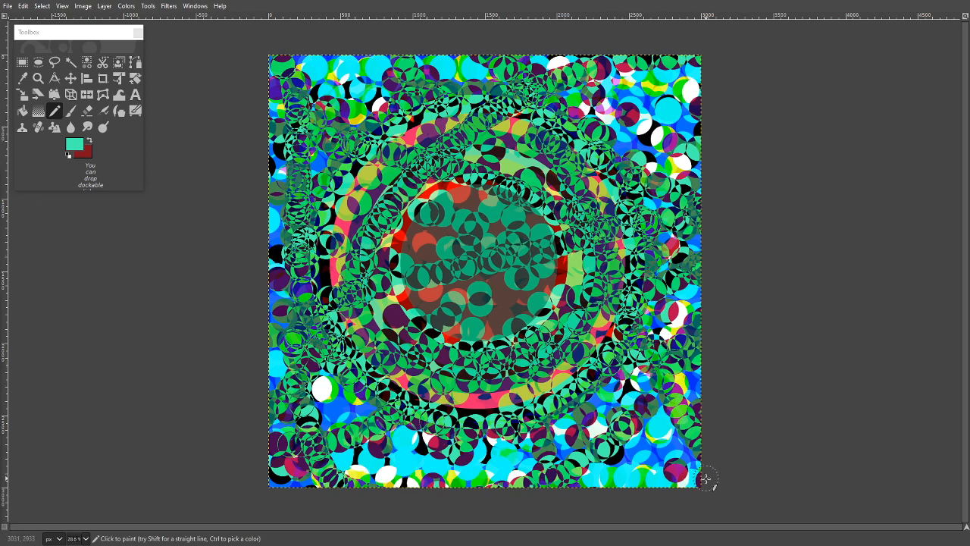
mouse_move(692, 478)
left_mouse_down()
mouse_move(596, 428)
mouse_move(516, 360)
mouse_move(436, 257)
mouse_move(299, 187)
left_mouse_up()
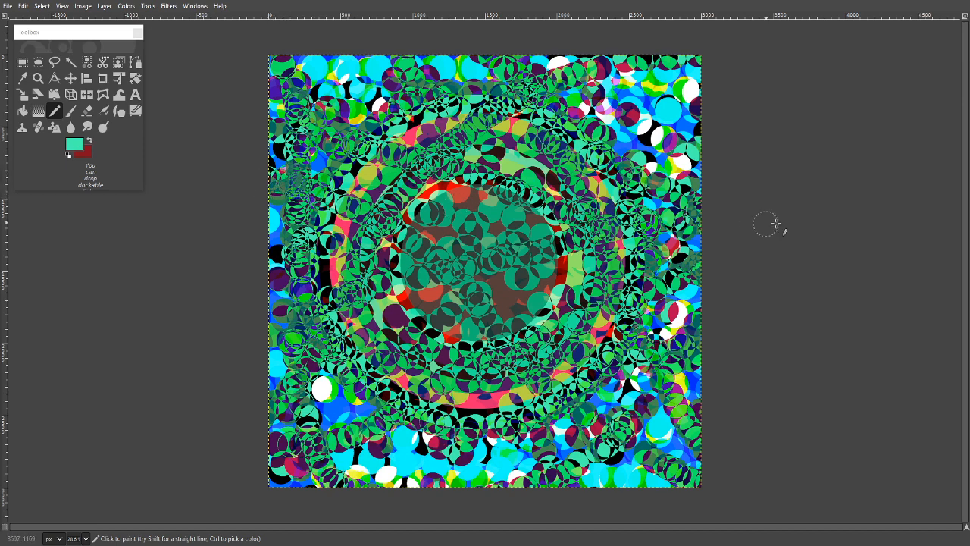
mouse_move(698, 130)
left_mouse_down()
mouse_move(591, 102)
mouse_move(514, 109)
mouse_move(481, 100)
mouse_move(427, 117)
mouse_move(382, 114)
mouse_move(288, 150)
left_mouse_up()
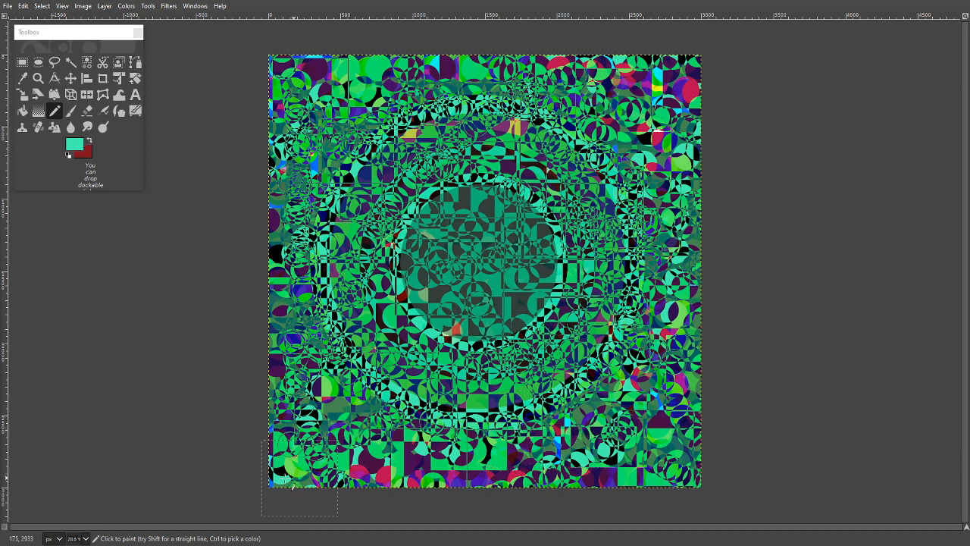
- Stamp large teal squares about 525 px wide at the canvas's lower edge, right of centre, and over the central disc's left side
left_click(597, 477)
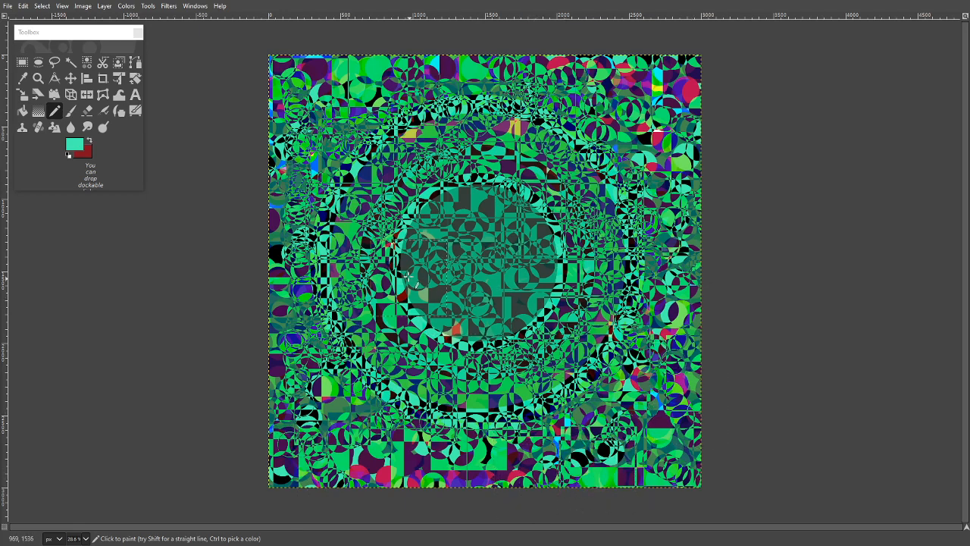
left_click(409, 279)
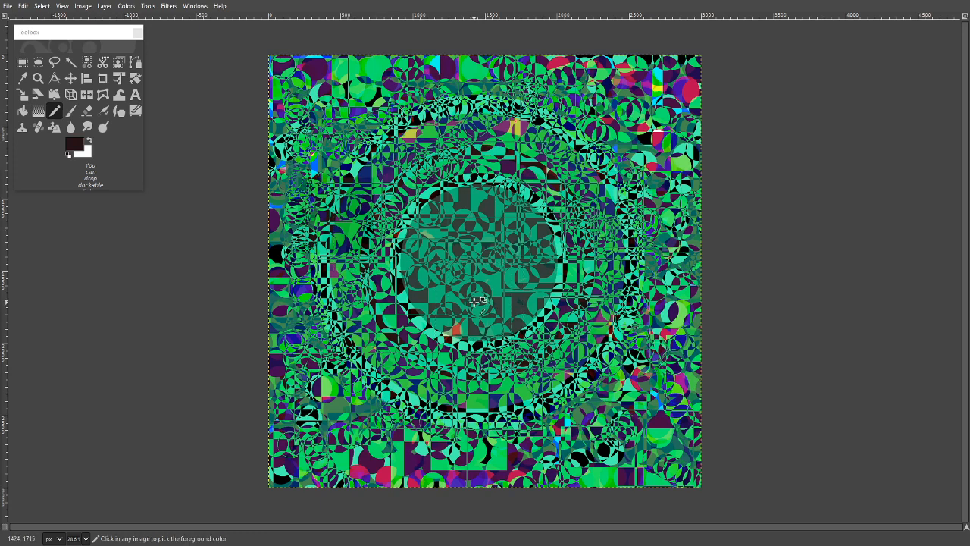
- With white as foreground, stamp a trail of large squares from the upper left corner down the left side and along to the lower right corner
left_click(413, 256)
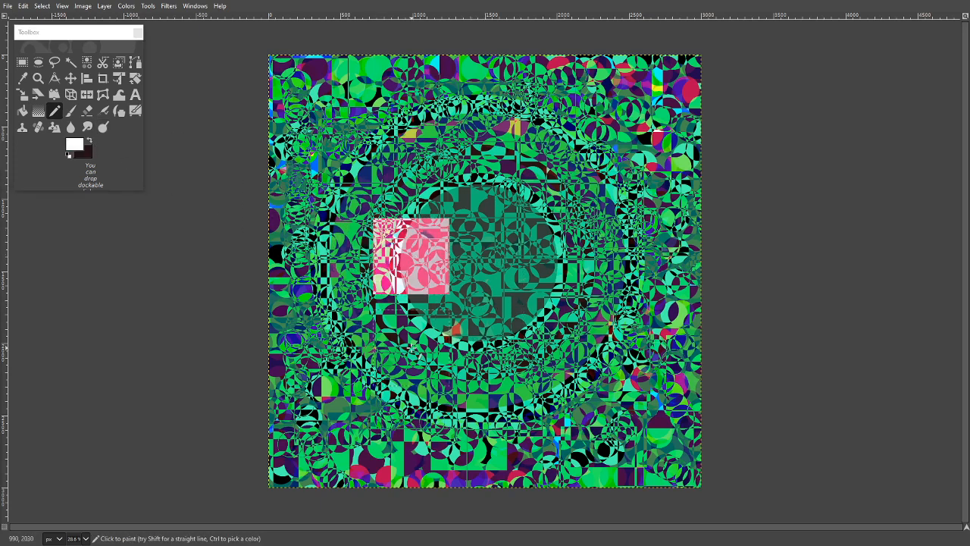
key("ctrl+z")
left_click(302, 96)
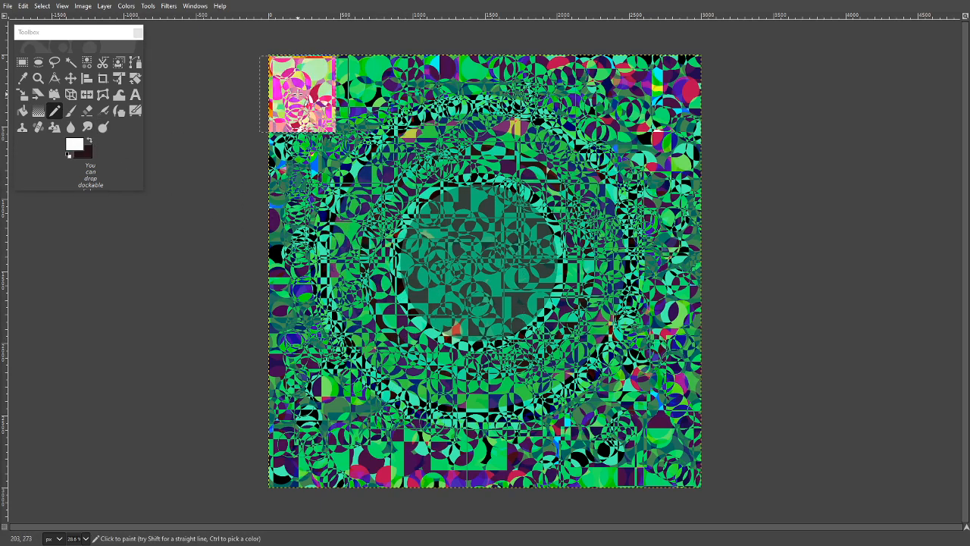
left_click(354, 137)
left_click(366, 194)
left_click(336, 261)
left_click(323, 314)
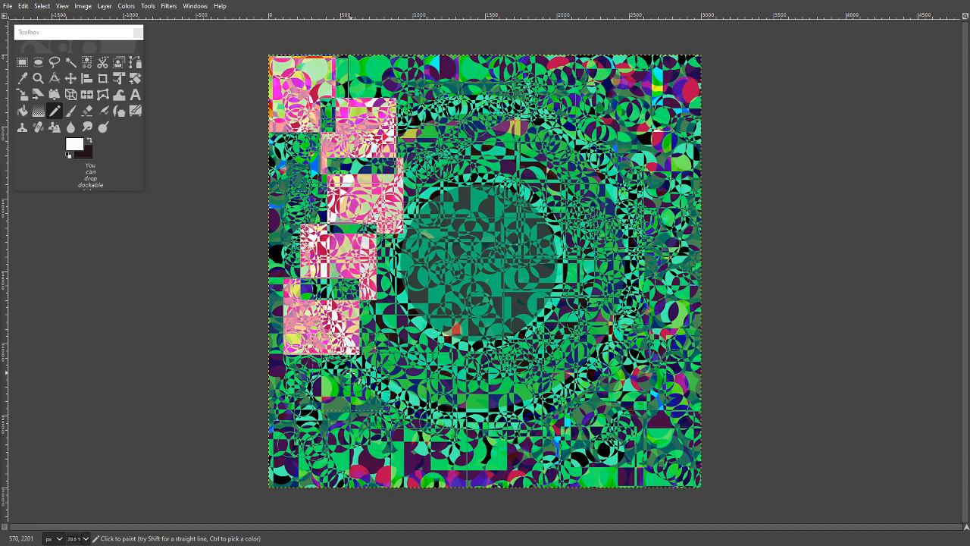
left_click(355, 377)
left_click(414, 402)
left_click(456, 426)
left_click(536, 451)
left_click(629, 465)
left_click(682, 461)
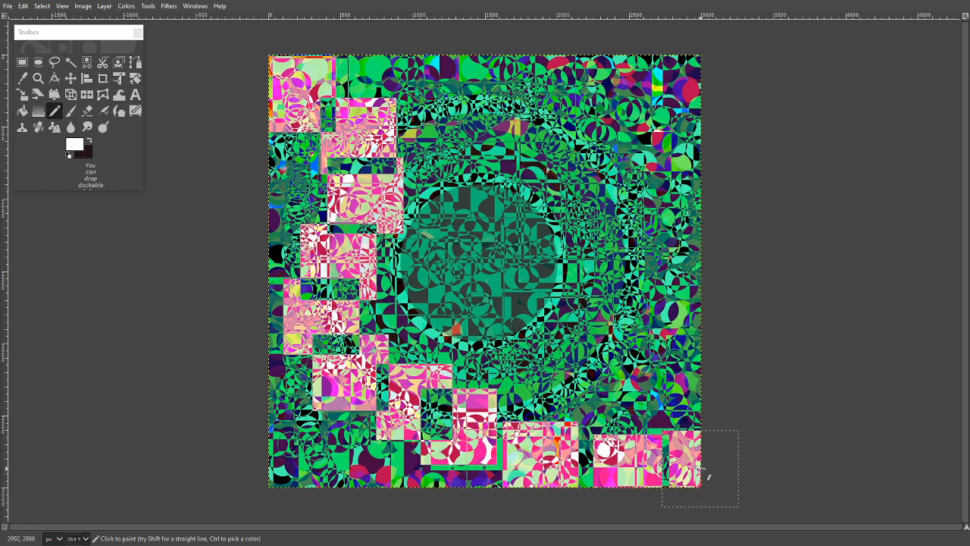
- Stamp a second row of overlapping white squares over the lower left corner and along the canvas's lower edge towards the right
left_click(357, 458)
left_click(287, 458)
left_click(359, 398)
left_click(328, 441)
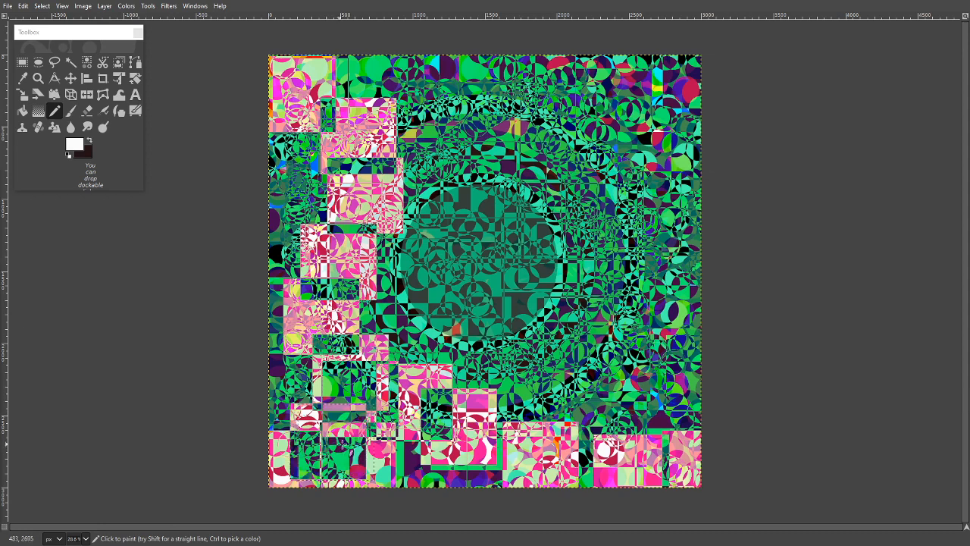
left_click(396, 448)
left_click(505, 452)
left_click(628, 451)
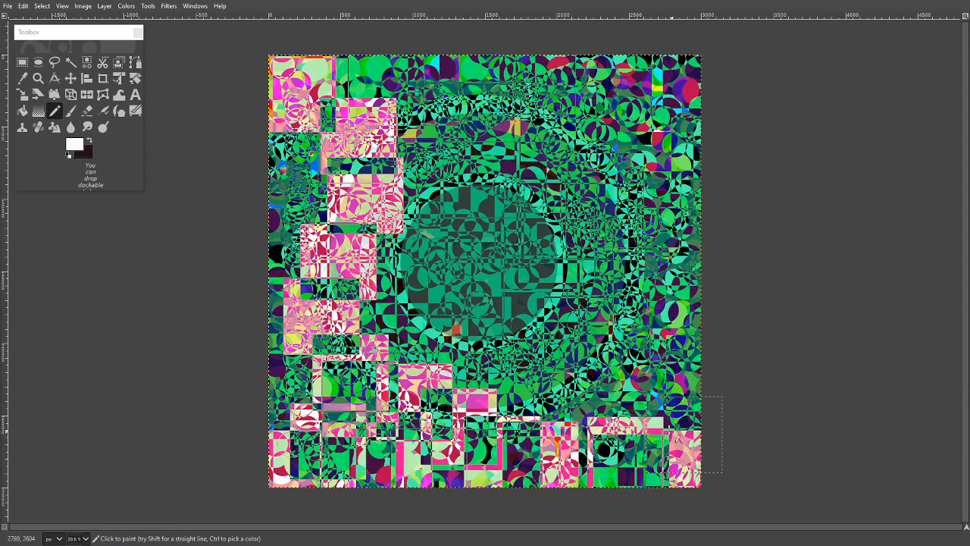
- Stamp closely overlapping white squares from the lower right back to the left and up the left side of the outer ring
left_click(663, 414)
left_click(576, 420)
left_click(455, 416)
left_click(401, 396)
left_click(372, 382)
left_click(356, 367)
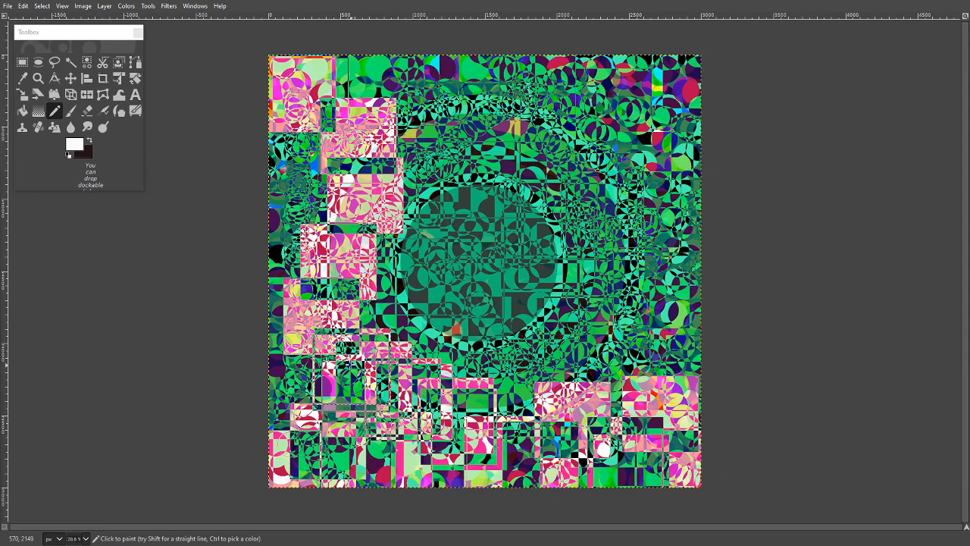
left_click(347, 359)
left_click(338, 347)
left_click(326, 332)
left_click(317, 315)
left_click(312, 301)
left_click(306, 282)
left_click(306, 260)
left_click(308, 240)
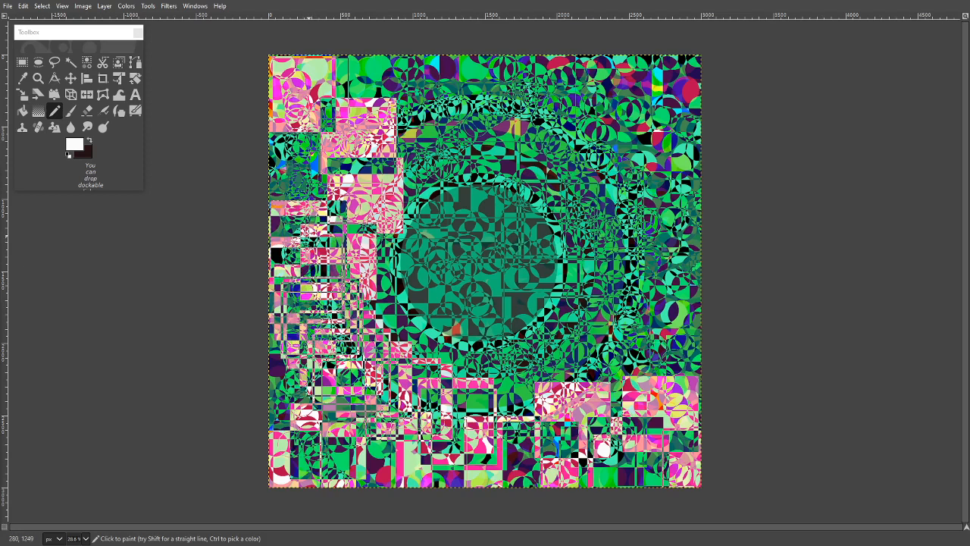
left_click(310, 229)
left_click(317, 210)
left_click(320, 200)
left_click(328, 187)
left_click(338, 170)
left_click(347, 159)
left_click(354, 149)
left_click(369, 138)
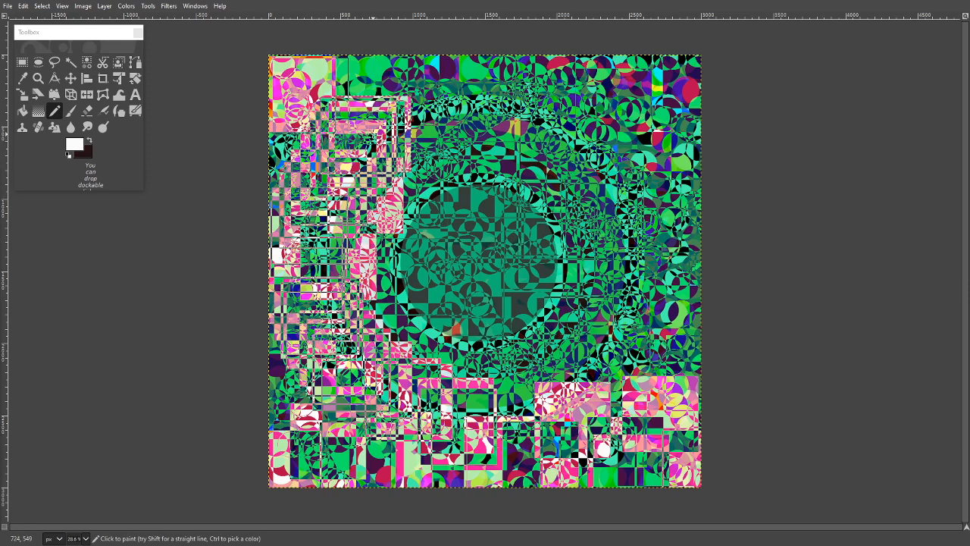
- Continue the overlapping white squares over the top of the outer ring and around to its upper right side
left_click(378, 131)
left_click(387, 122)
left_click(390, 116)
left_click(404, 109)
left_click(416, 107)
left_click(433, 98)
left_click(453, 95)
left_click(471, 93)
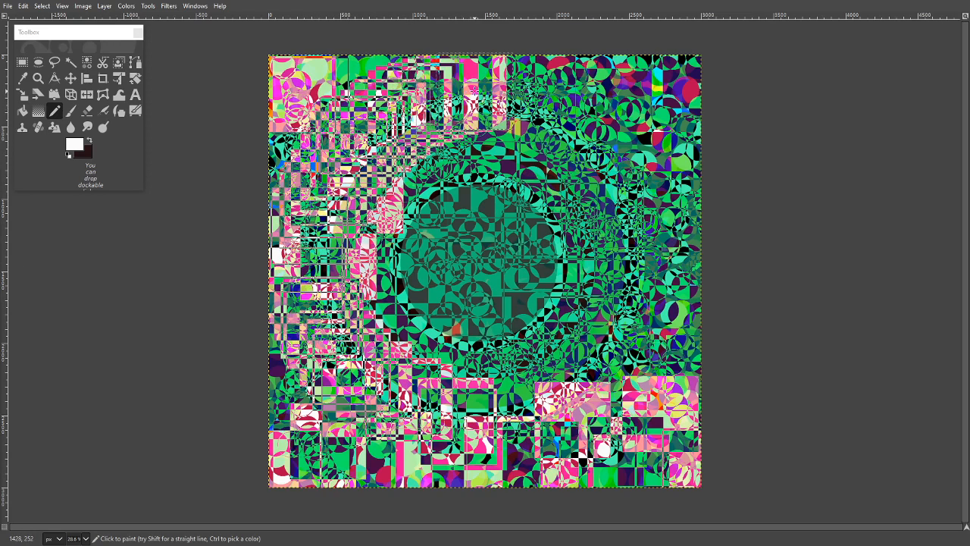
left_click(476, 91)
left_click(496, 92)
left_click(519, 91)
left_click(526, 94)
left_click(541, 96)
left_click(552, 102)
left_click(568, 110)
left_click(576, 114)
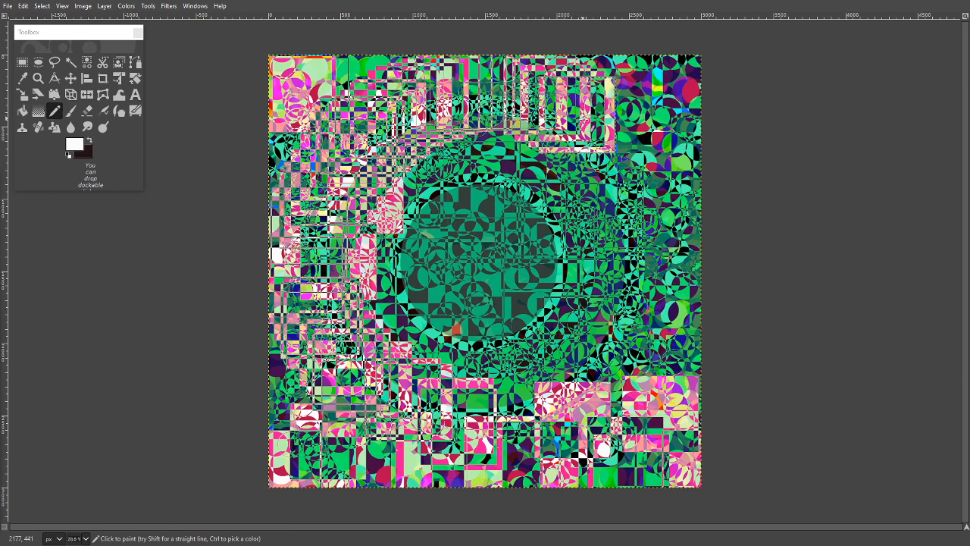
left_click(588, 124)
left_click(594, 128)
left_click(600, 132)
left_click(602, 134)
left_click(608, 141)
left_click(612, 145)
left_click(618, 158)
left_click(624, 164)
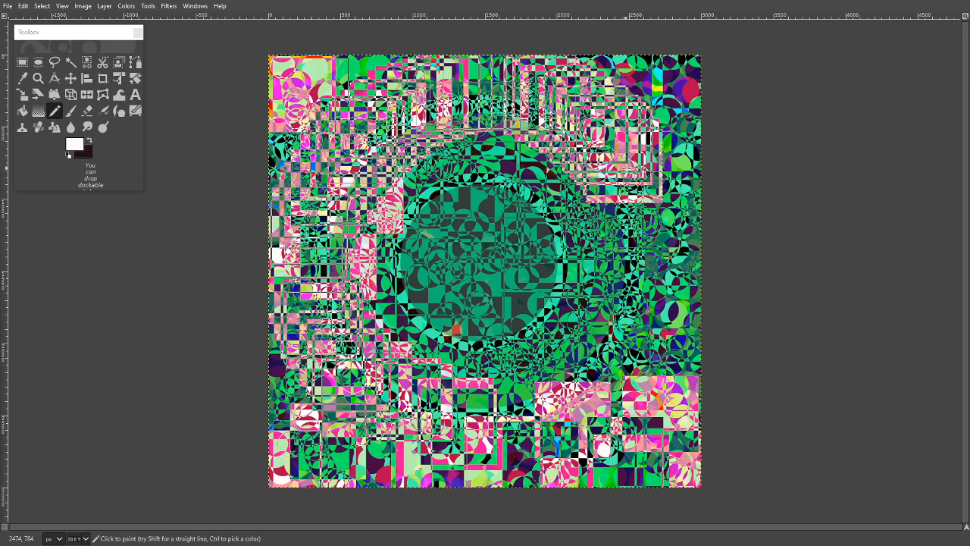
- Stamp overlapping white squares down the outer ring's right side and back along its lower arc to the left
left_click(629, 177)
left_click(632, 188)
left_click(634, 191)
left_click(636, 200)
left_click(638, 209)
left_click(640, 219)
left_click(645, 228)
left_click(649, 243)
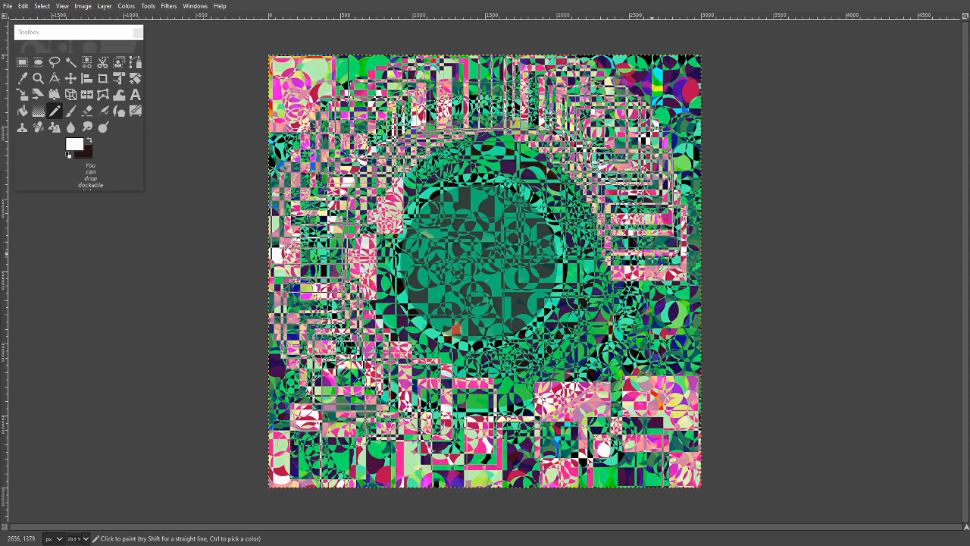
left_click(651, 256)
left_click(653, 268)
left_click(654, 284)
left_click(650, 292)
left_click(649, 302)
left_click(644, 312)
left_click(641, 325)
left_click(633, 338)
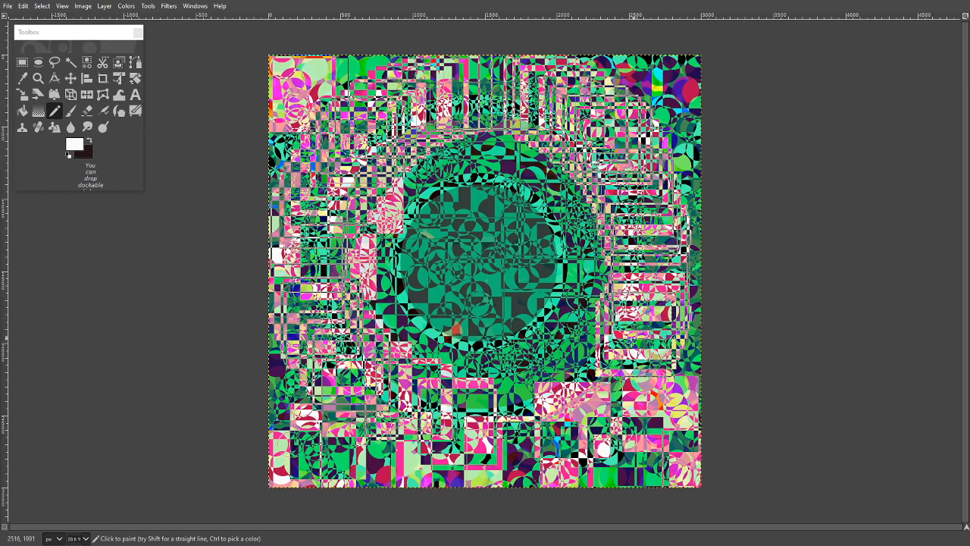
left_click(625, 347)
left_click(619, 353)
left_click(613, 362)
left_click(607, 368)
left_click(601, 372)
left_click(598, 372)
left_click(590, 379)
left_click(582, 384)
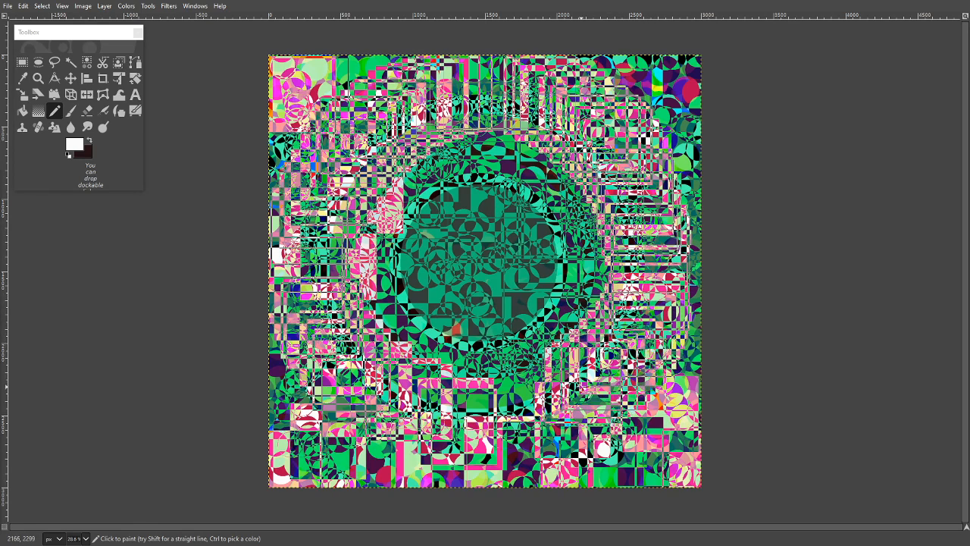
left_click(575, 388)
left_click(563, 394)
left_click(549, 399)
left_click(534, 401)
left_click(516, 405)
left_click(498, 407)
left_click(481, 406)
left_click(441, 402)
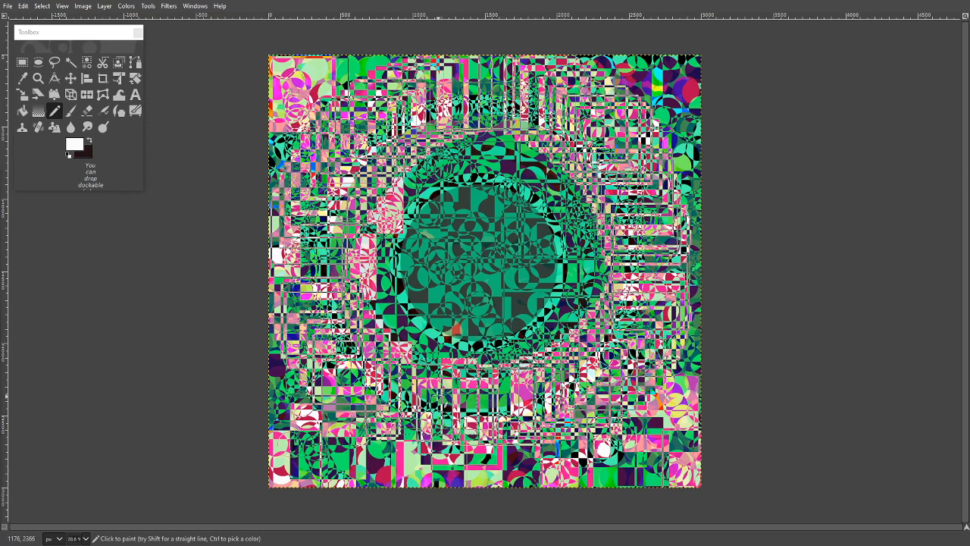
- Spiral inward with overlapping white squares up the left side of the inner ring and over the central disc's top
left_click(427, 392)
left_click(410, 381)
left_click(399, 371)
left_click(389, 358)
left_click(383, 341)
left_click(379, 326)
left_click(376, 313)
left_click(375, 304)
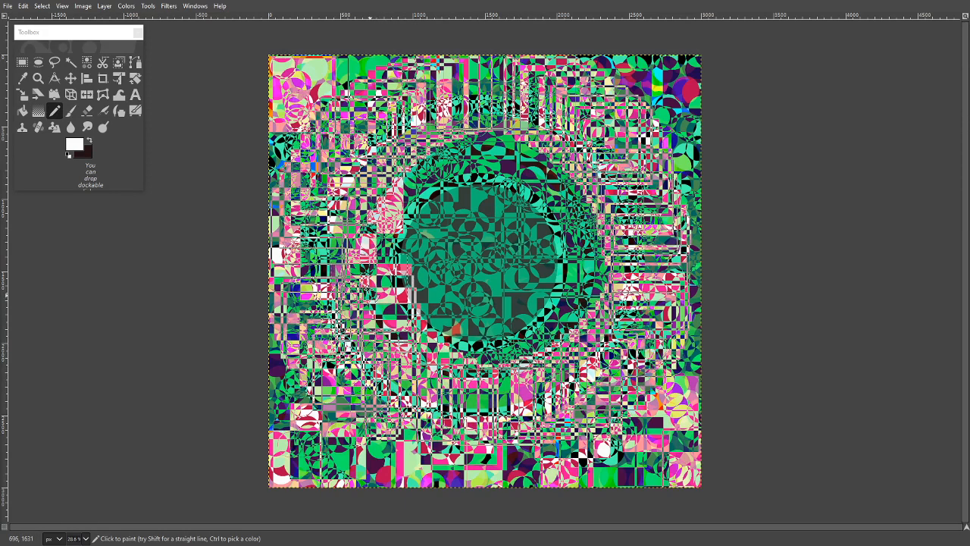
left_click(369, 288)
left_click(364, 271)
left_click(360, 254)
left_click(360, 238)
left_click(359, 227)
left_click(362, 220)
left_click(365, 212)
left_click(373, 199)
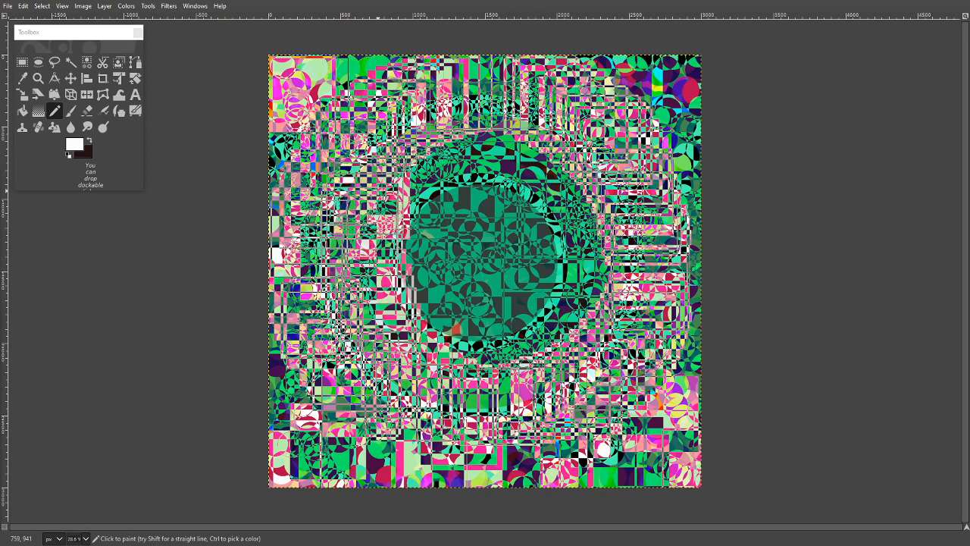
left_click(392, 175)
left_click(410, 163)
left_click(419, 160)
left_click(432, 155)
left_click(466, 150)
left_click(479, 148)
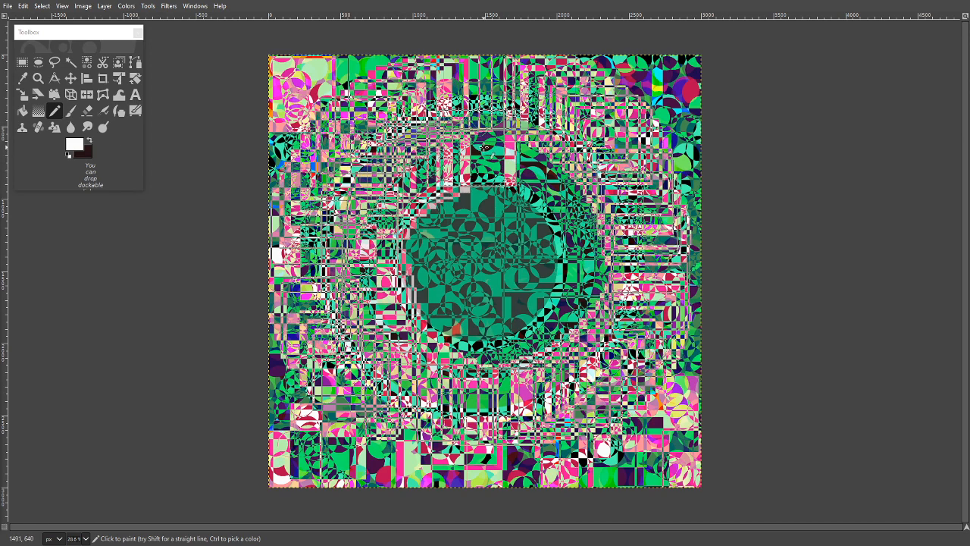
- Stamp overlapping white squares from above the central disc around the inner ring's right side
left_click(484, 148)
left_click(498, 148)
left_click(503, 149)
left_click(518, 151)
left_click(537, 162)
left_click(553, 165)
left_click(562, 182)
left_click(579, 195)
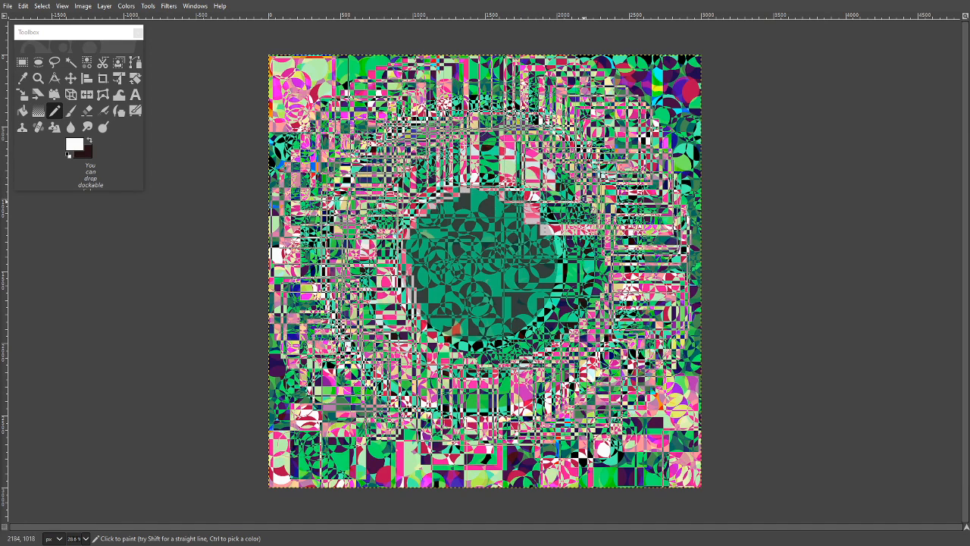
left_click(585, 203)
left_click(599, 231)
left_click(604, 239)
left_click(603, 258)
left_click(600, 279)
left_click(591, 293)
left_click(585, 300)
left_click(580, 305)
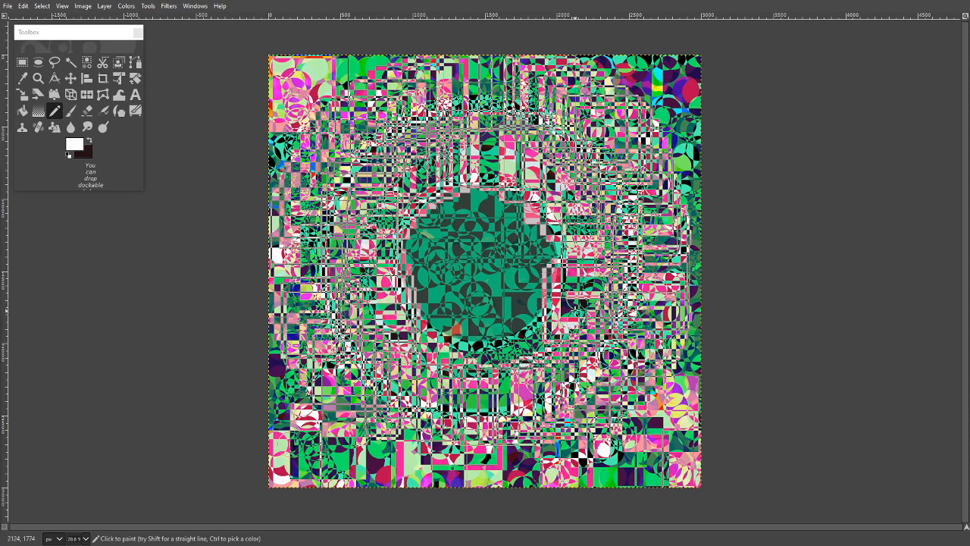
- Stamp overlapping white squares along the central disc's lower edge and up over its left part
left_click(575, 313)
left_click(552, 330)
left_click(532, 337)
left_click(510, 339)
left_click(493, 339)
left_click(477, 338)
left_click(470, 335)
left_click(454, 326)
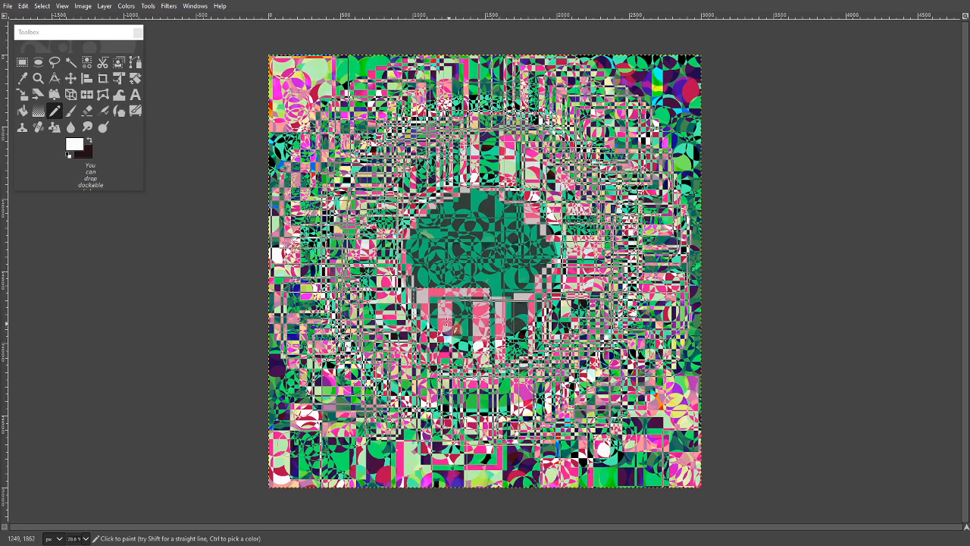
left_click(448, 322)
left_click(438, 315)
left_click(424, 297)
left_click(420, 292)
left_click(420, 261)
left_click(421, 261)
left_click(422, 237)
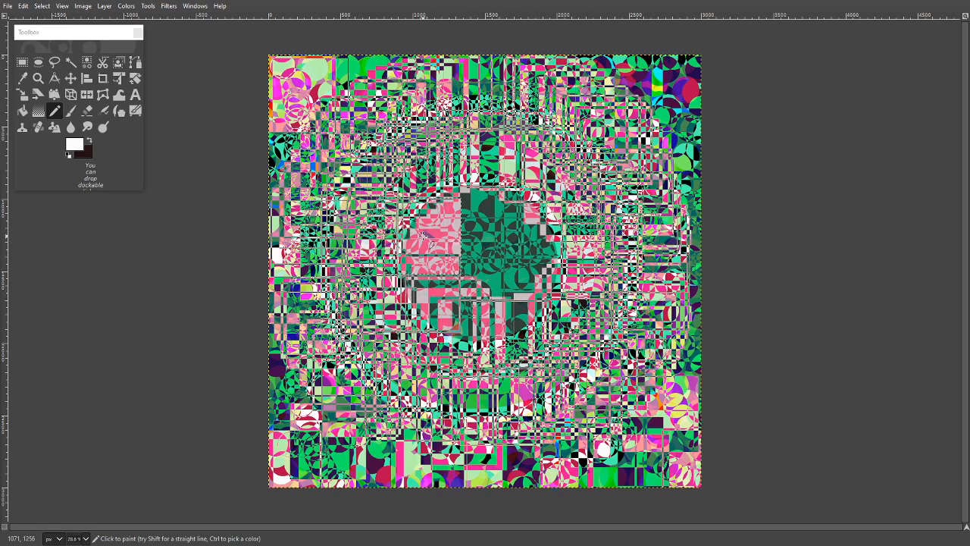
- Stamp overlapping white squares up the central disc's left side and across its top edge
left_click(423, 236)
left_click(429, 211)
left_click(431, 207)
left_click(449, 198)
left_click(465, 194)
left_click(491, 191)
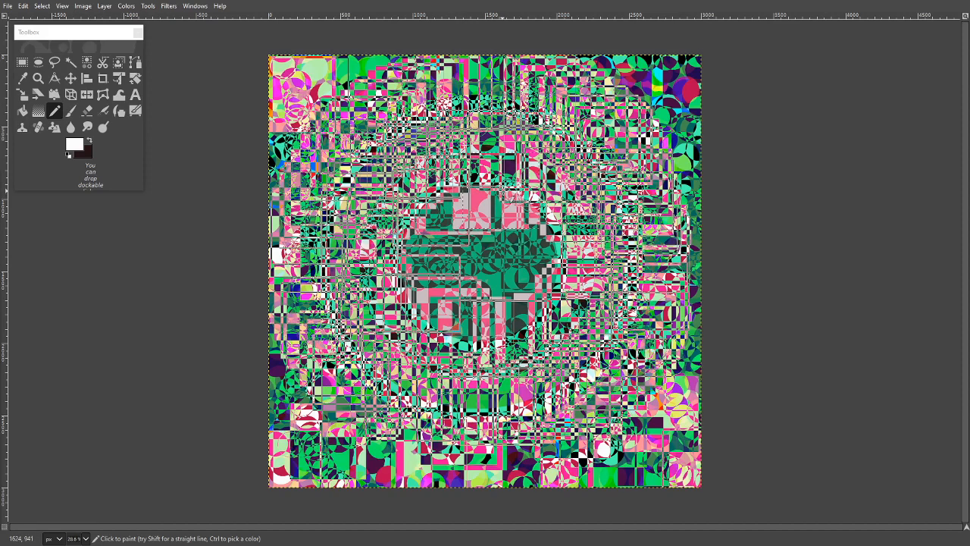
left_click(505, 191)
left_click(520, 194)
- Stamp overlapping white squares down the central disc's right side and back along its lower edge to the left
left_click(538, 207)
left_click(549, 236)
left_click(532, 279)
left_click(487, 313)
left_click(440, 305)
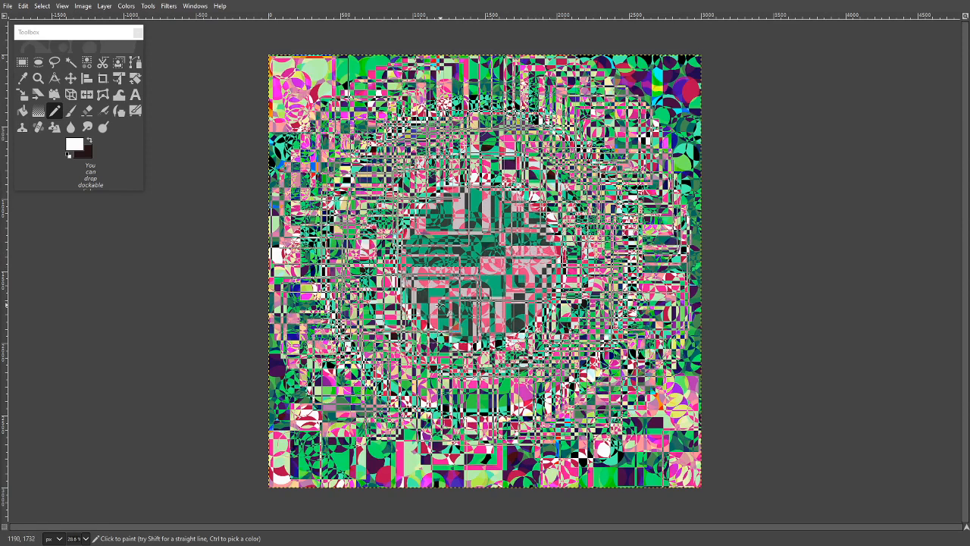
left_click(420, 291)
- Stamp a tighter arc of overlapping white squares from the central disc's left side over its upper half to the lower right
left_click(422, 256)
left_click(438, 219)
left_click(471, 206)
left_click(507, 217)
left_click(524, 236)
left_click(549, 249)
left_click(516, 286)
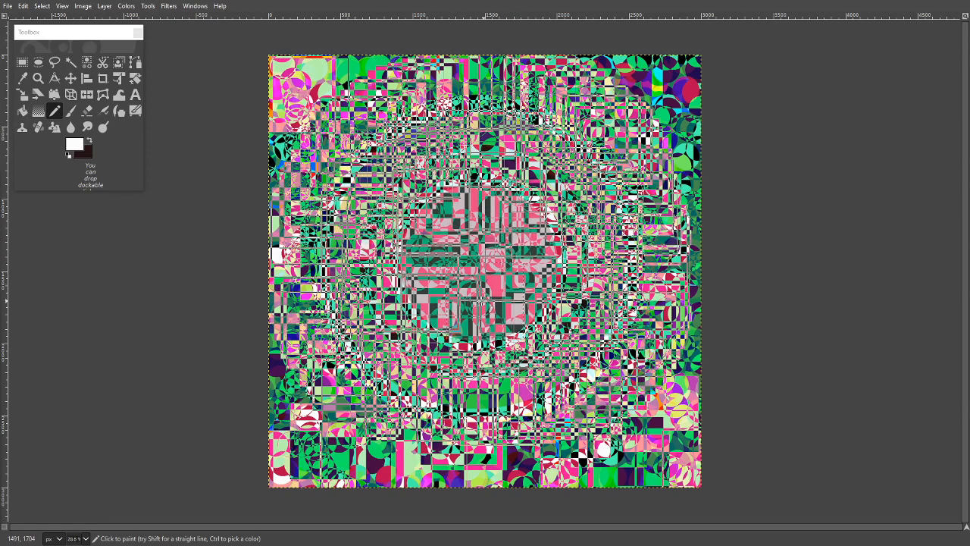
- Stamp a small loop of overlapping white squares through the central disc's lower half and around its middle
left_click(471, 302)
left_click(430, 287)
left_click(463, 252)
left_click(509, 258)
left_click(490, 287)
- Stamp a tight cluster of slightly offset white squares on the very centre of the disc
left_click(481, 266)
left_click(500, 263)
left_click(476, 268)
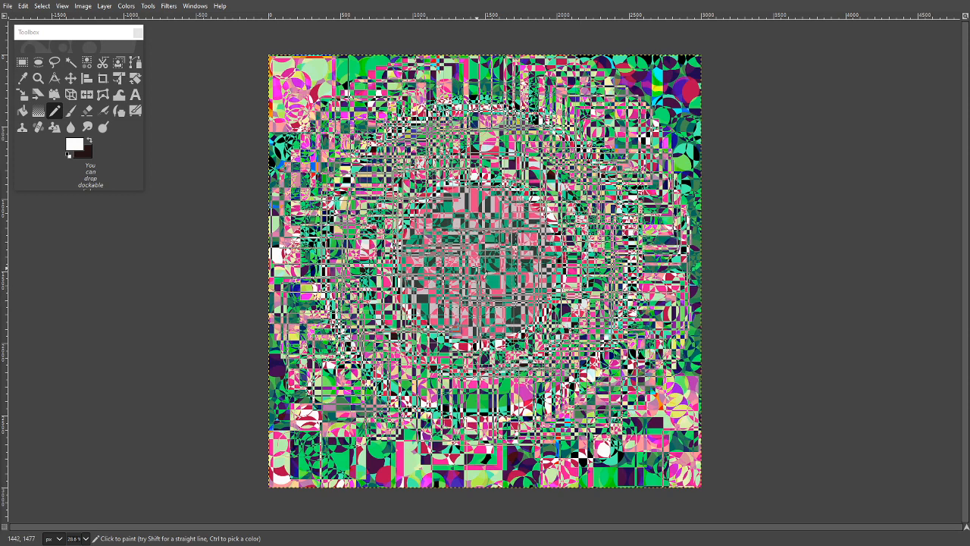
left_click(476, 267)
left_click(478, 270)
left_click(468, 265)
left_click(468, 266)
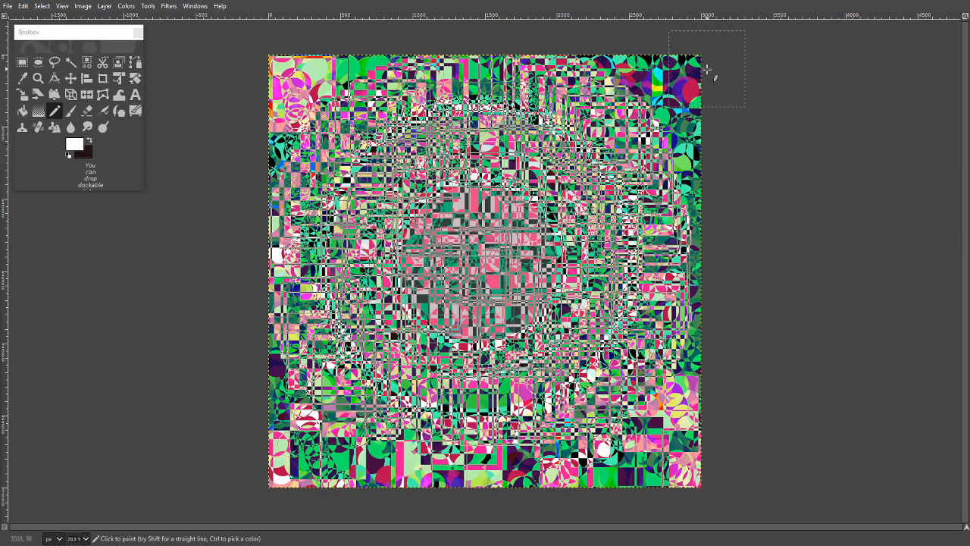
- Paint strokes of inverting white squares down the canvas's right edge, along its bottom edge and up the lower left edge
mouse_move(667, 79)
left_mouse_down()
mouse_move(697, 141)
mouse_move(716, 332)
mouse_move(666, 449)
mouse_move(636, 486)
mouse_move(598, 505)
left_mouse_up()
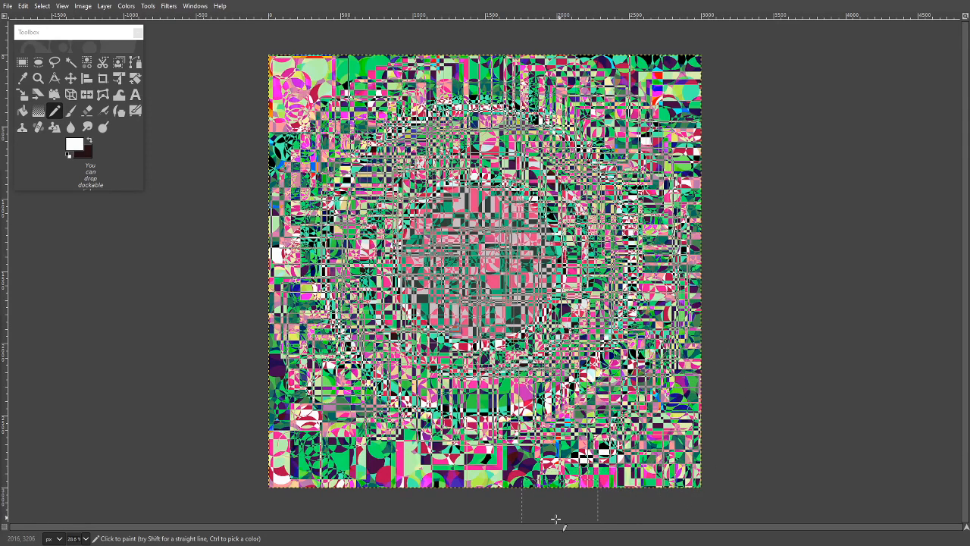
mouse_move(429, 507)
left_mouse_down()
mouse_move(391, 501)
mouse_move(296, 441)
mouse_move(253, 369)
left_mouse_up()
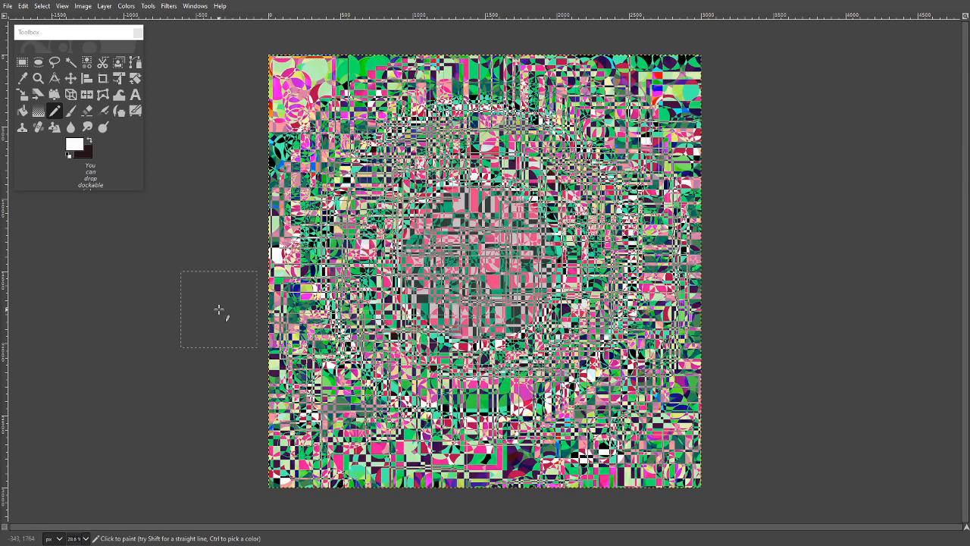
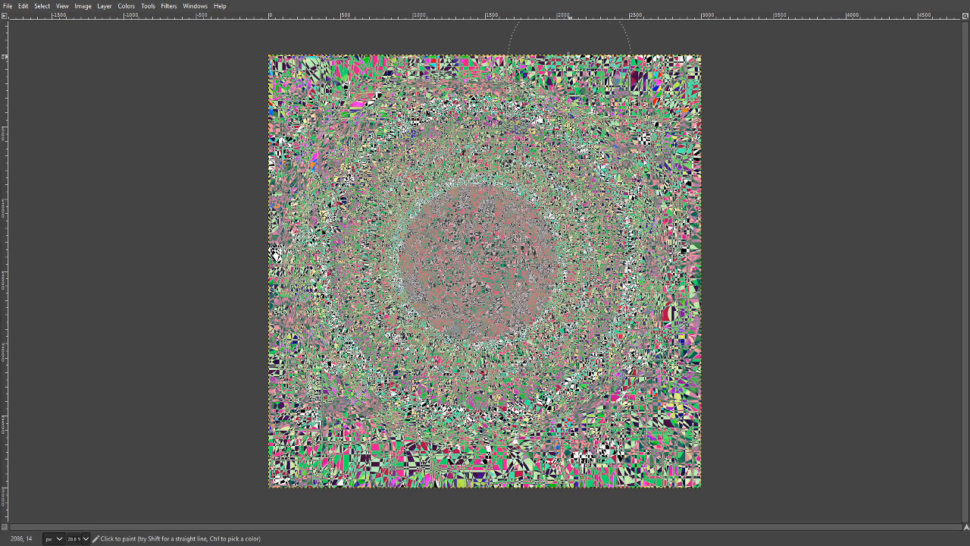
- Turn off fullscreen mode and bring the untitled artwork's image window back to the front
left_click(62, 6)
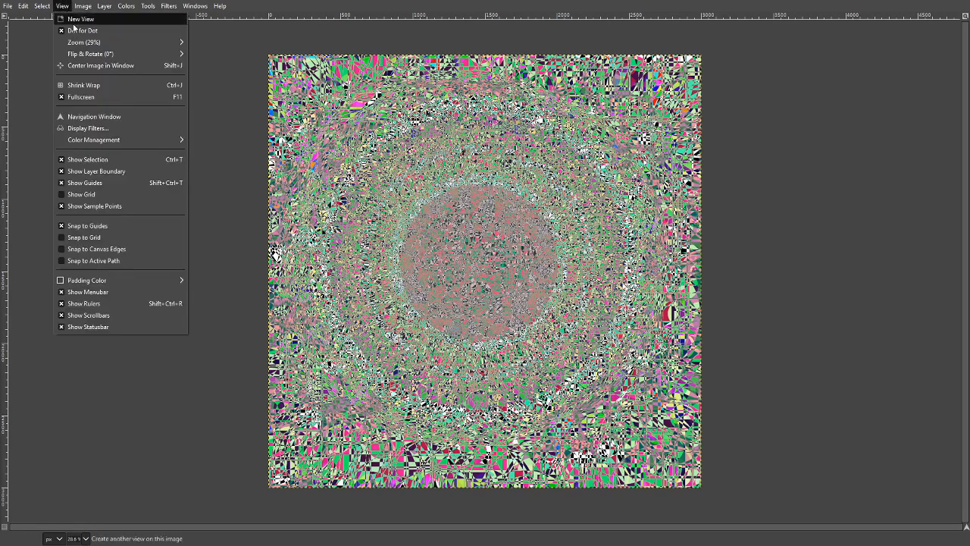
left_click(104, 97)
left_click_drag(255, 6, 311, 1)
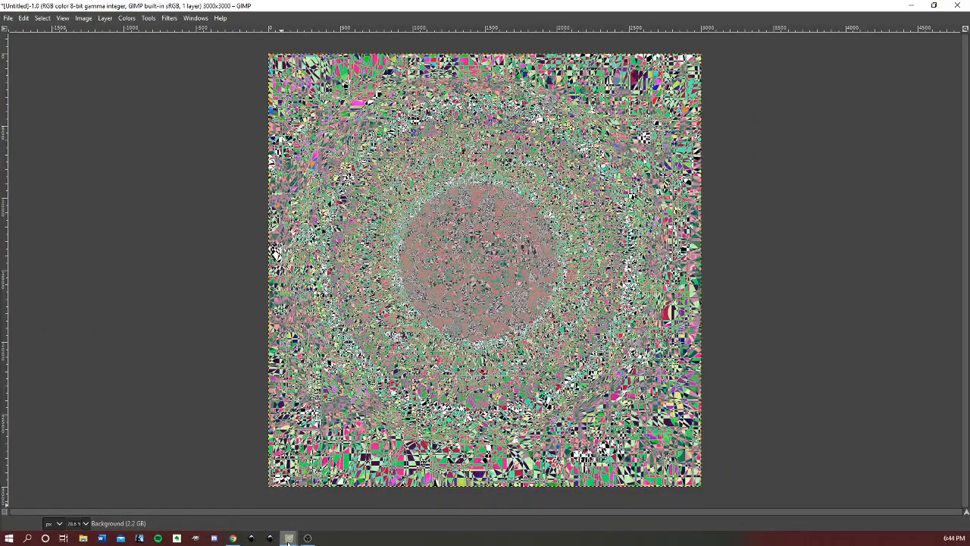
mouse_move(289, 538)
mouse_move(354, 485)
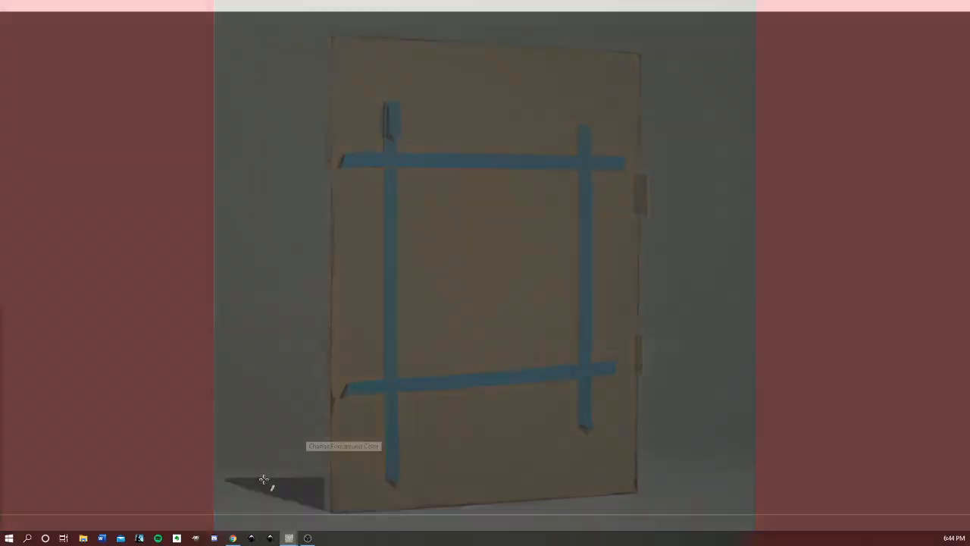
left_click(258, 493)
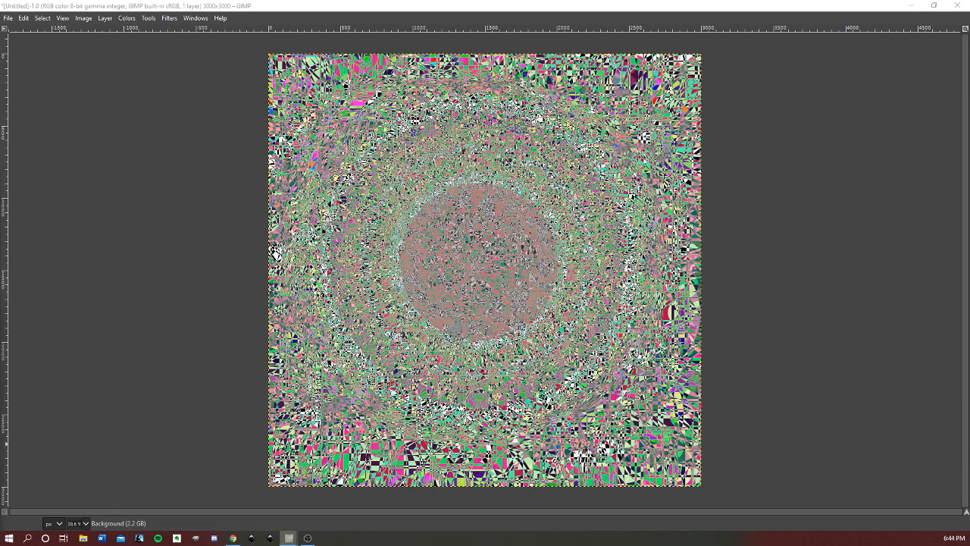
- Open a new toolbox, resize it to a wide, short window that fits its tools, and place it in the empty area beside the canvas
left_click(196, 17)
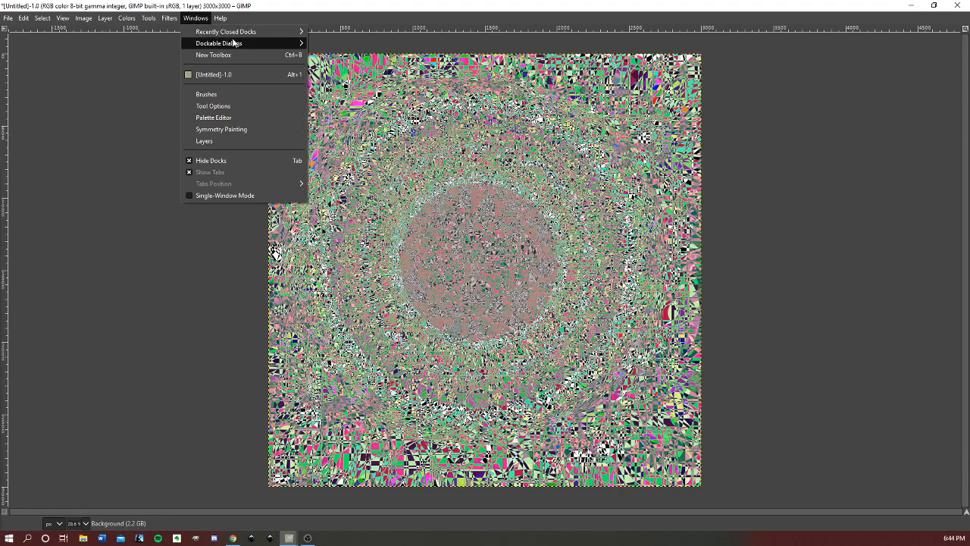
mouse_move(216, 43)
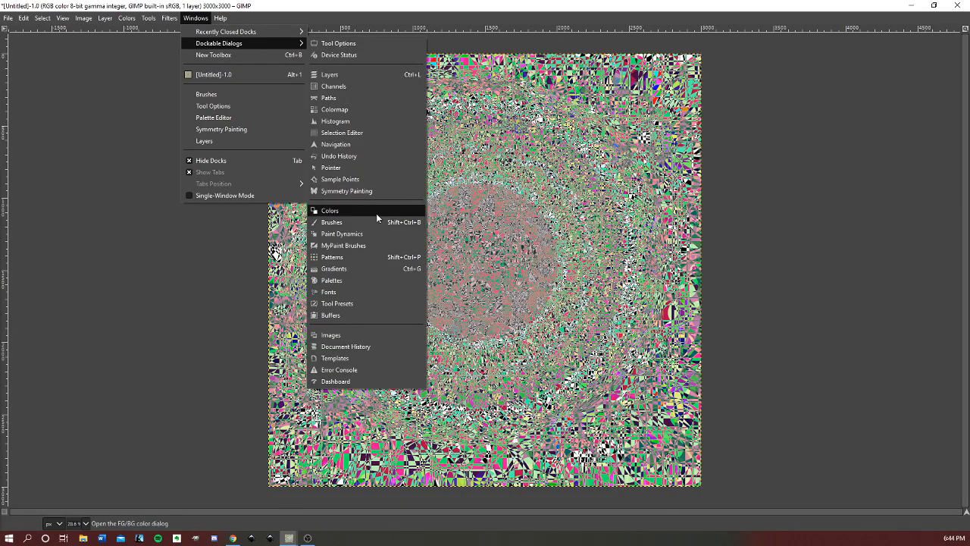
left_click(273, 55)
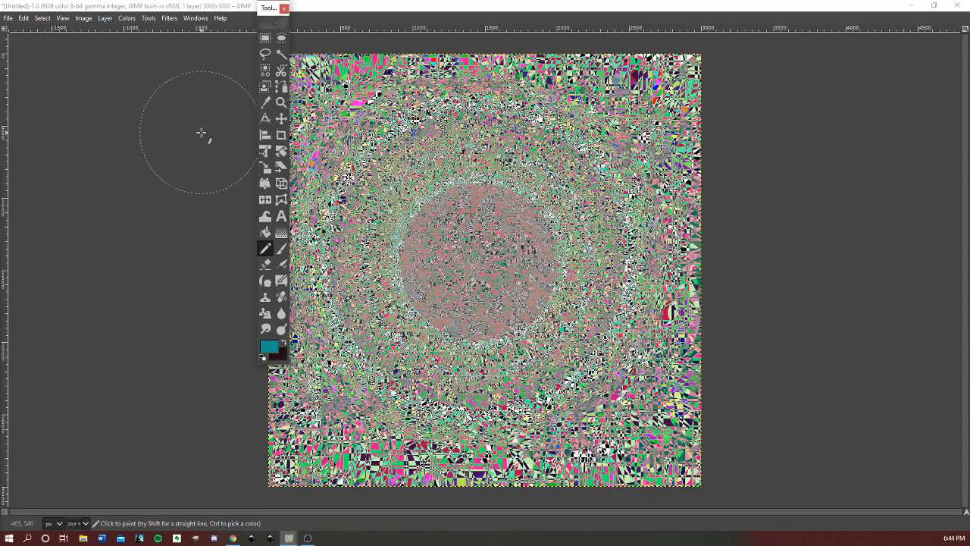
left_click_drag(265, 8, 139, 108)
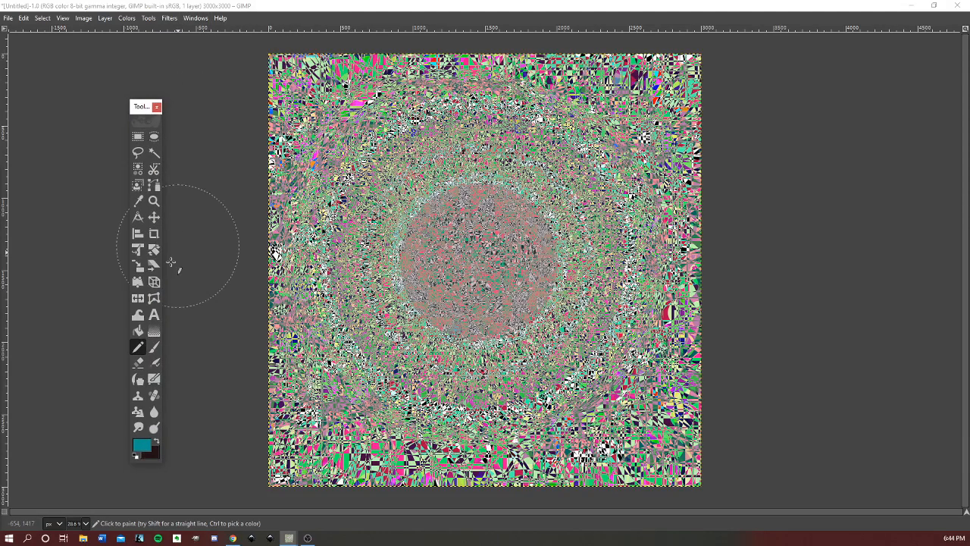
left_click_drag(158, 464, 260, 463)
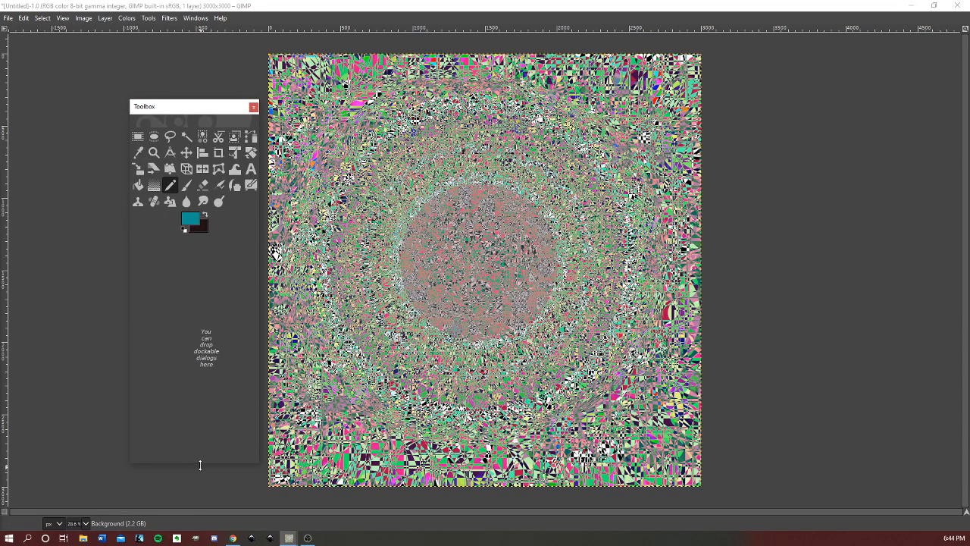
left_click_drag(201, 462, 189, 236)
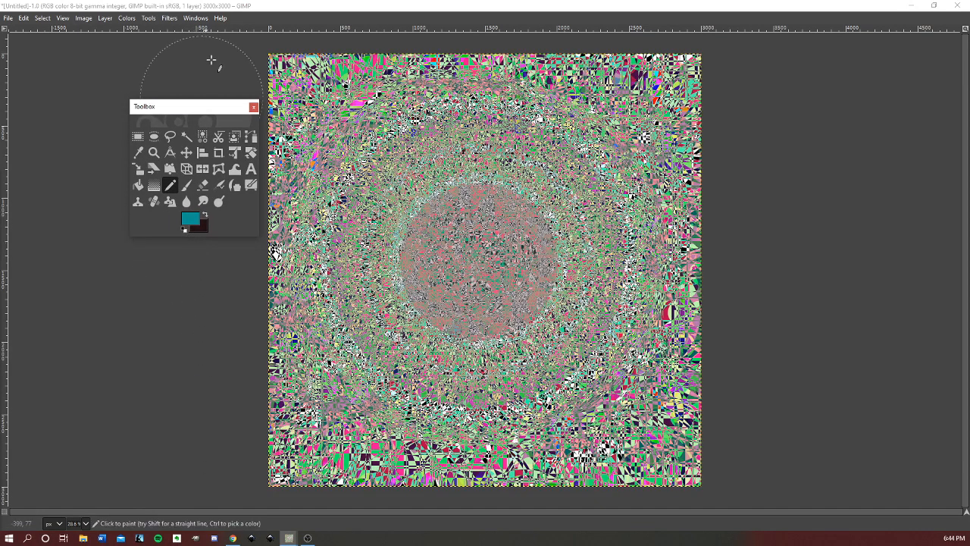
left_click_drag(202, 106, 133, 110)
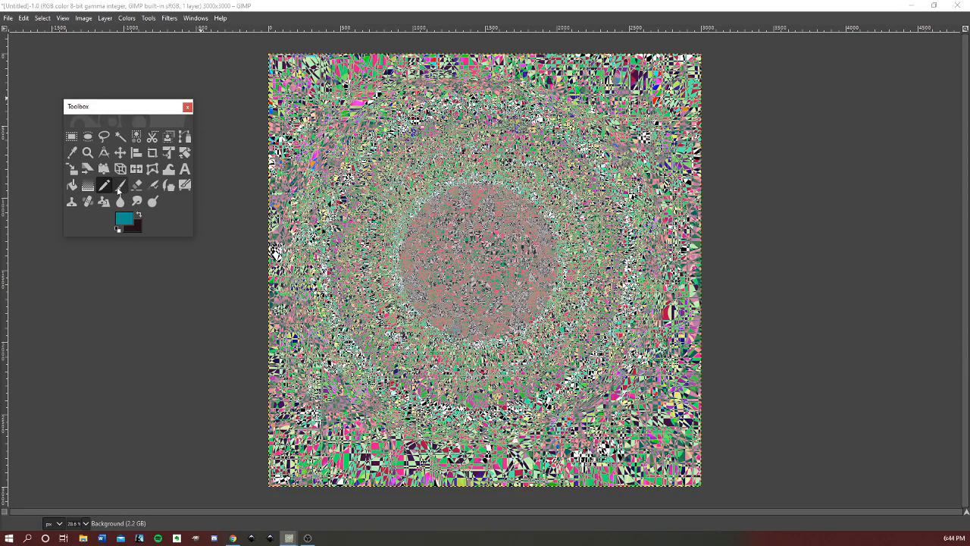
- Set up an export of the artwork to the Documents folder under the file name "Fucking in circles #1.png"
left_click(10, 18)
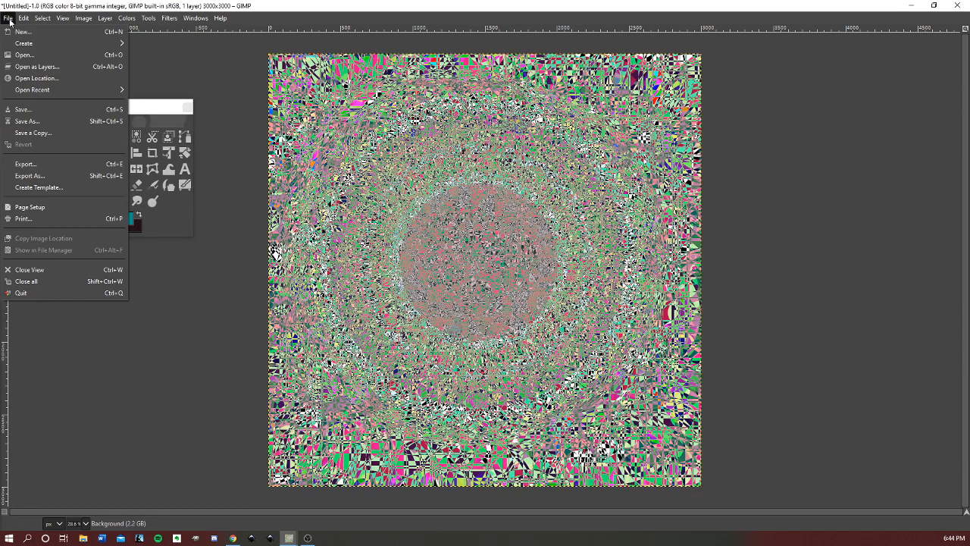
left_click(83, 182)
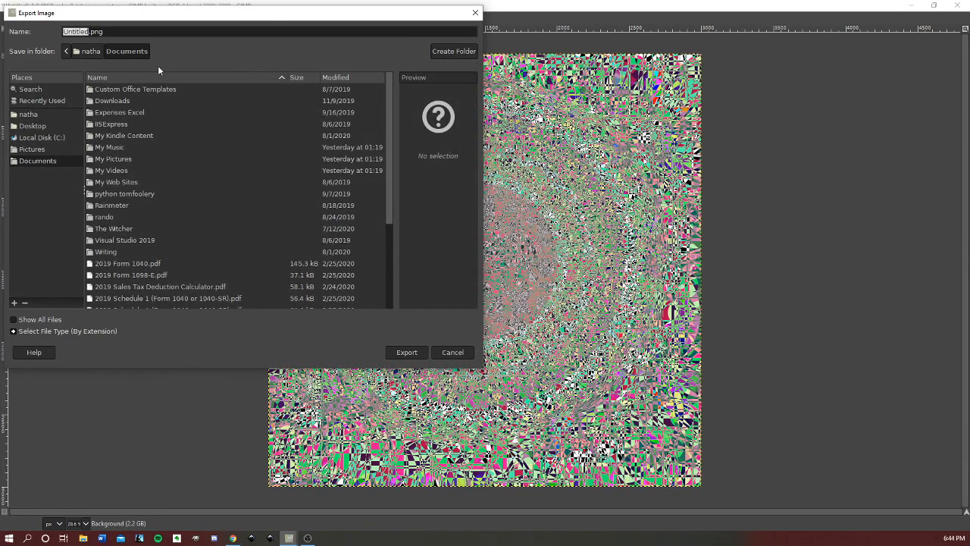
key("BackSpace")
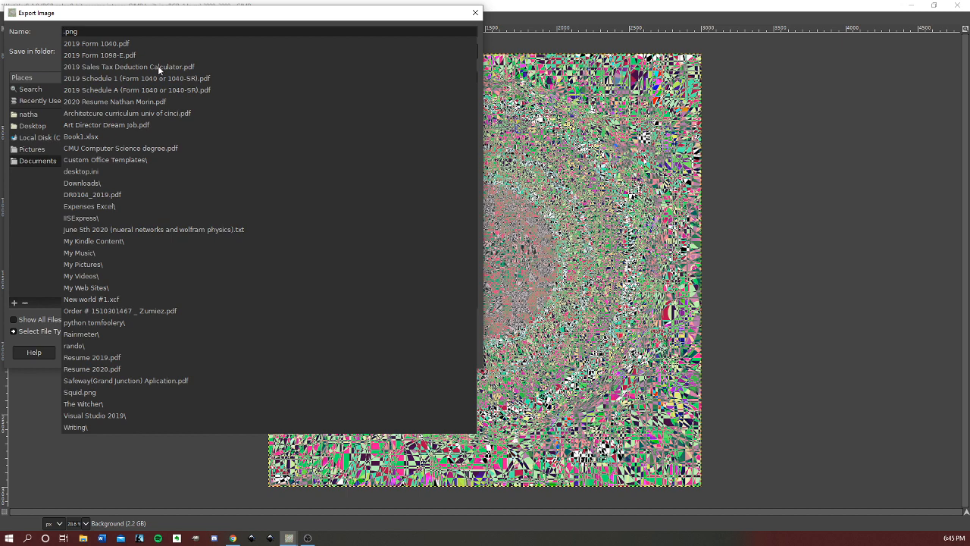
type("Fucking ")
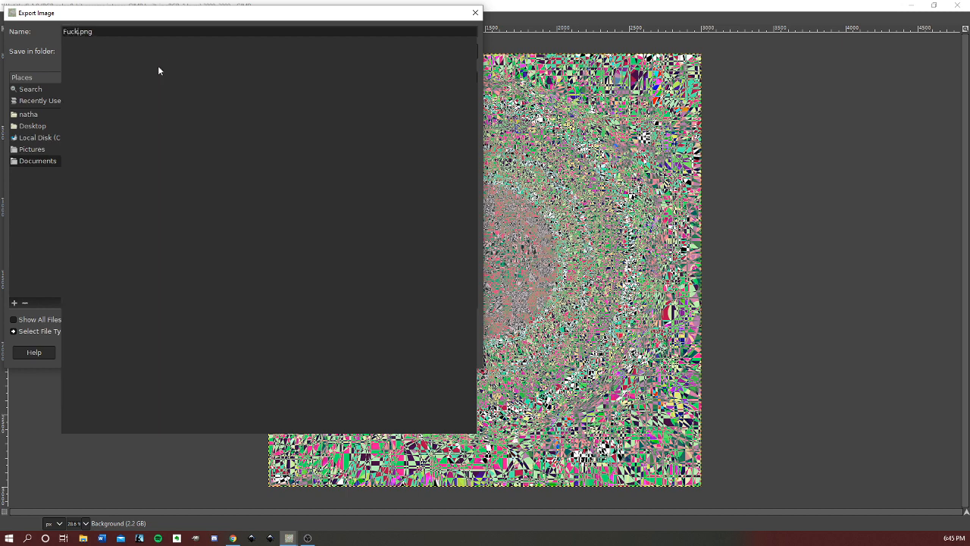
type("in")
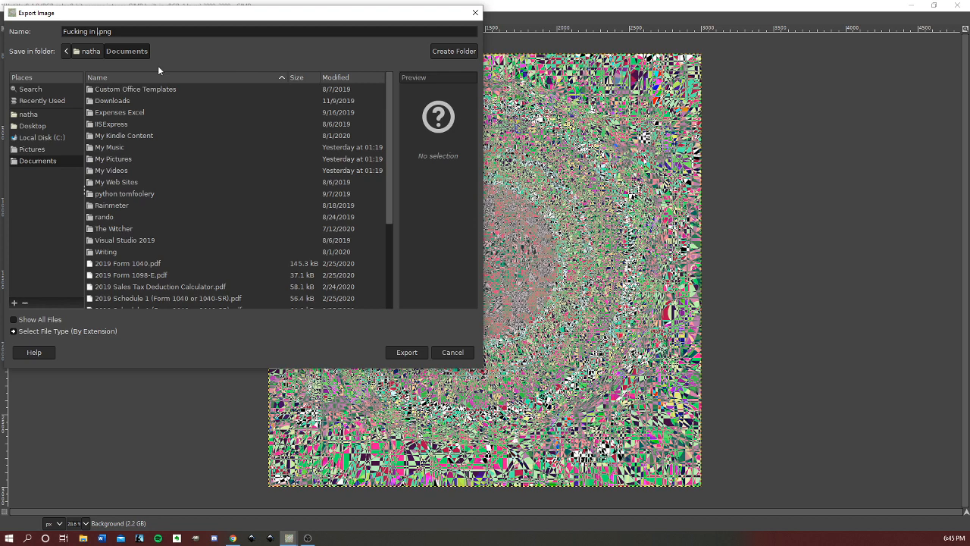
type("circle")
type("s")
type(" #1")
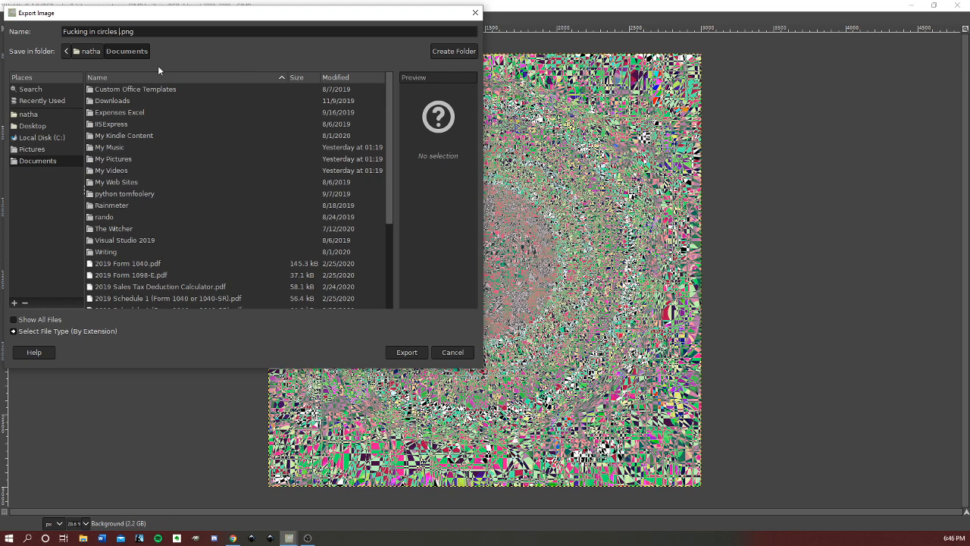